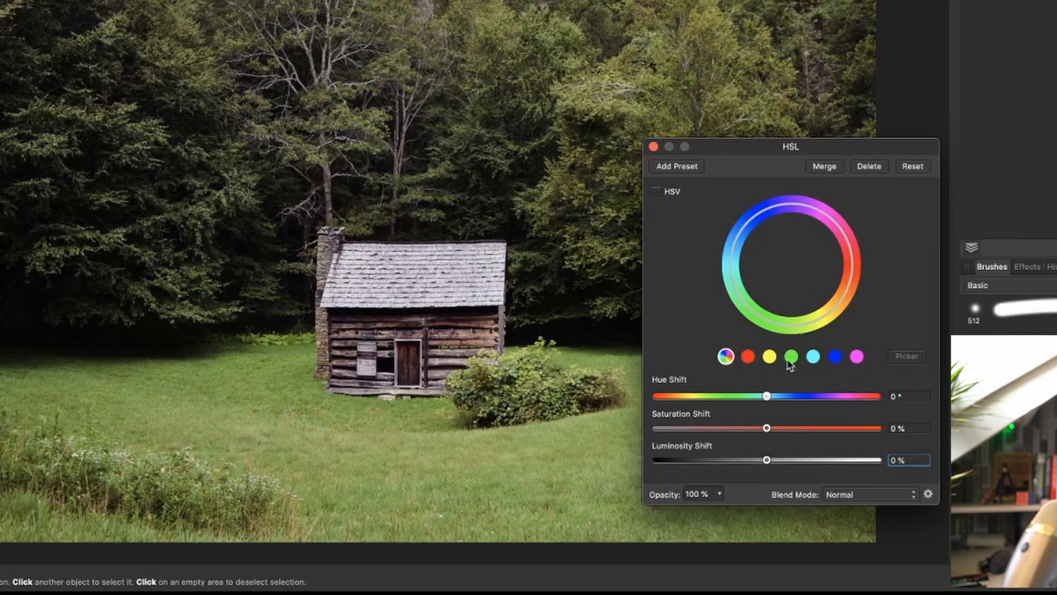
# Set the greens' Saturation Shift to -100 % in the HSL adjustment, extending the affected range into yellow-orange and narrowing it on the cyan side
pyautogui.click(791, 357)
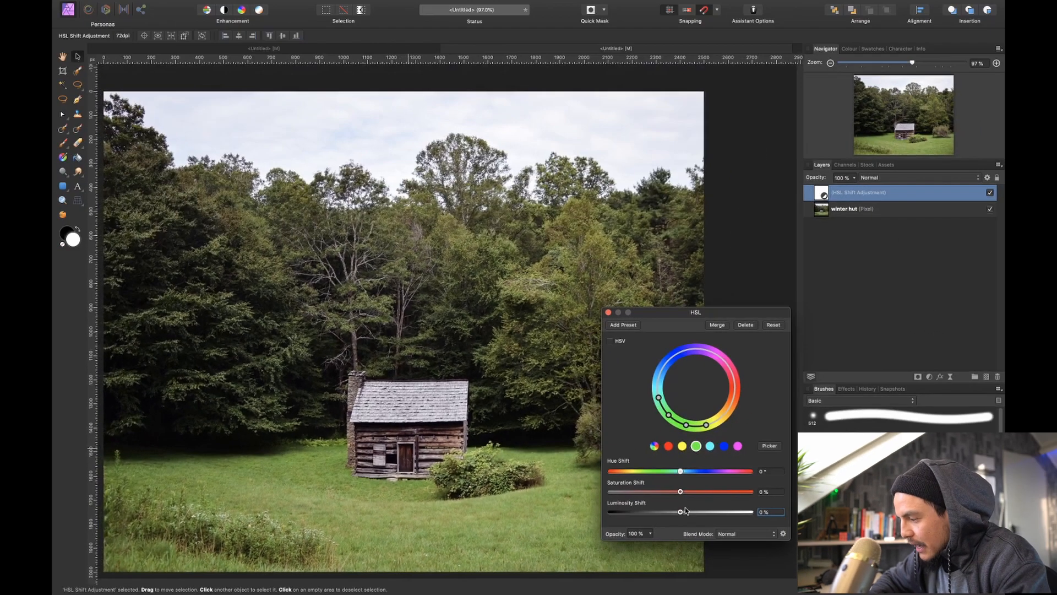
pyautogui.moveTo(682, 492); pyautogui.dragTo(569, 495)
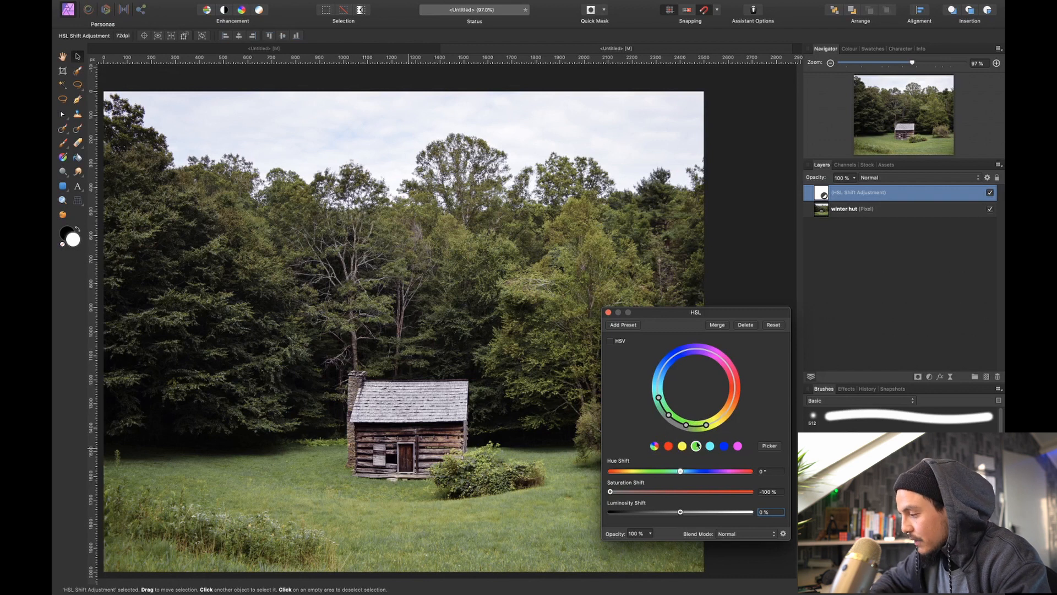
pyautogui.moveTo(707, 424)
pyautogui.mouseDown()
pyautogui.moveTo(726, 413)
pyautogui.moveTo(690, 428)
pyautogui.moveTo(719, 423)
pyautogui.mouseUp()
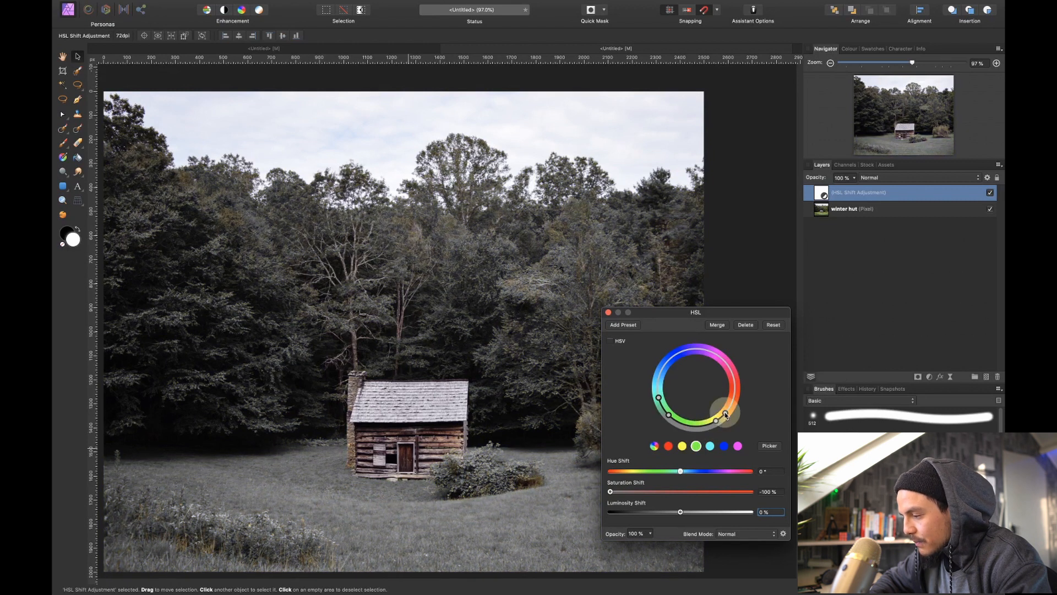
pyautogui.moveTo(716, 421); pyautogui.dragTo(707, 433)
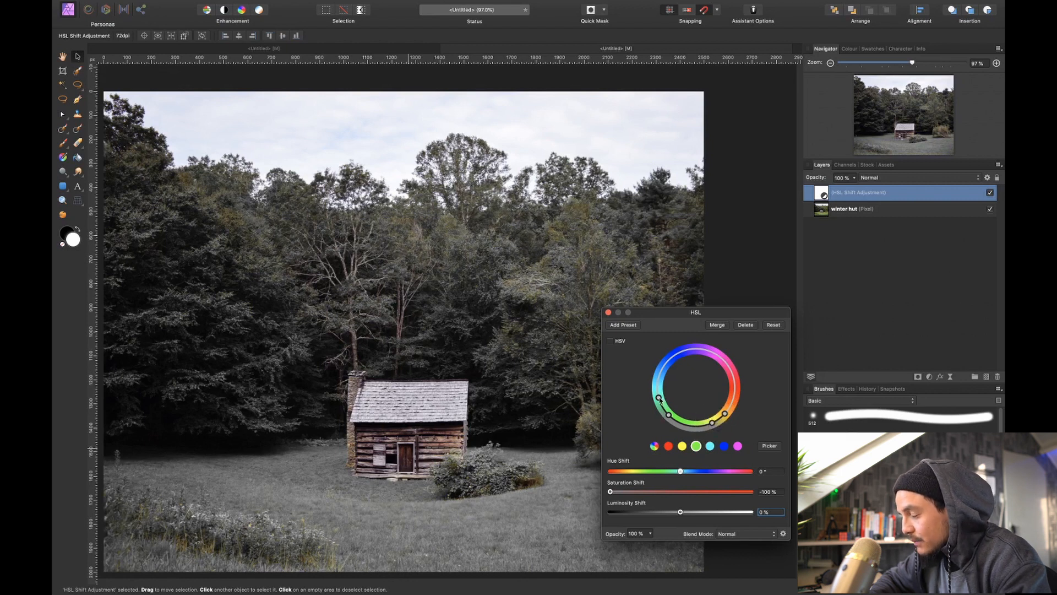
pyautogui.moveTo(668, 415); pyautogui.dragTo(680, 424)
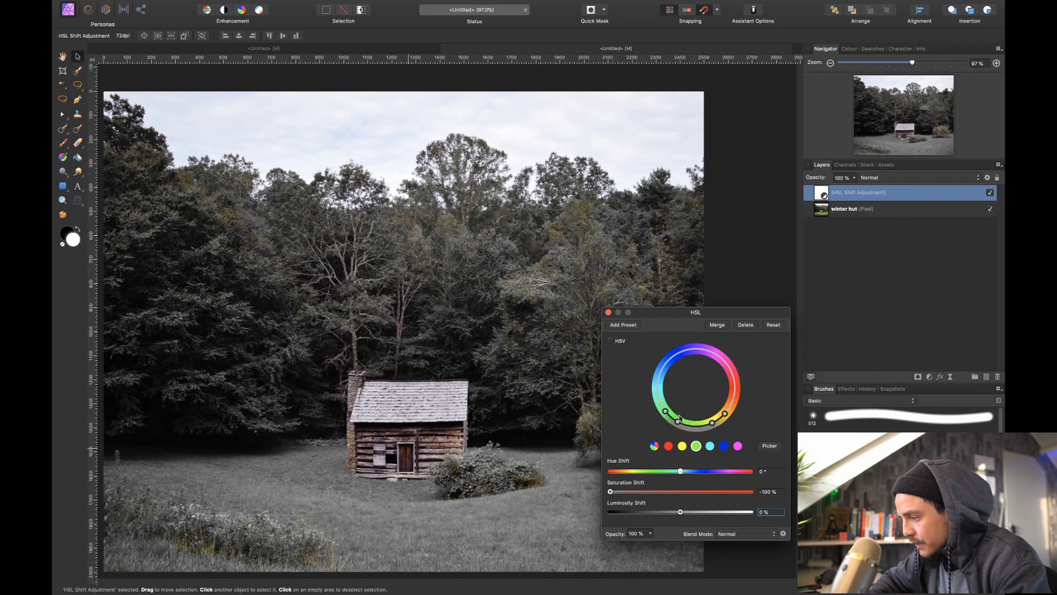
pyautogui.moveTo(678, 423); pyautogui.dragTo(674, 420)
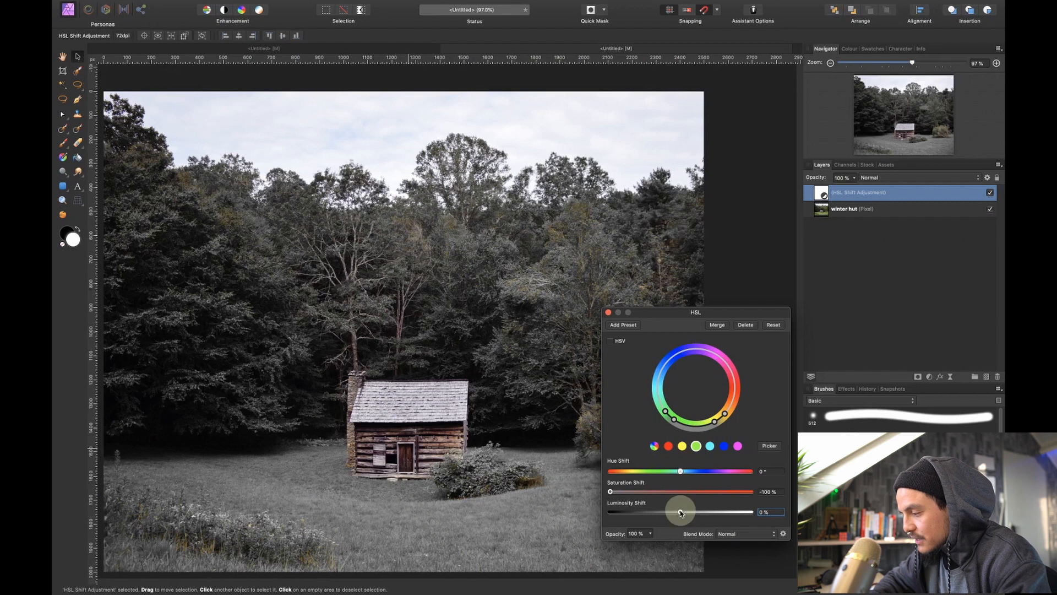
# Raise the greens' Luminosity Shift to 100 % and close the HSL adjustment
pyautogui.moveTo(681, 513); pyautogui.dragTo(752, 514)
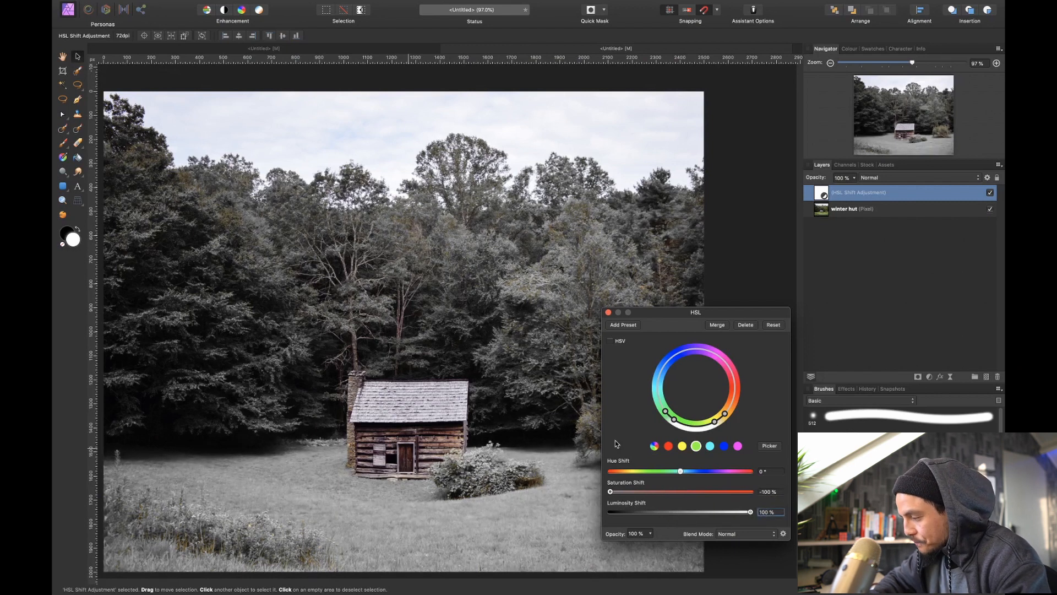
pyautogui.click(609, 312)
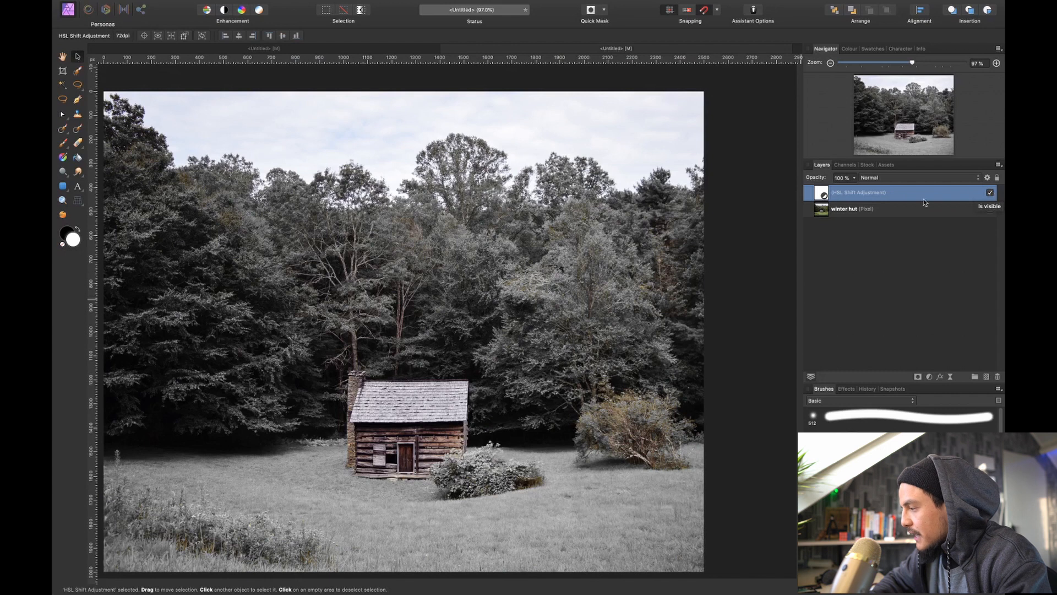
# Rename the HSL adjustment layer as "desaturate"
pyautogui.doubleClick(875, 193)
pyautogui.write('desat')
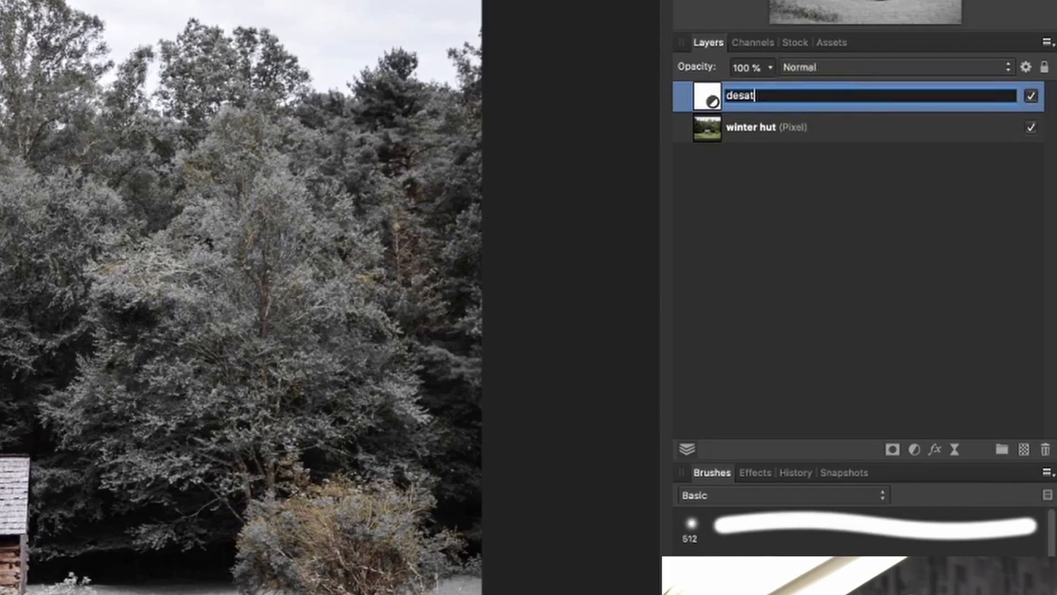
pyautogui.write('urate')
pyautogui.press('Return')
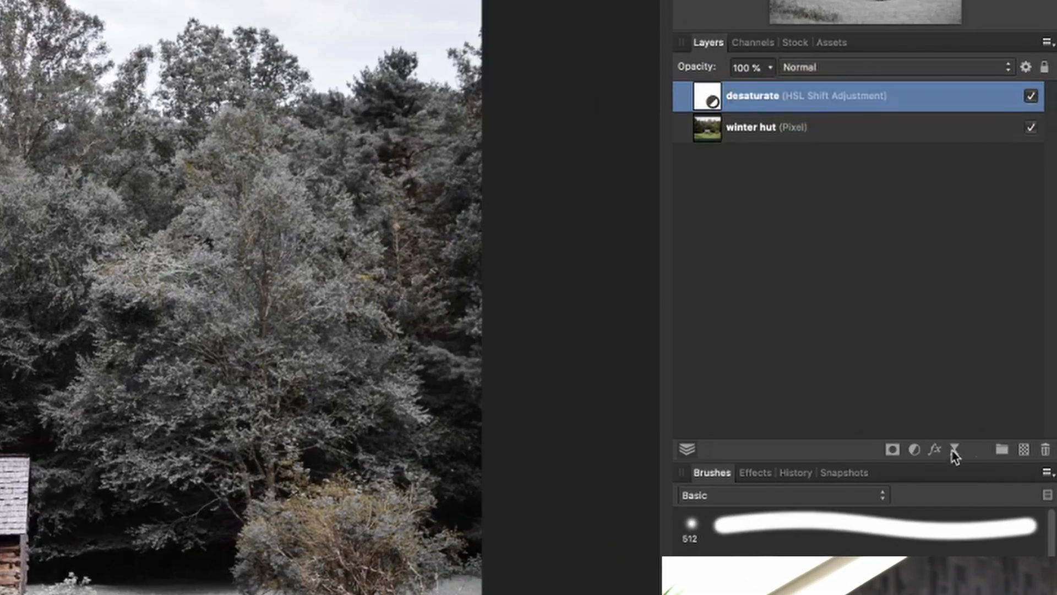
# Add a Black and White adjustment above the desaturate layer and hide the desaturate layer
pyautogui.click(914, 451)
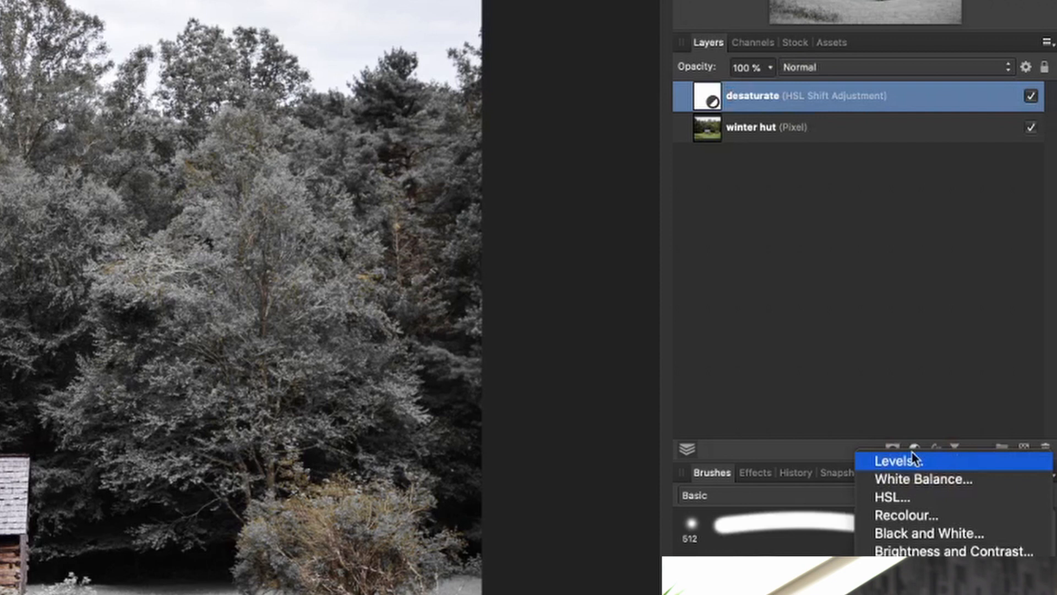
pyautogui.click(905, 536)
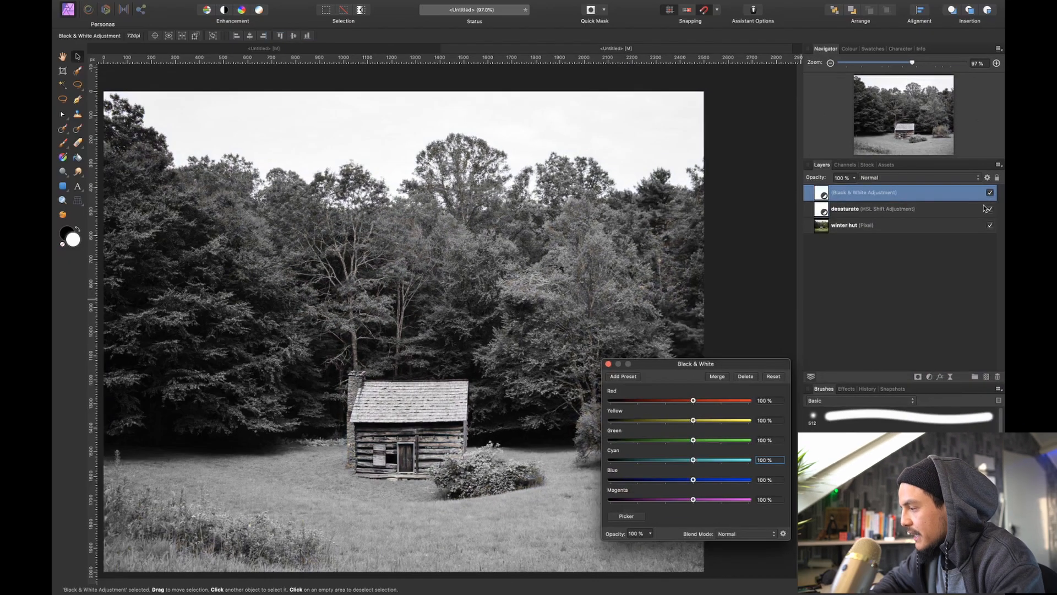
pyautogui.click(990, 209)
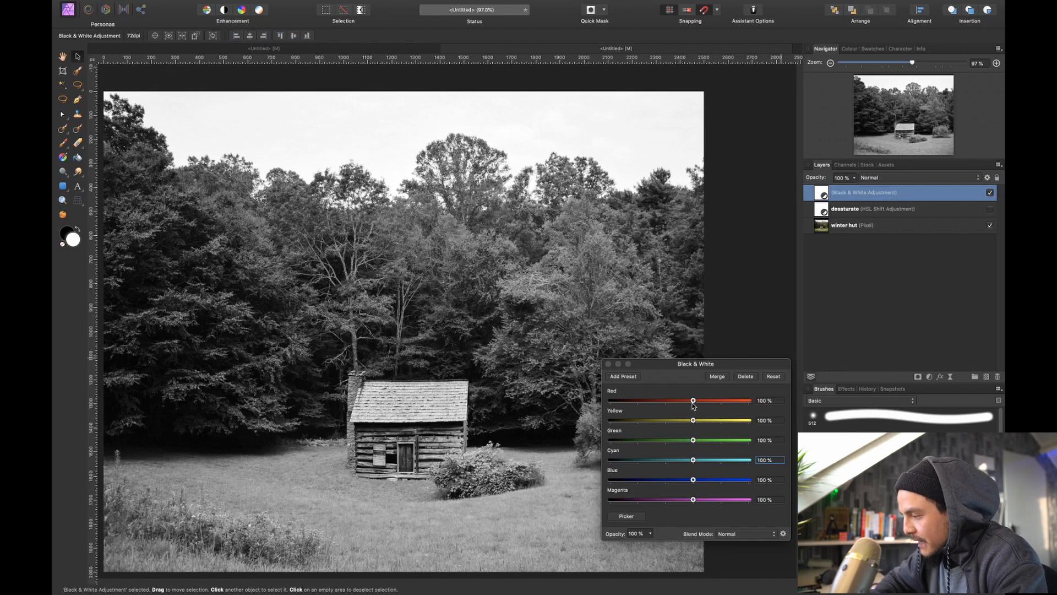
# In the Black & White adjustment, set red, cyan, blue and magenta to -200 %, yellow to 200 % and green to 300 %
pyautogui.moveTo(693, 401); pyautogui.dragTo(561, 421)
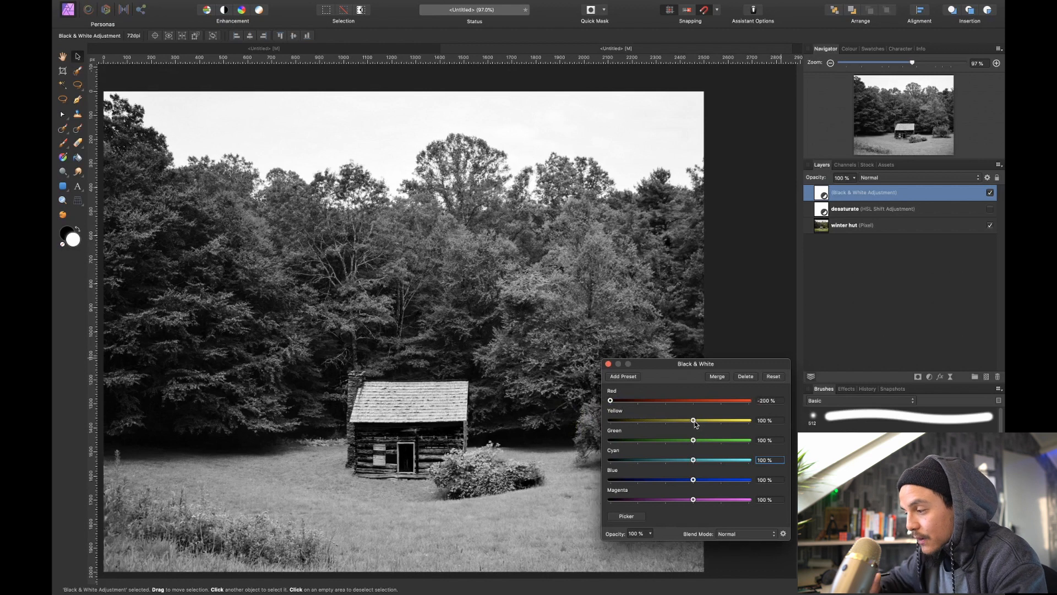
pyautogui.moveTo(694, 420); pyautogui.dragTo(779, 441)
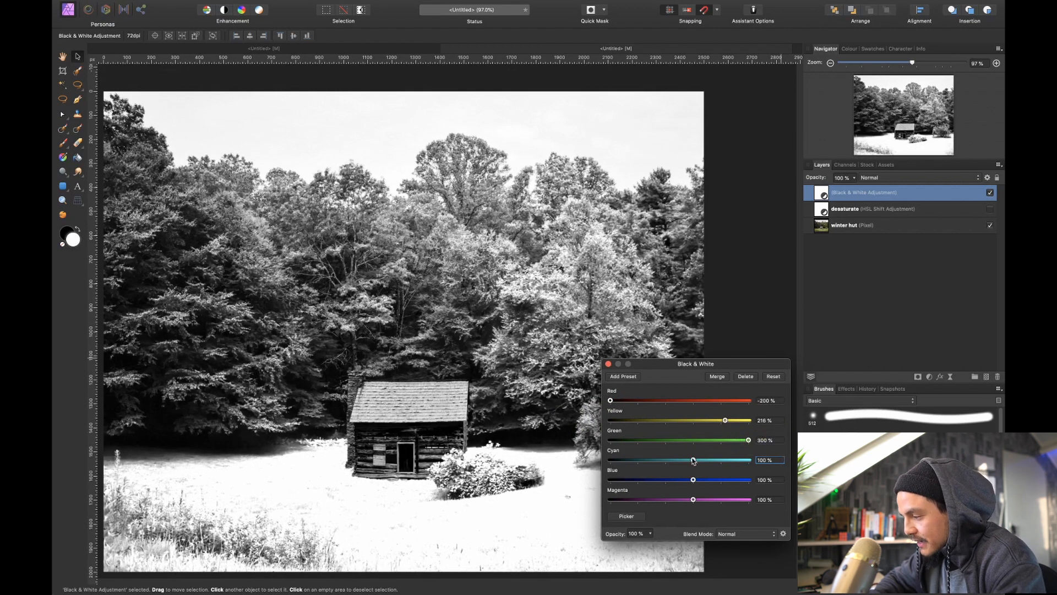
pyautogui.moveTo(693, 461); pyautogui.dragTo(609, 500)
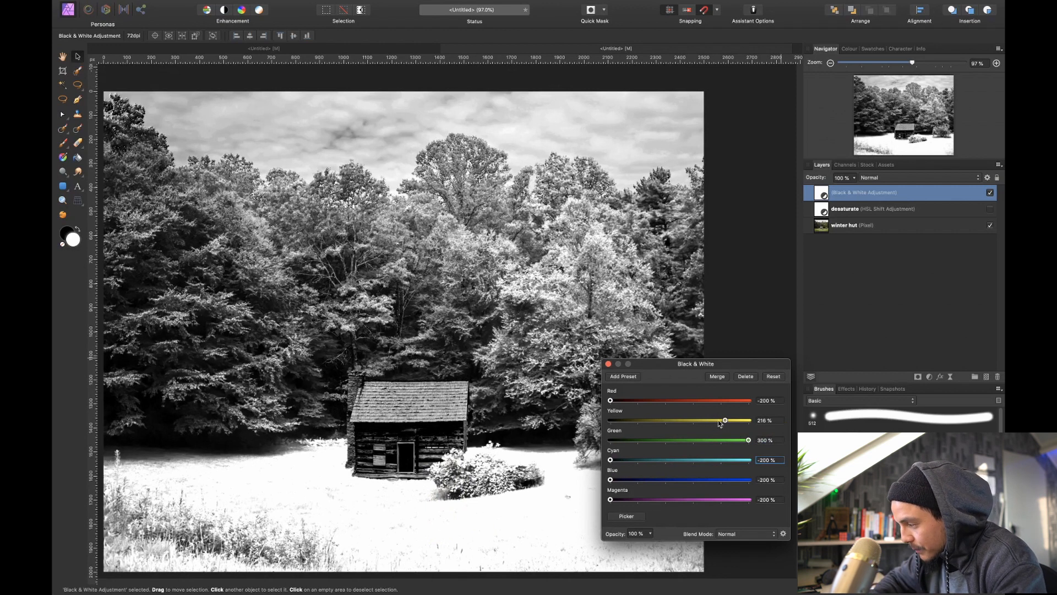
pyautogui.moveTo(724, 420); pyautogui.dragTo(791, 408)
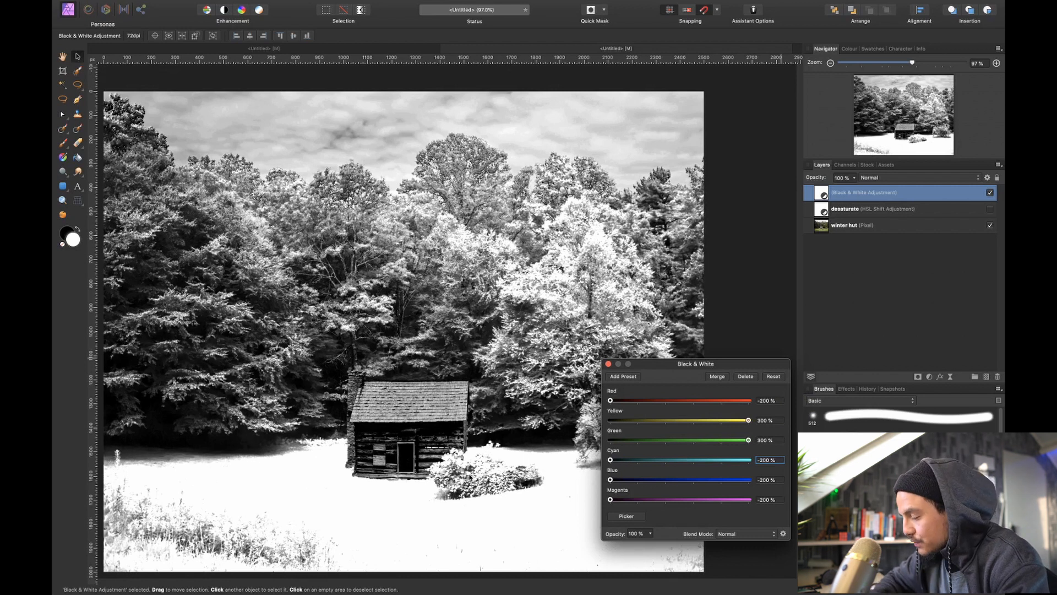
pyautogui.moveTo(747, 425); pyautogui.dragTo(721, 426)
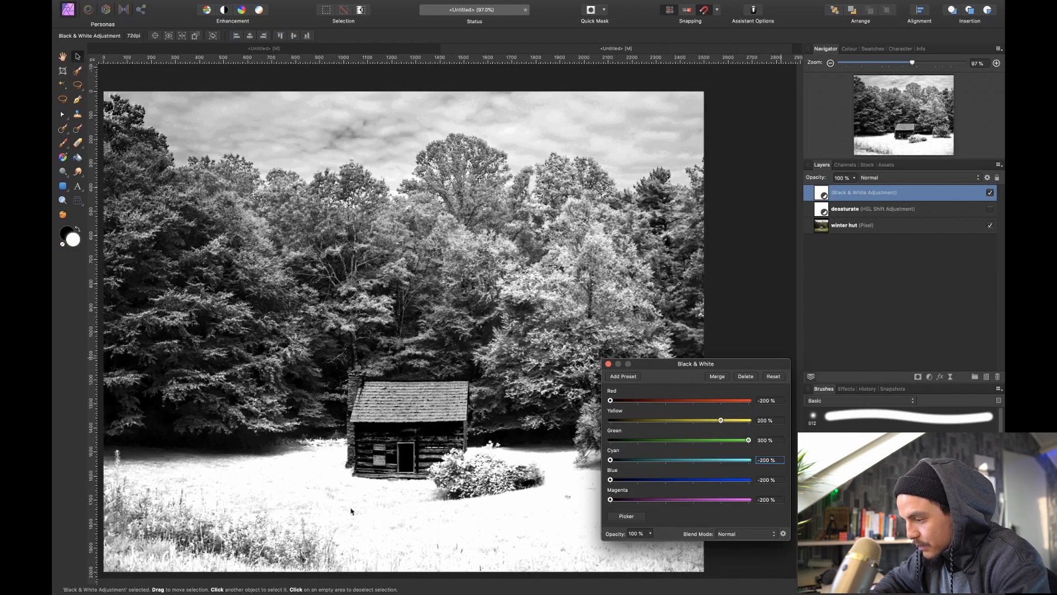
# Lower the Black & White adjustment's green value to 245 % to recover detail in the grass, and close the adjustment
pyautogui.scroll(5, 351, 510)
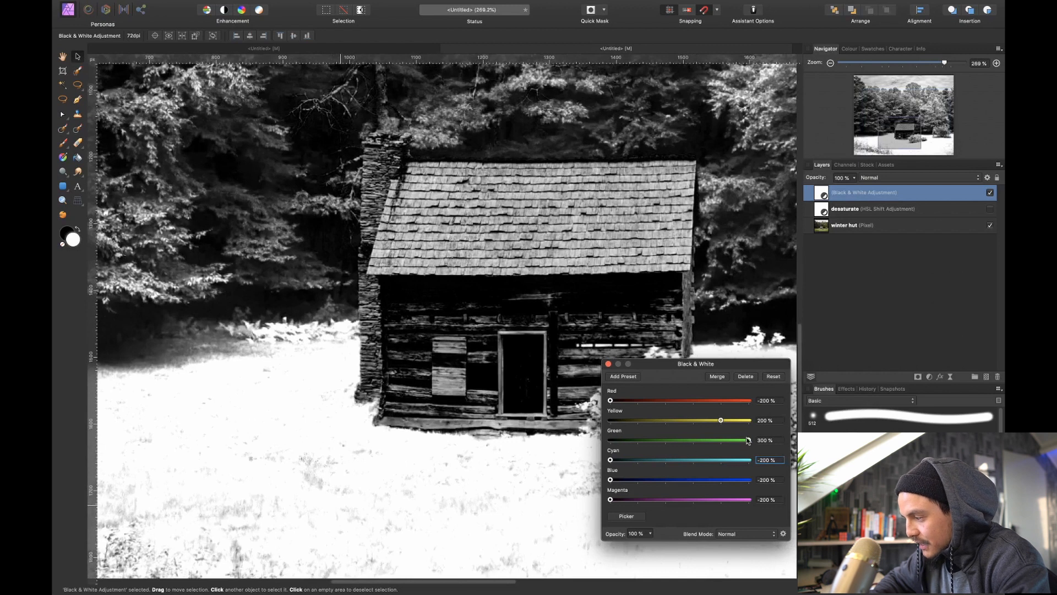
pyautogui.moveTo(748, 440)
pyautogui.mouseDown()
pyautogui.moveTo(718, 443)
pyautogui.moveTo(732, 450)
pyautogui.mouseUp()
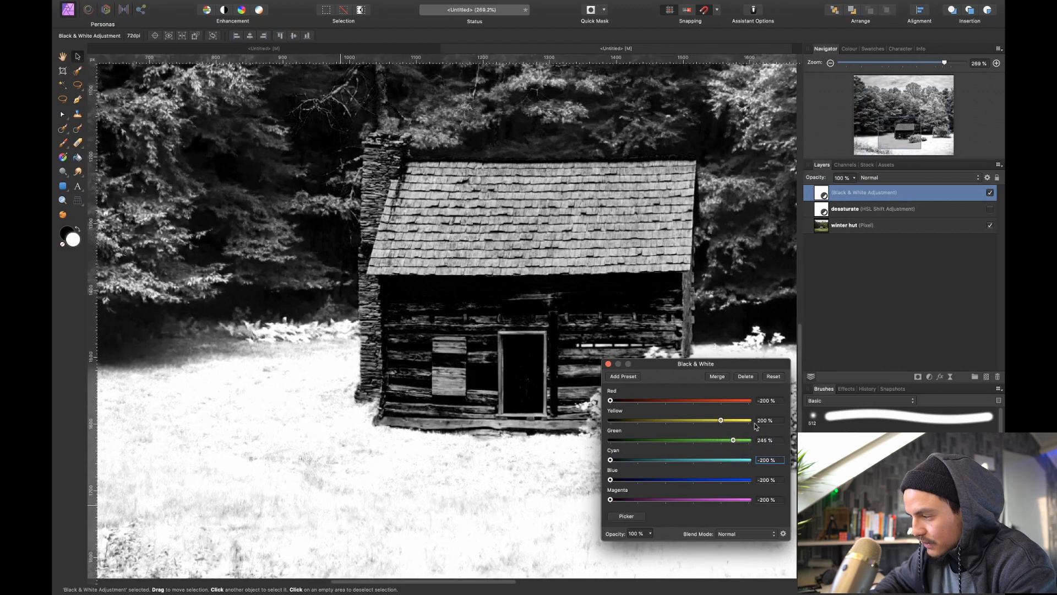
pyautogui.press('super+0')
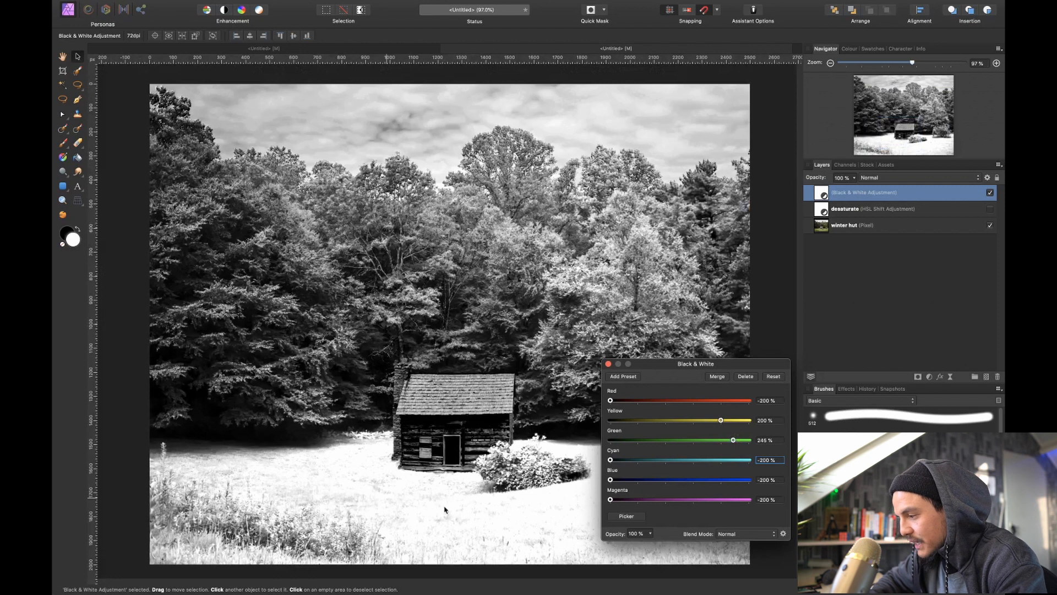
pyautogui.click(609, 364)
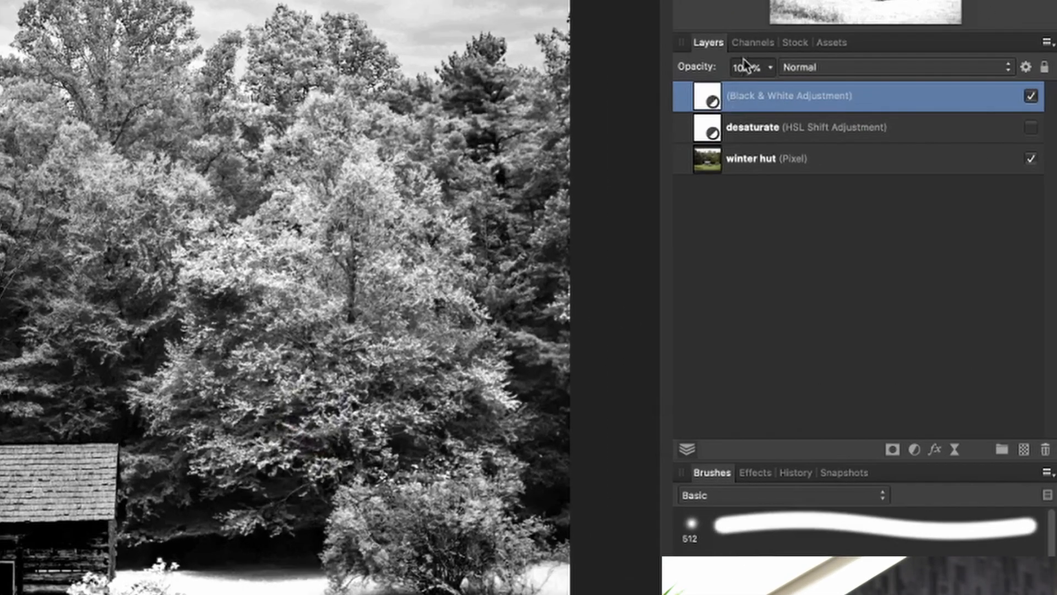
# Load the Composite Red channel as a pixel selection
pyautogui.click(752, 43)
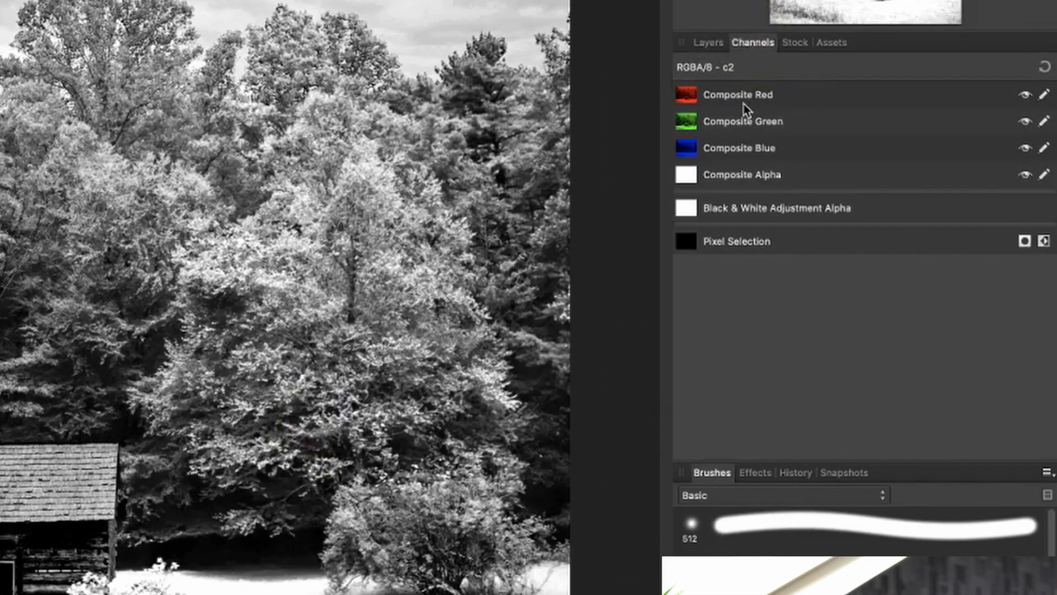
pyautogui.rightClick(732, 96)
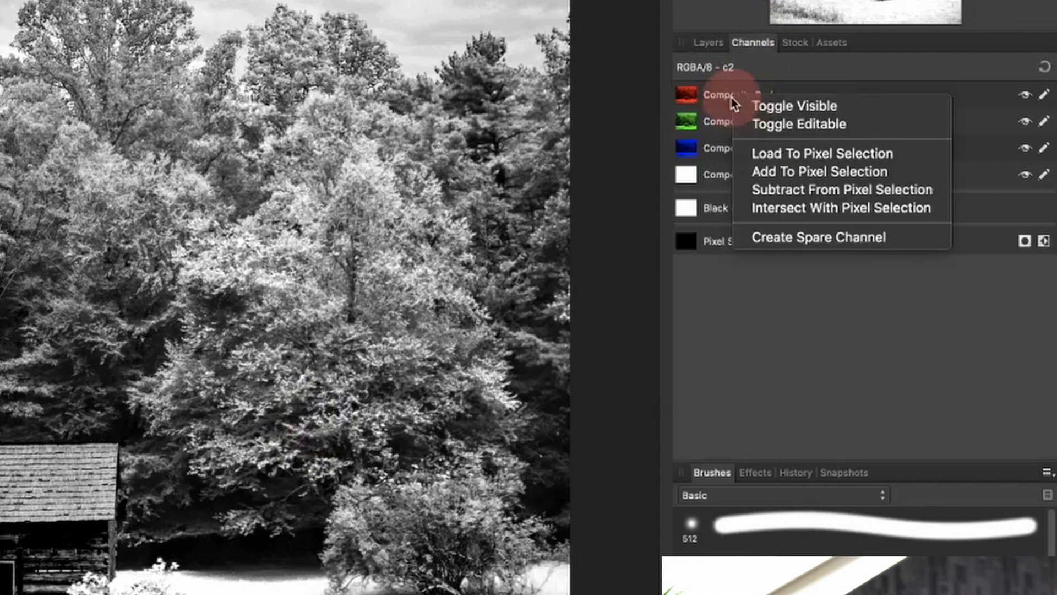
pyautogui.click(782, 154)
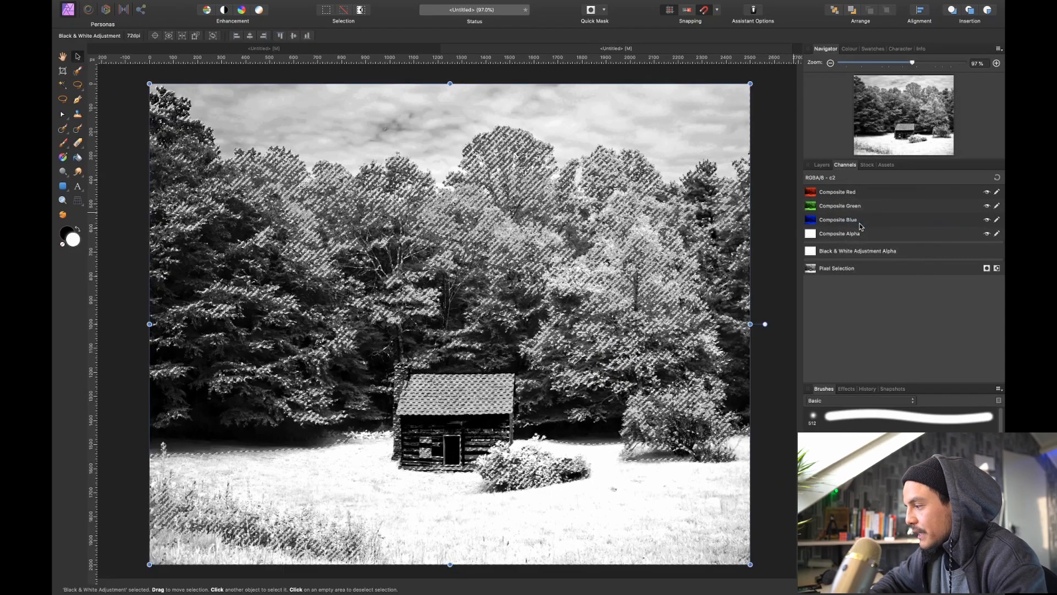
# Create a new white fill layer masked by the current pixel selection, and deselect
pyautogui.click(822, 165)
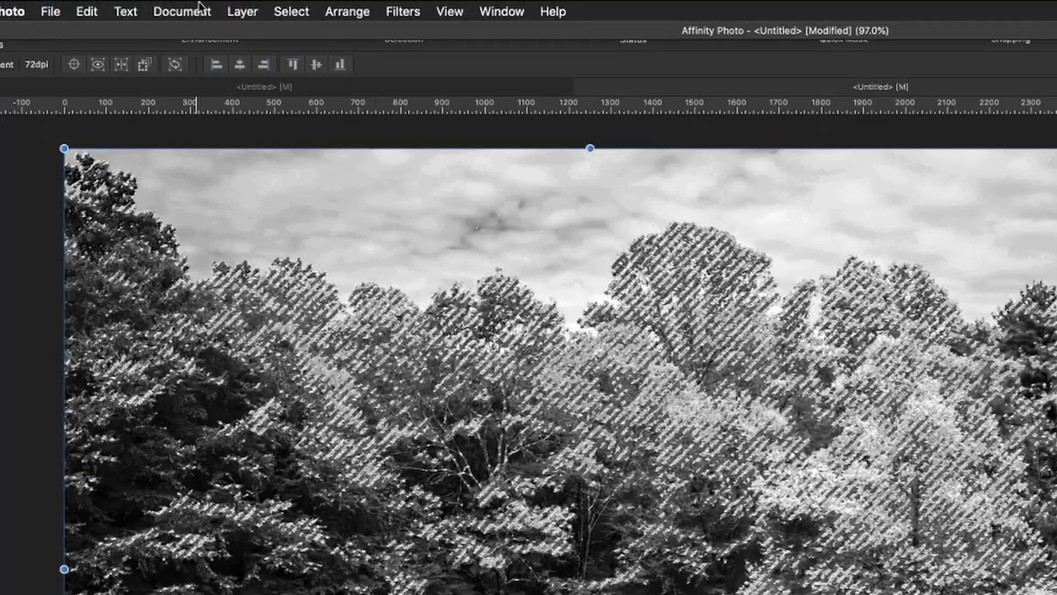
pyautogui.click(224, 9)
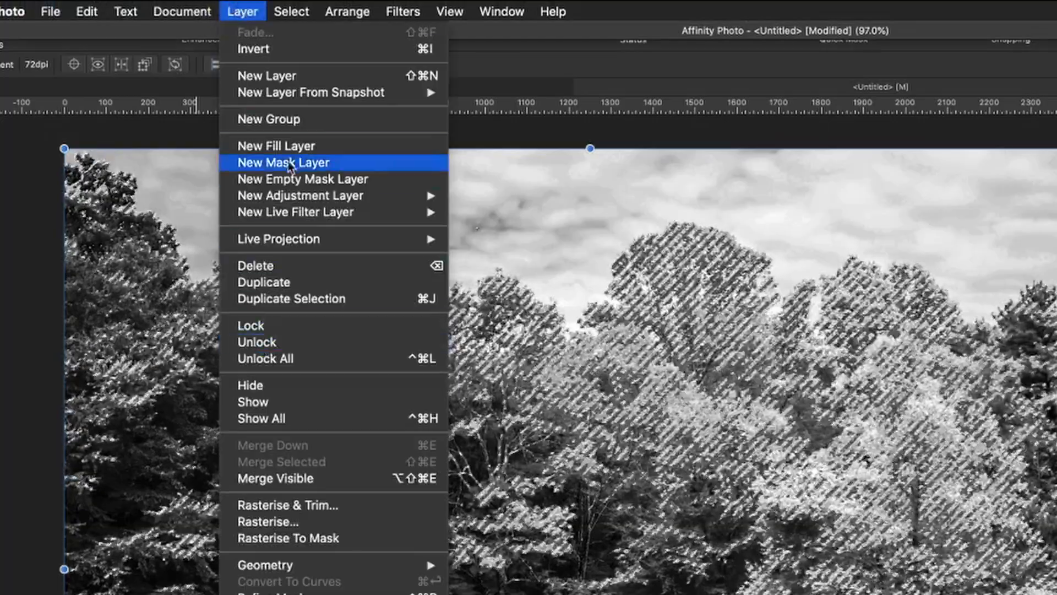
pyautogui.click(298, 146)
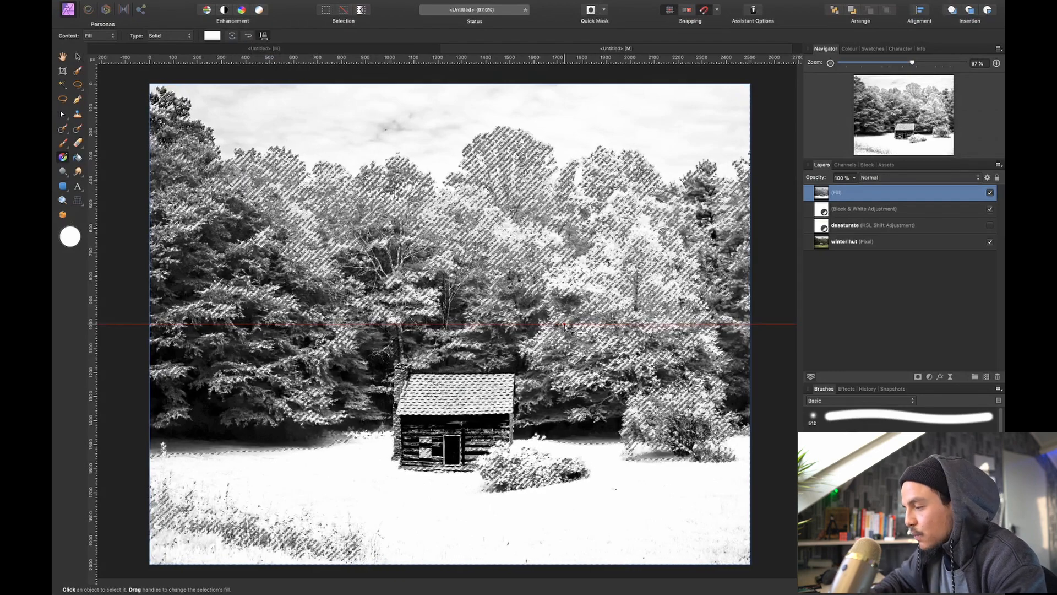
pyautogui.press('super+d')
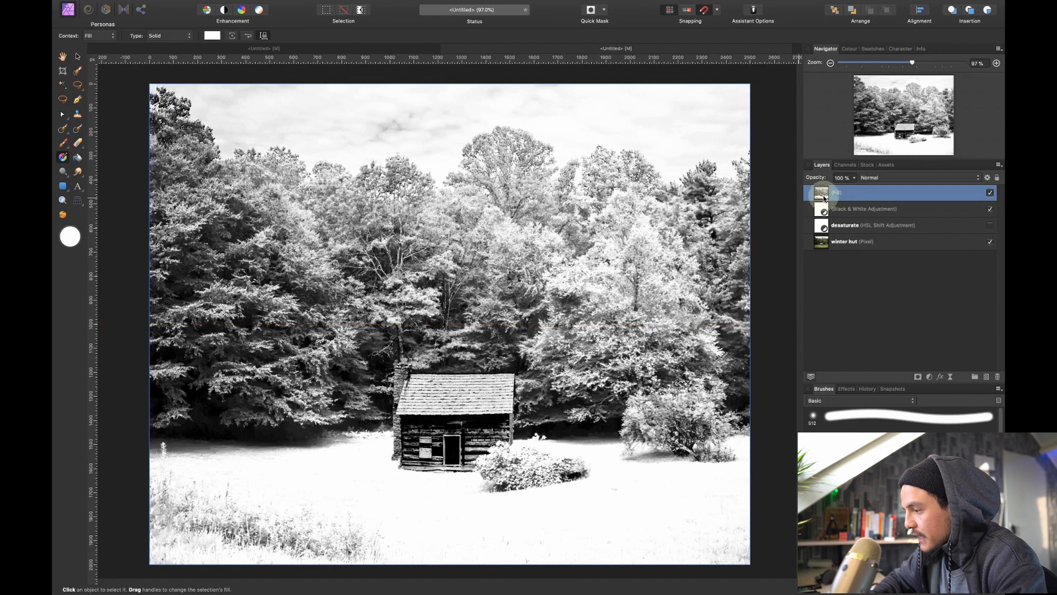
# Inspect the fill layer on its own and compare the image with that layer hidden and shown
pyautogui.keyDown('alt'); pyautogui.click(824, 197); pyautogui.keyUp('alt')
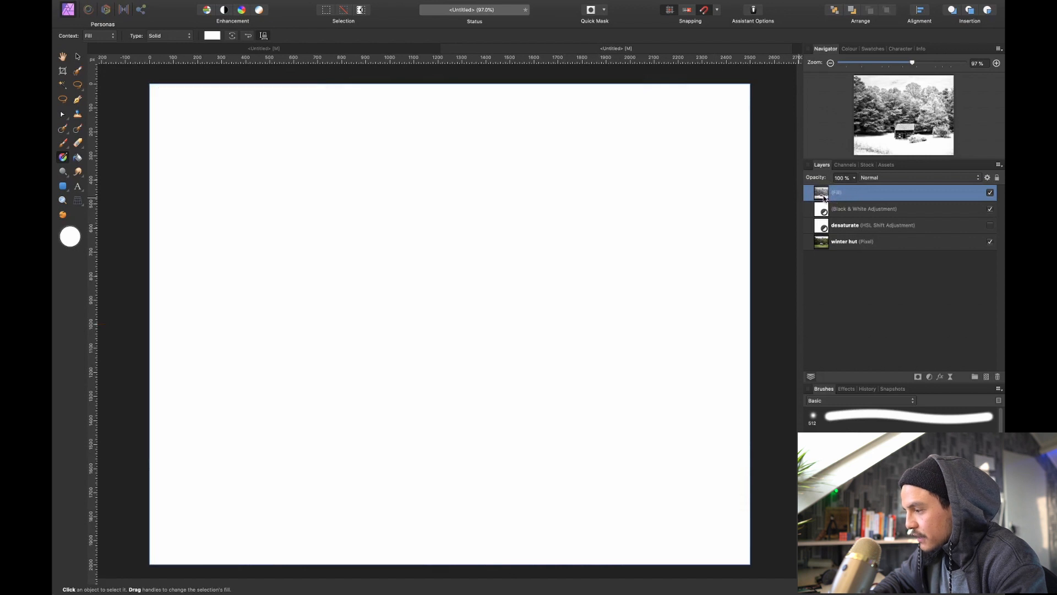
pyautogui.click(868, 212)
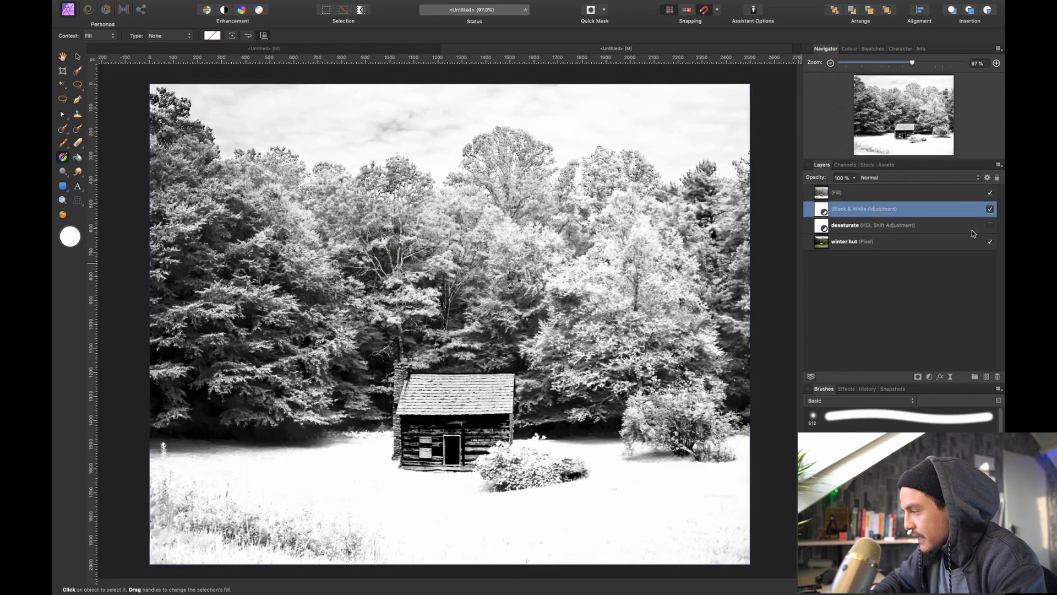
pyautogui.click(990, 194)
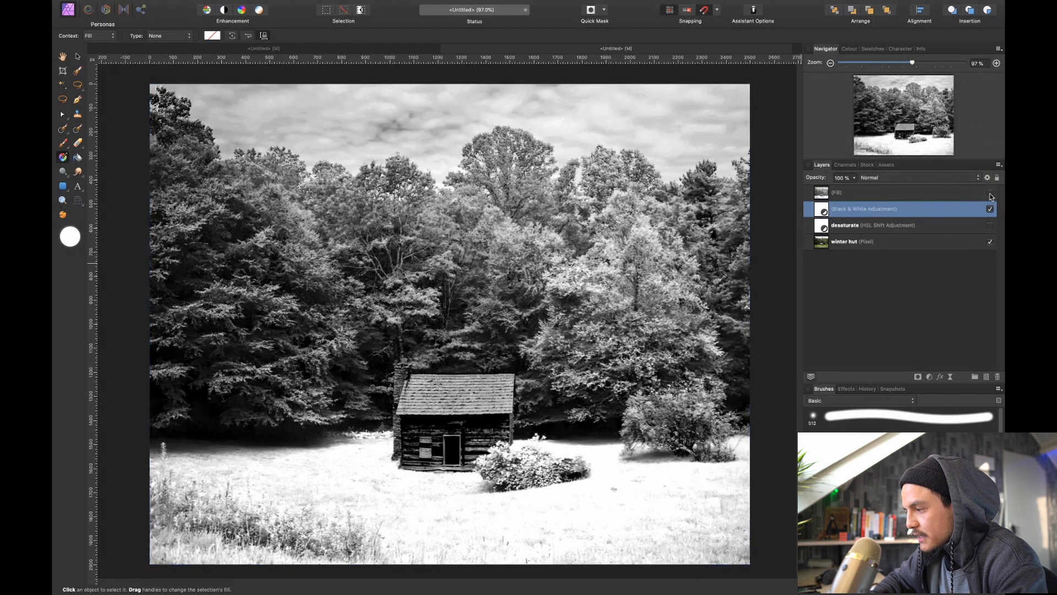
pyautogui.click(990, 194)
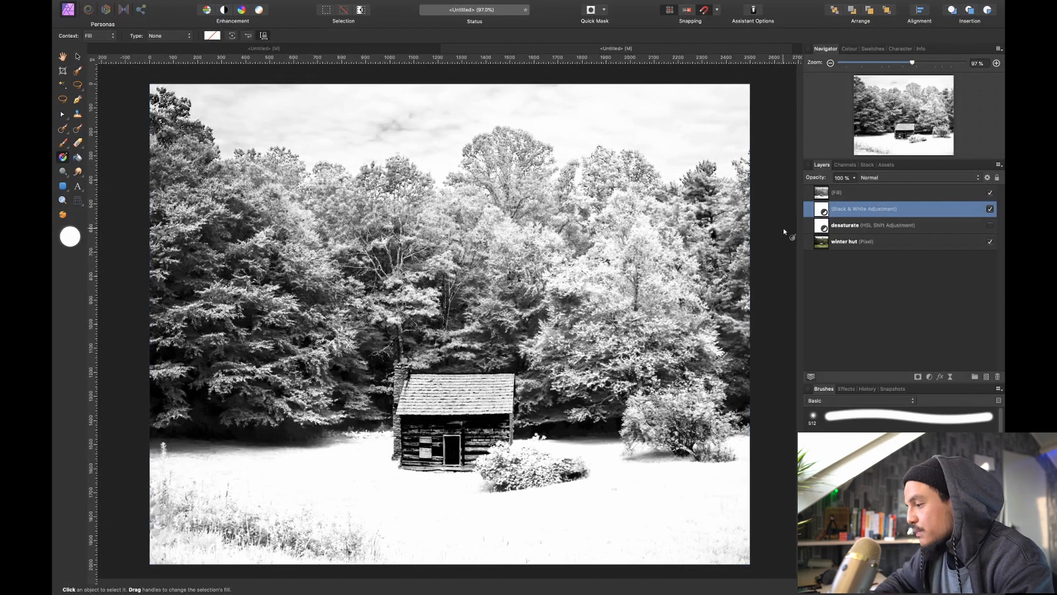
# Hide the Black & White adjustment and make the desaturate layer visible
pyautogui.click(990, 210)
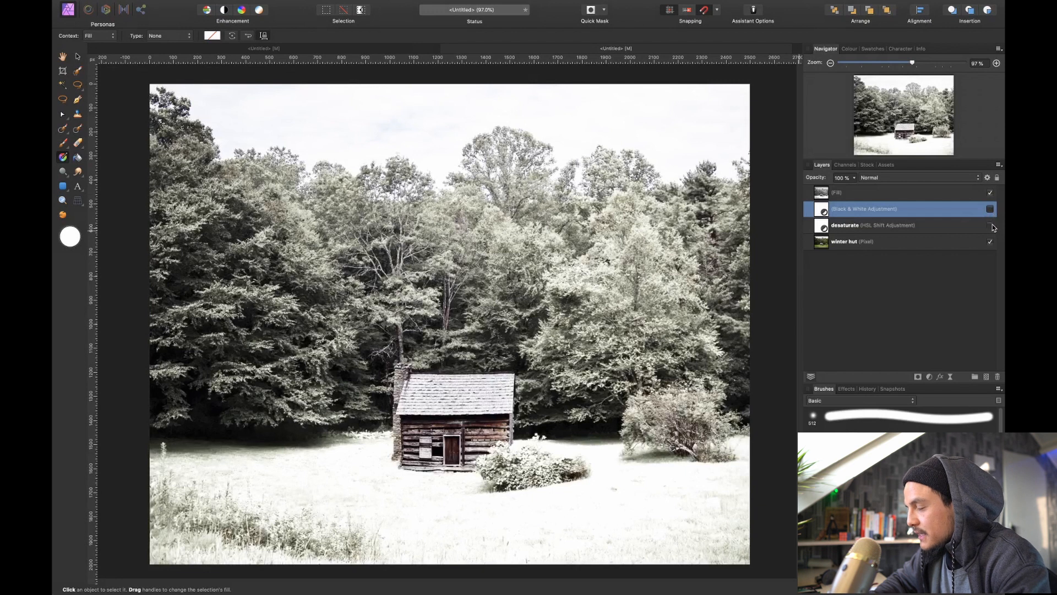
pyautogui.click(992, 226)
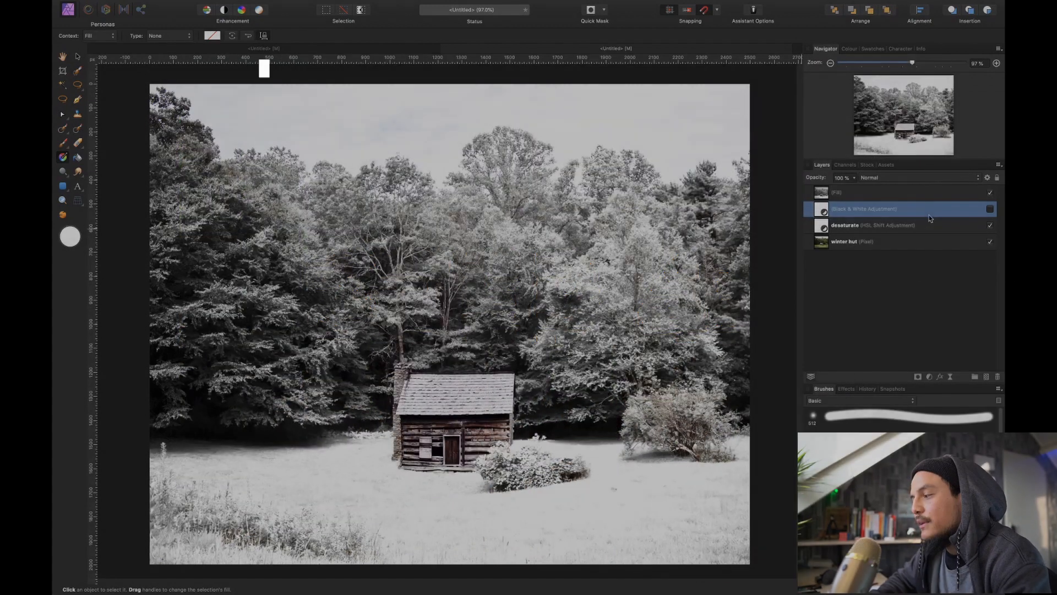
# In the desaturate layer's blend options, shape the Green underlying composition range from 0% output at 13% input to 100% output at 57% input
pyautogui.click(934, 226)
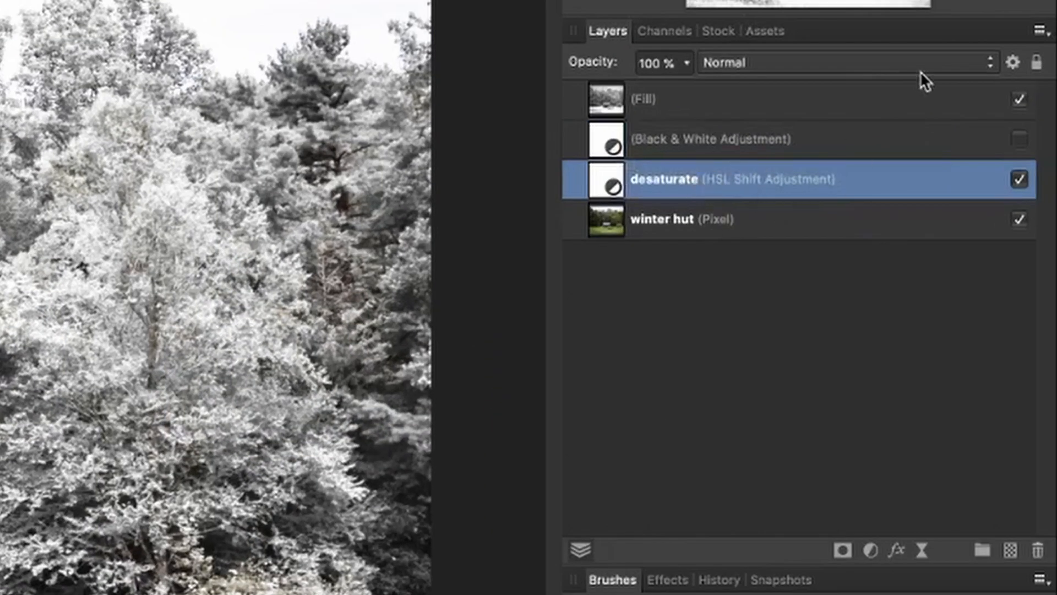
pyautogui.click(1014, 64)
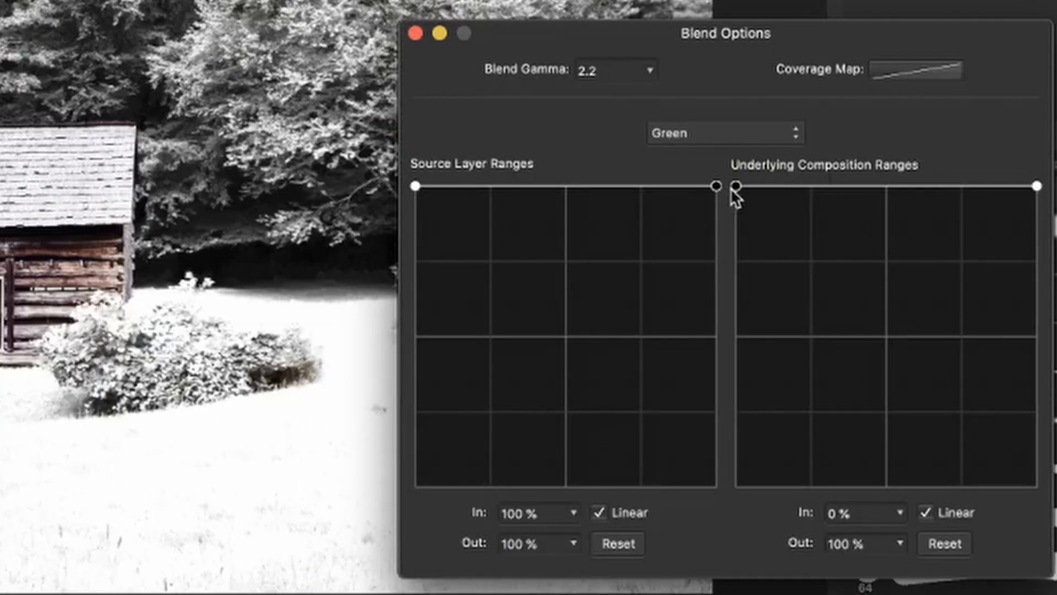
pyautogui.moveTo(737, 187); pyautogui.dragTo(694, 509)
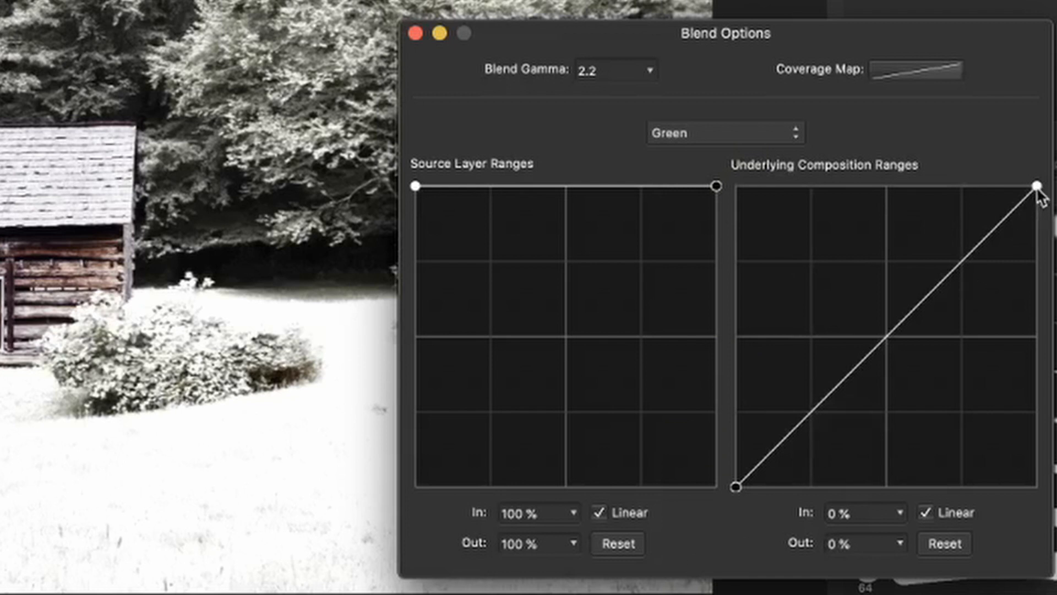
pyautogui.moveTo(1036, 187); pyautogui.dragTo(894, 178)
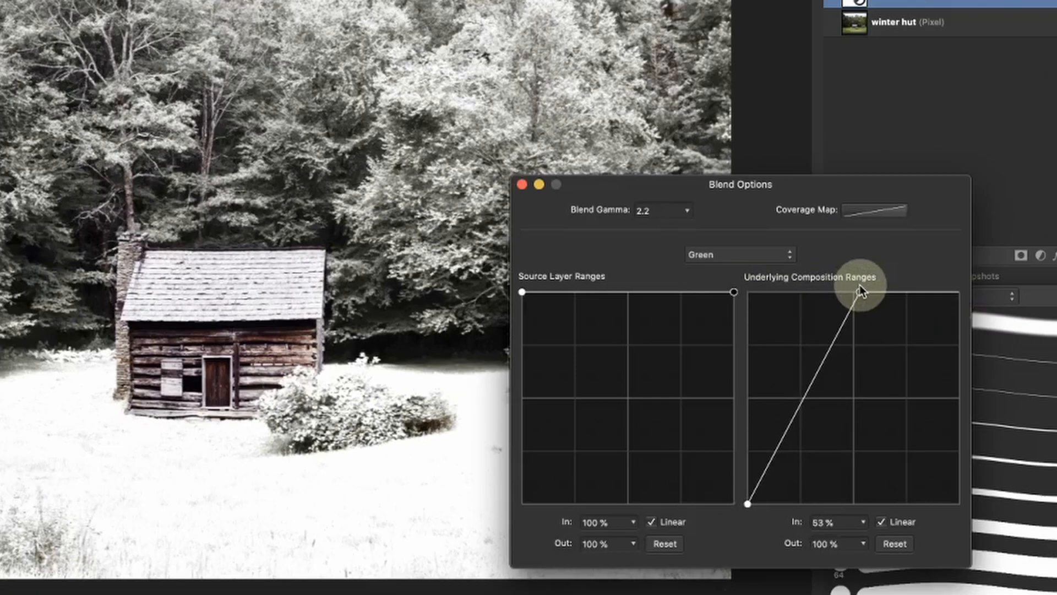
pyautogui.moveTo(860, 286); pyautogui.dragTo(866, 284)
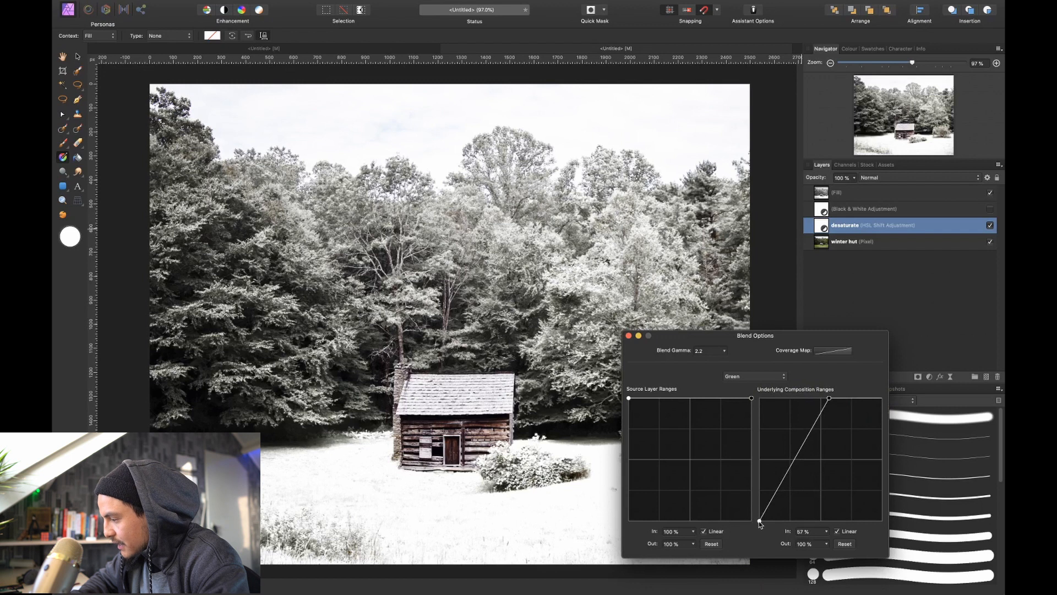
pyautogui.moveTo(759, 522); pyautogui.dragTo(771, 551)
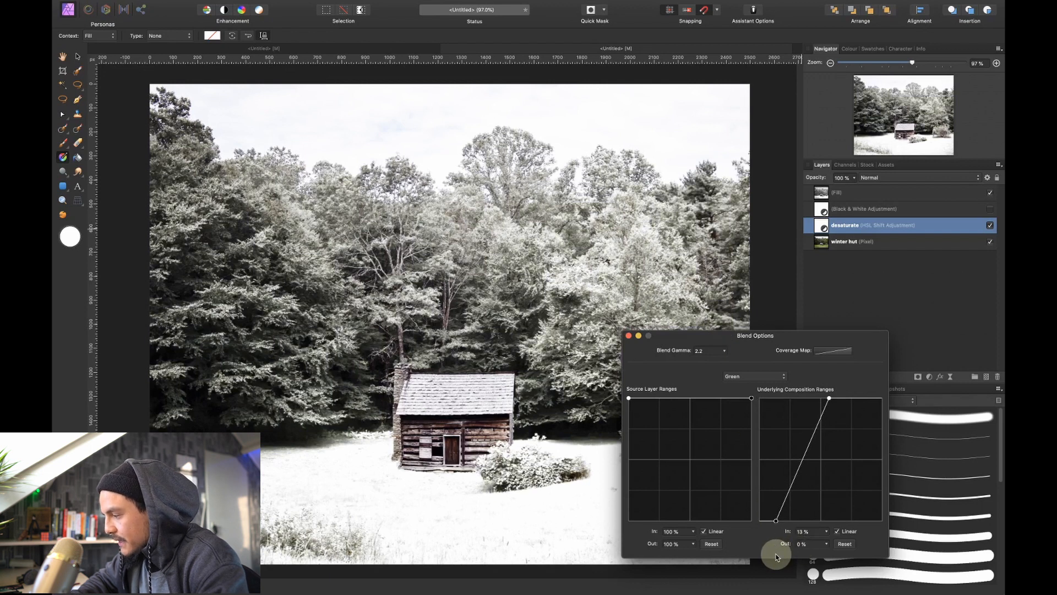
pyautogui.click(629, 336)
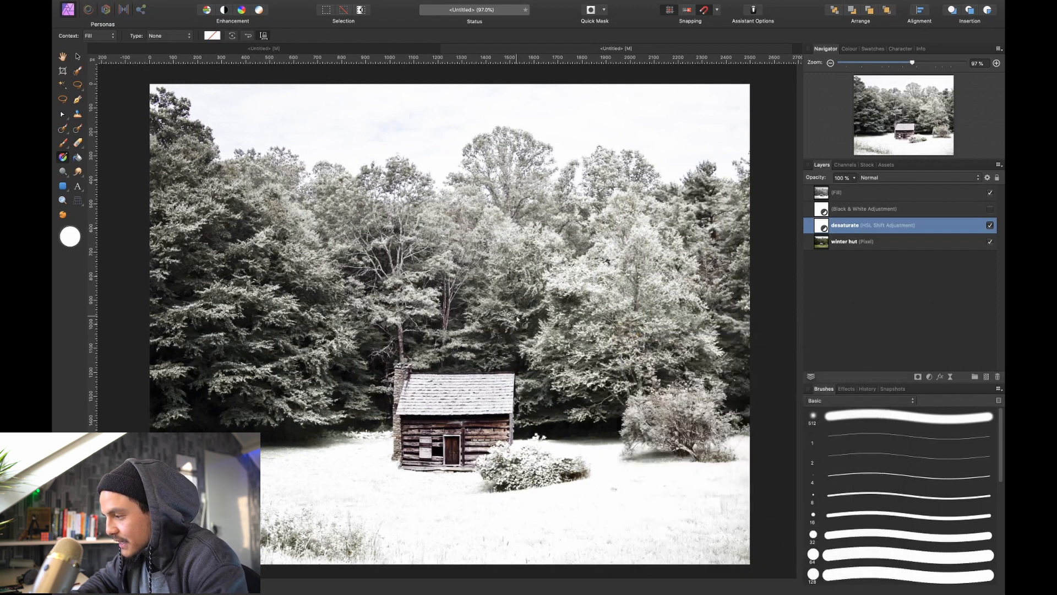
pyautogui.scroll(5, 517, 318)
pyautogui.hscroll(6, 516, 320)
pyautogui.scroll(5, 592, 260)
pyautogui.hscroll(-6, 591, 259)
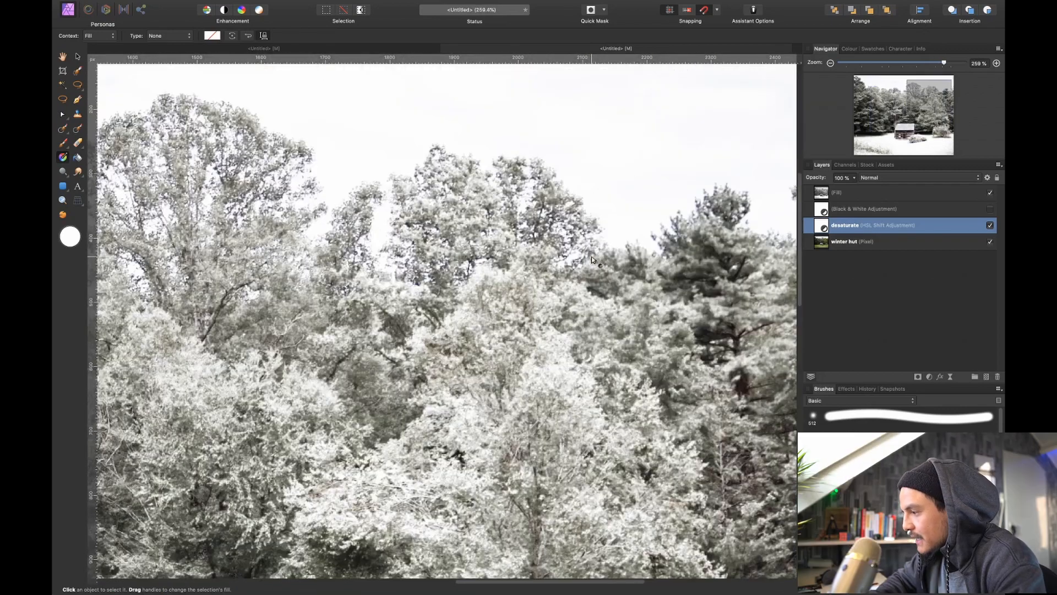
pyautogui.press('super+0')
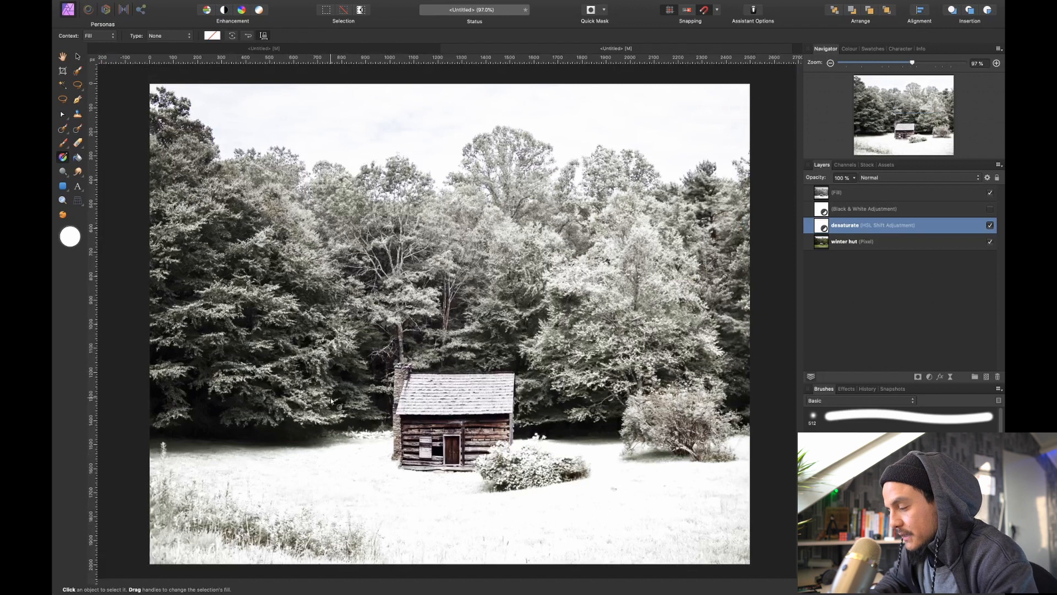
# Load the Fill layer's content as a pixel selection and add an Exposure adjustment masked by it
pyautogui.click(863, 193)
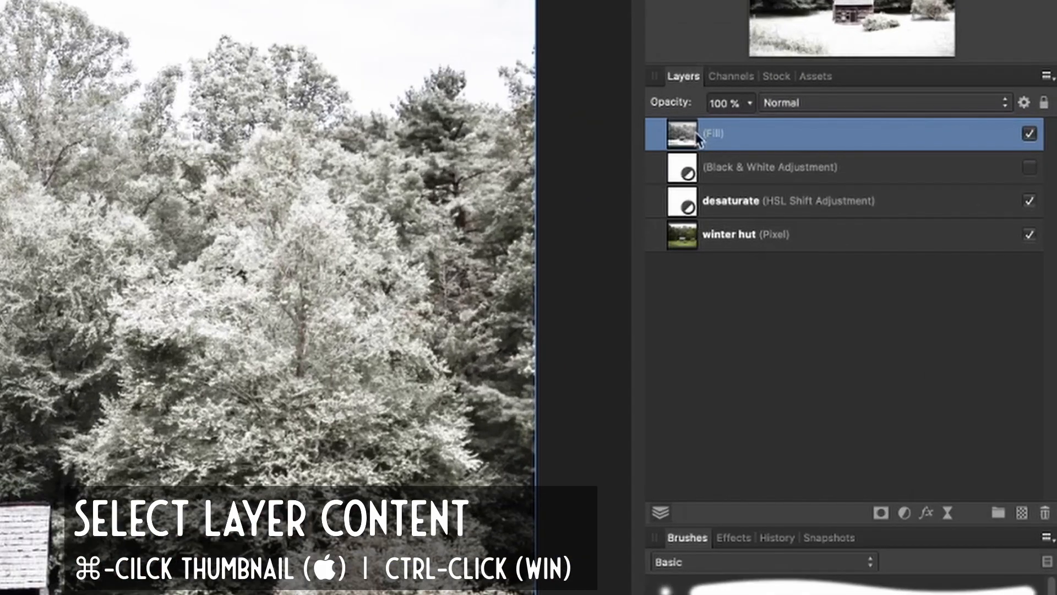
pyautogui.keyDown('super'); pyautogui.click(682, 135); pyautogui.keyUp('super')
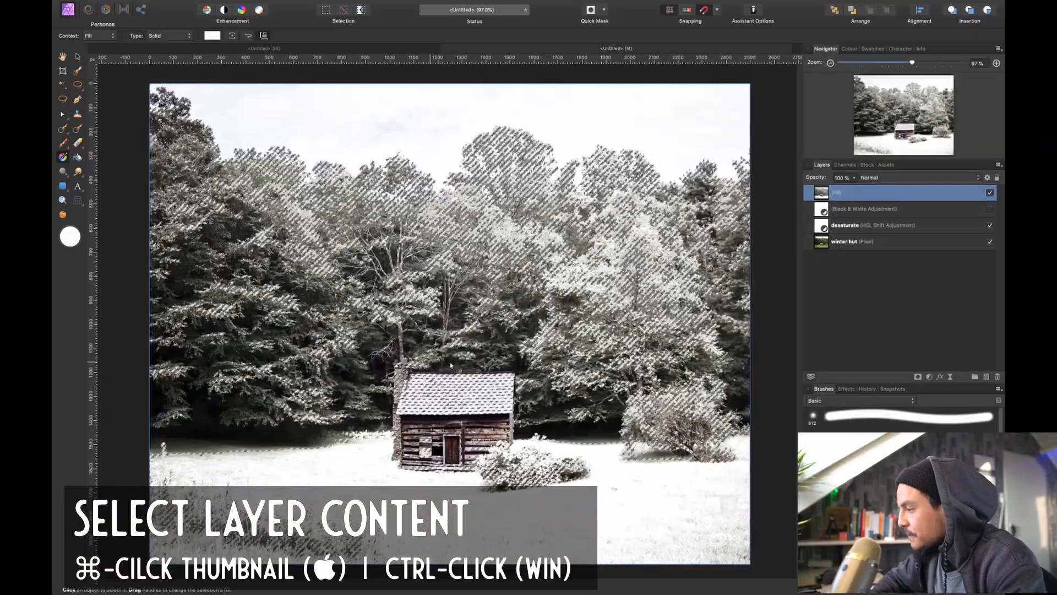
pyautogui.click(929, 376)
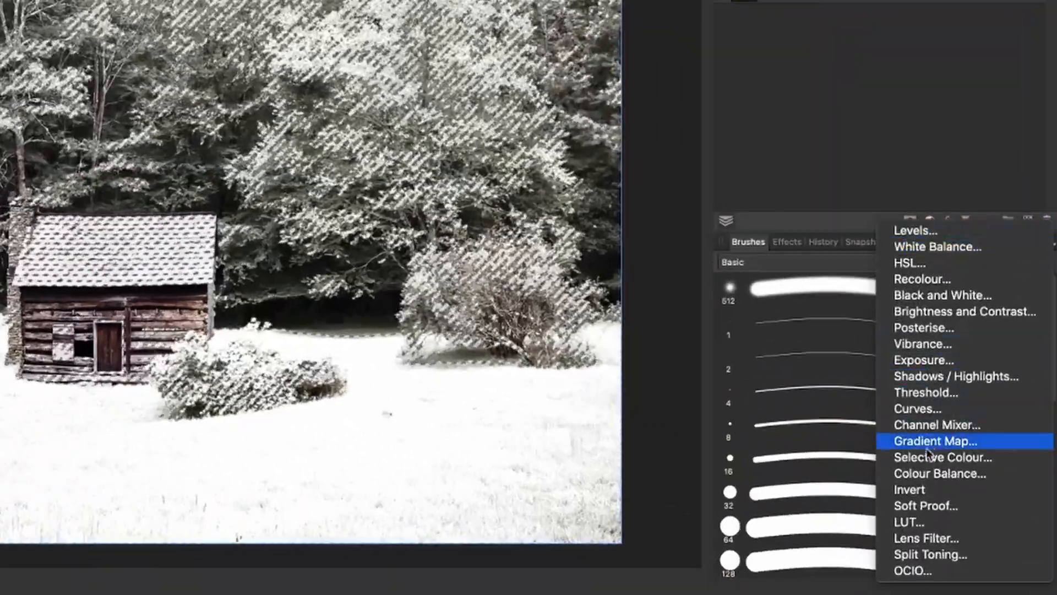
pyautogui.click(938, 362)
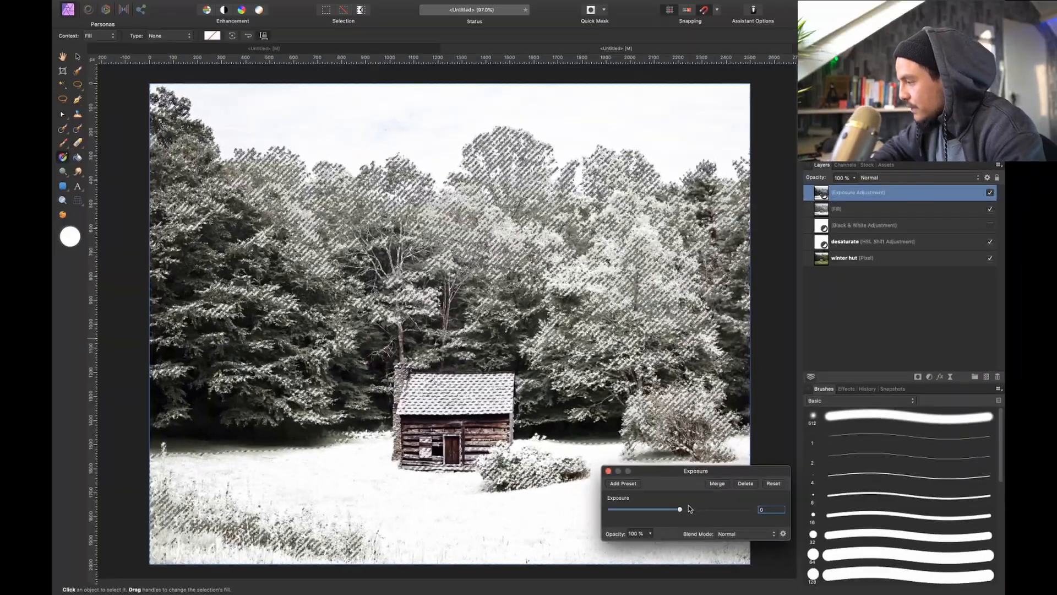
# Set the adjustment's exposure to about 2.3 and remove the pixel selection
pyautogui.moveTo(682, 511)
pyautogui.mouseDown()
pyautogui.moveTo(767, 508)
pyautogui.moveTo(717, 509)
pyautogui.mouseUp()
pyautogui.press('super+d')
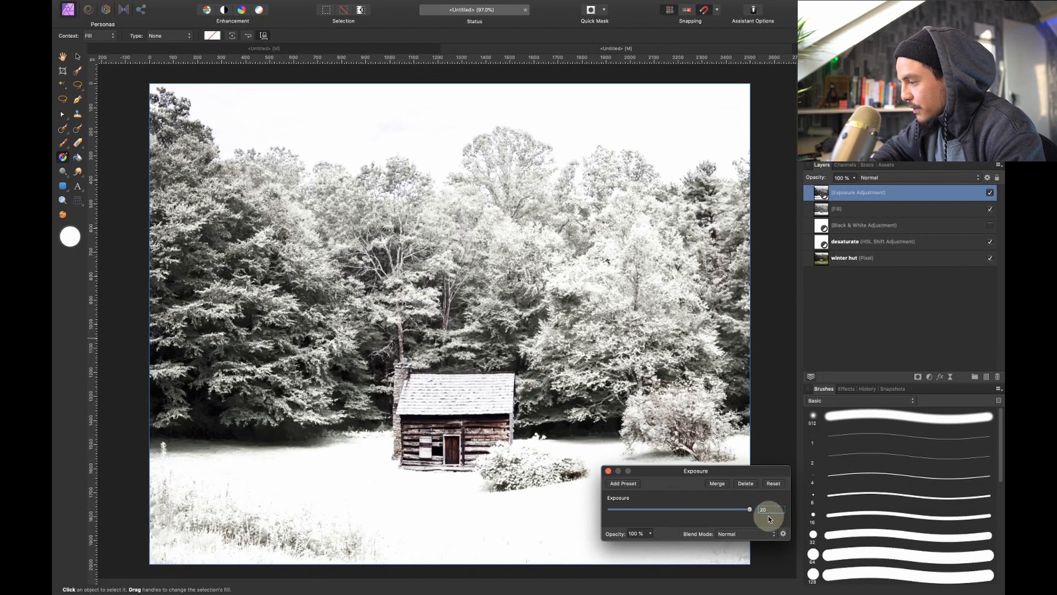
pyautogui.moveTo(749, 510); pyautogui.dragTo(703, 521)
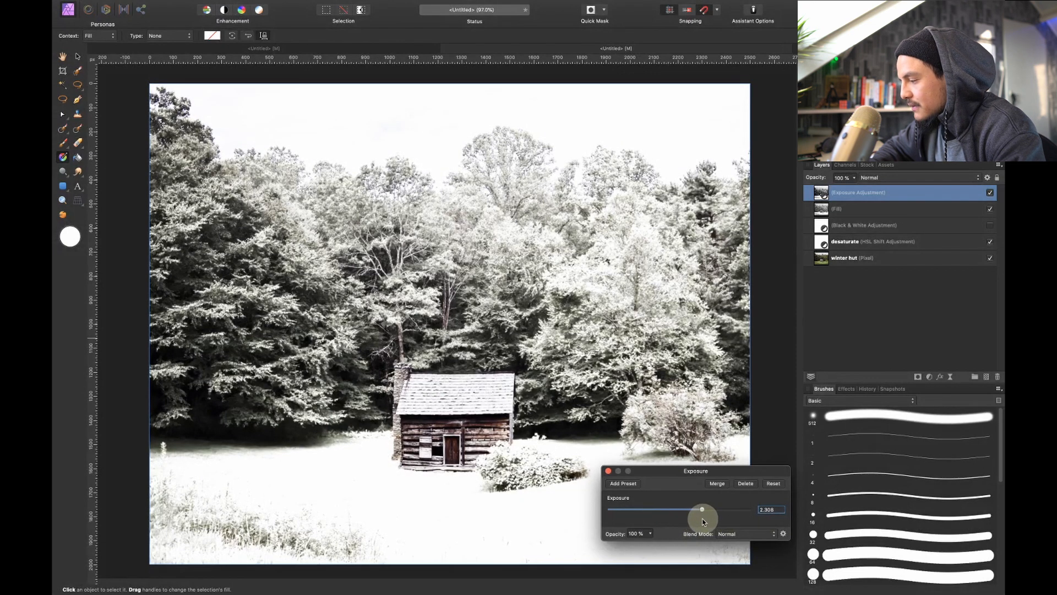
pyautogui.click(608, 471)
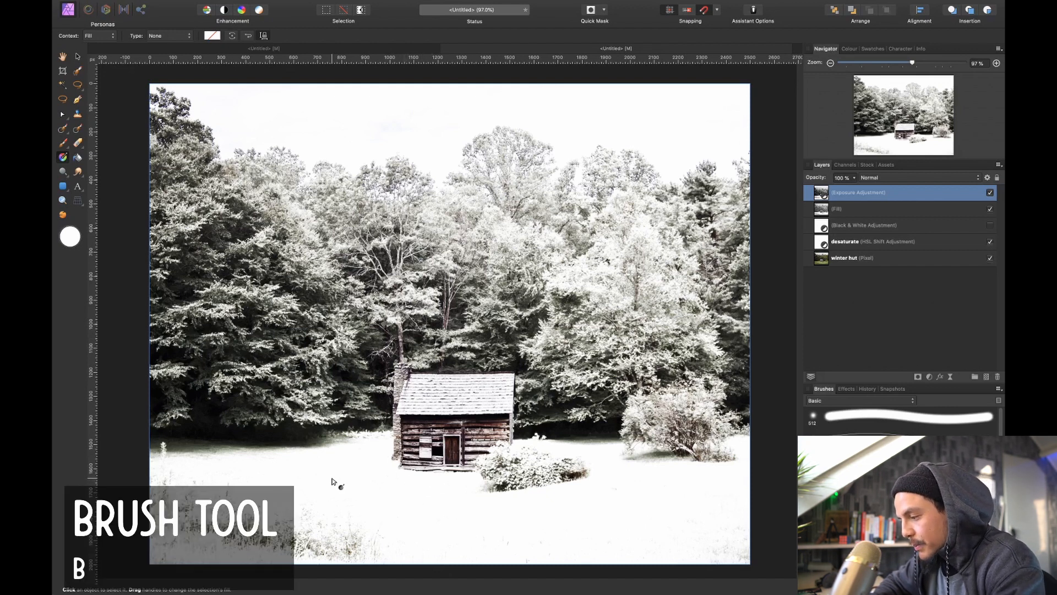
# Mask the Exposure adjustment off the foreground ground with a soft black brush about 1030 px wide, and compare the image without and with the adjustment
pyautogui.press('b')
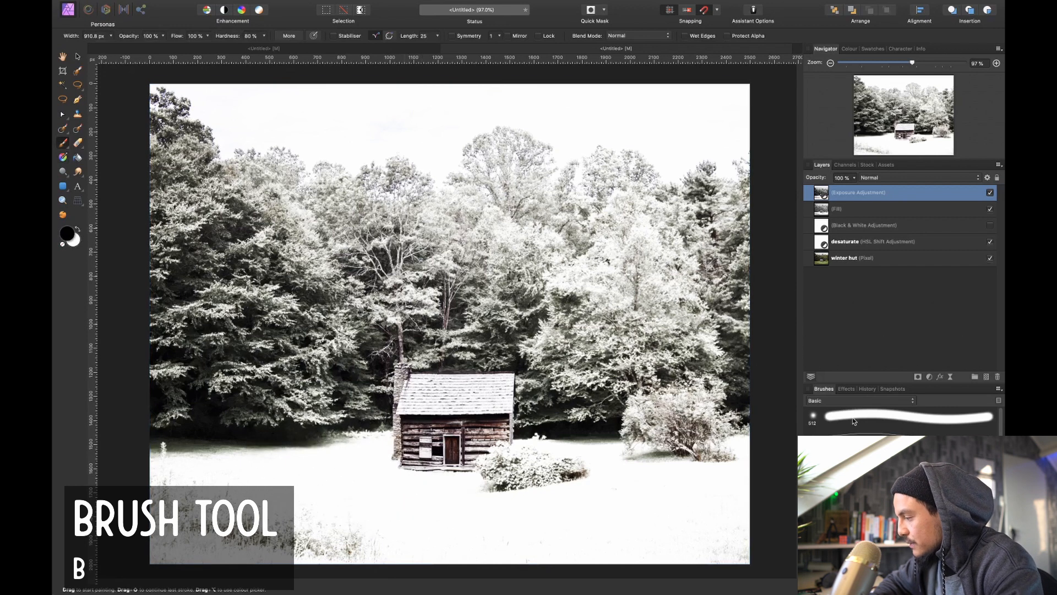
pyautogui.click(855, 420)
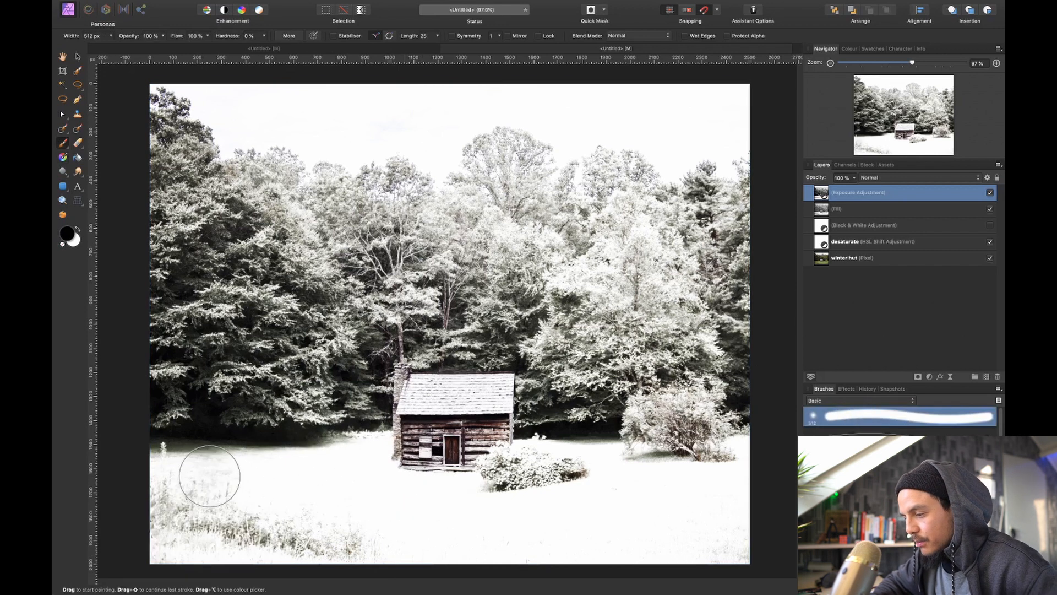
pyautogui.press(']')
pyautogui.press(']')
pyautogui.press(']')
pyautogui.press(']')
pyautogui.press(']')
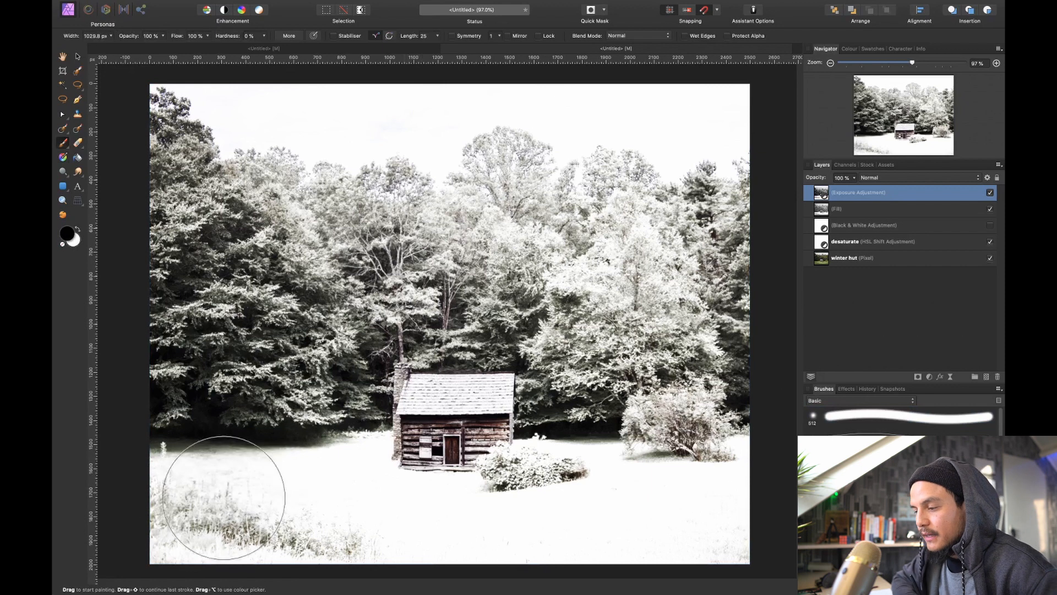
pyautogui.scroll(-5, 201, 471)
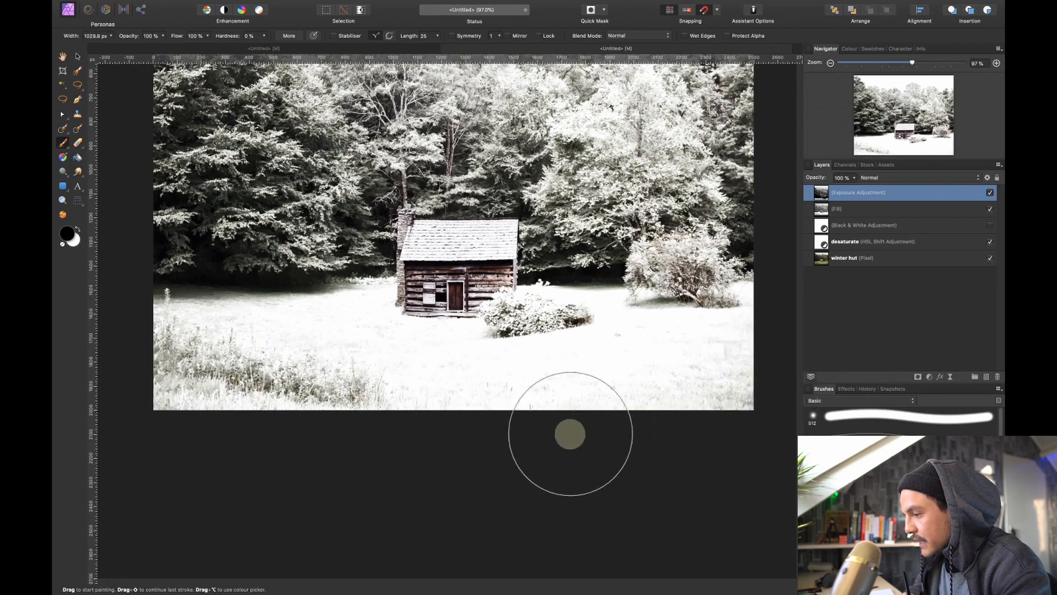
pyautogui.moveTo(174, 405)
pyautogui.mouseDown()
pyautogui.moveTo(362, 378)
pyautogui.moveTo(531, 432)
pyautogui.moveTo(674, 400)
pyautogui.mouseUp()
pyautogui.scroll(5, 673, 400)
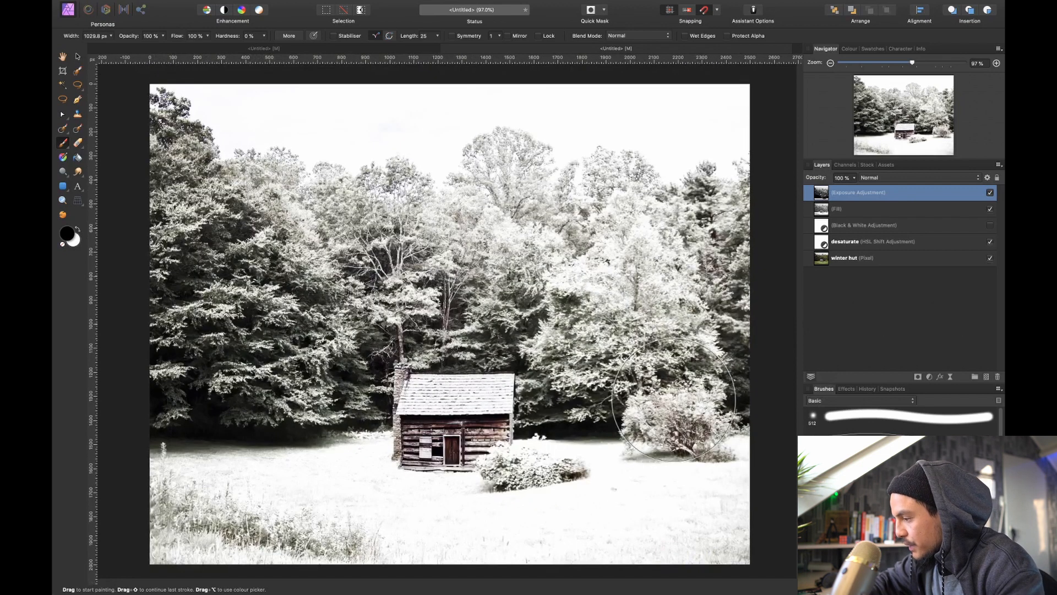
pyautogui.click(990, 194)
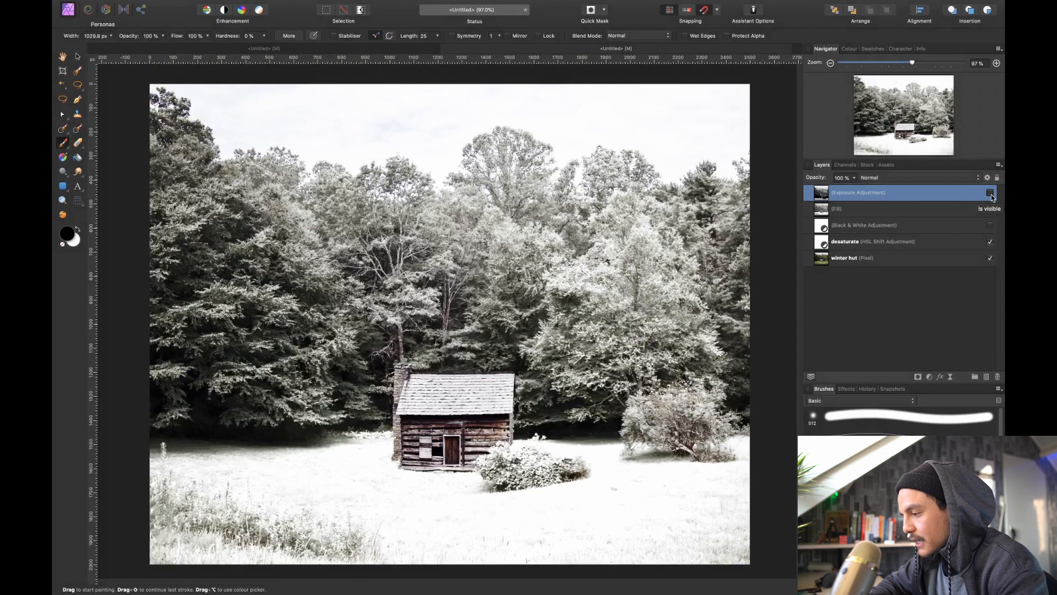
pyautogui.click(992, 196)
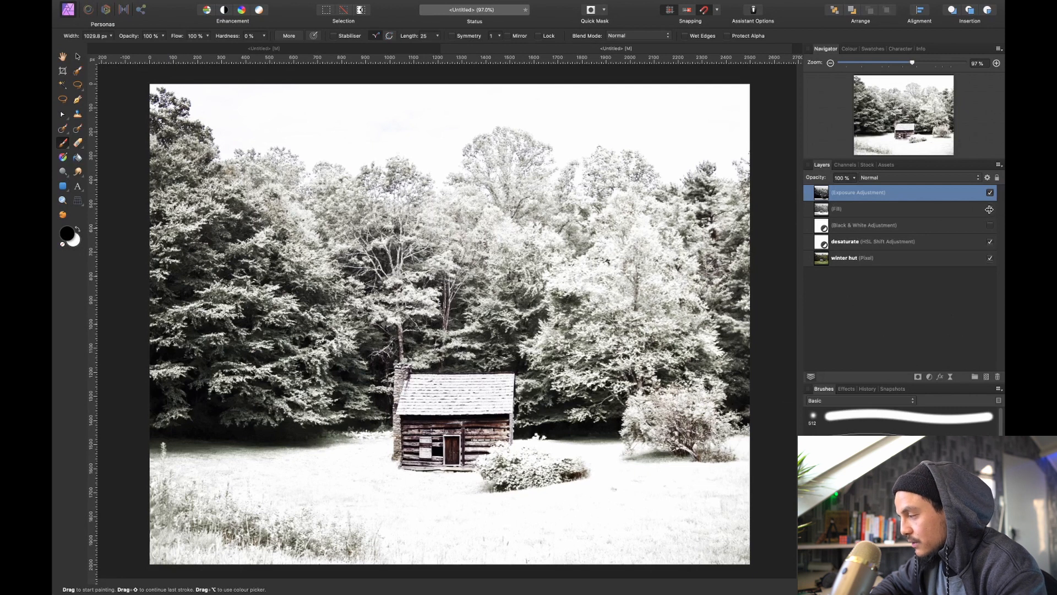
# On a new pixel layer above all others, outline the hut's roof with a straight-edged lasso selection and fill it with white
pyautogui.click(884, 322)
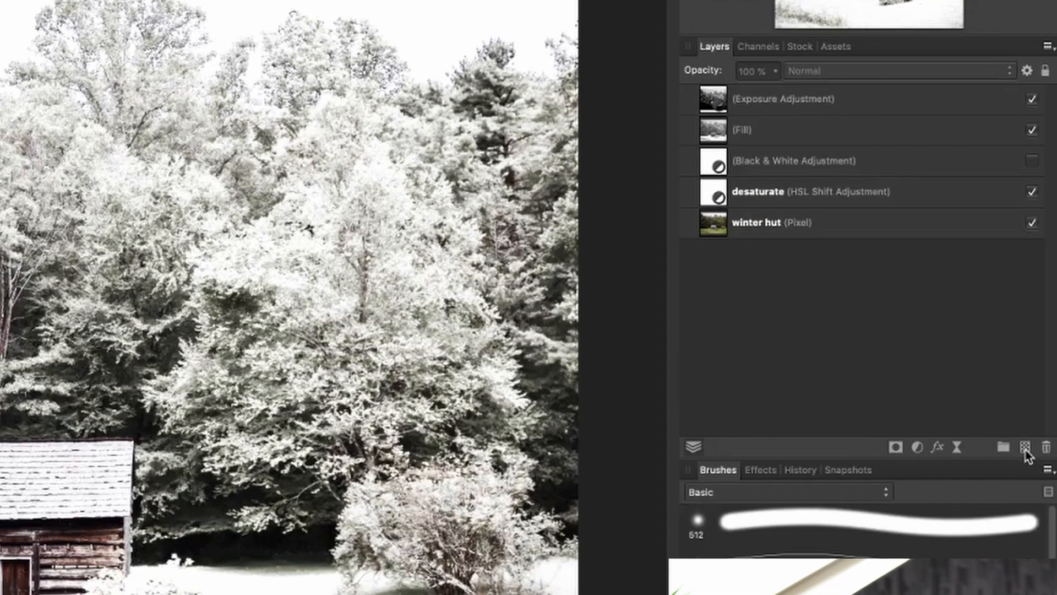
pyautogui.click(987, 377)
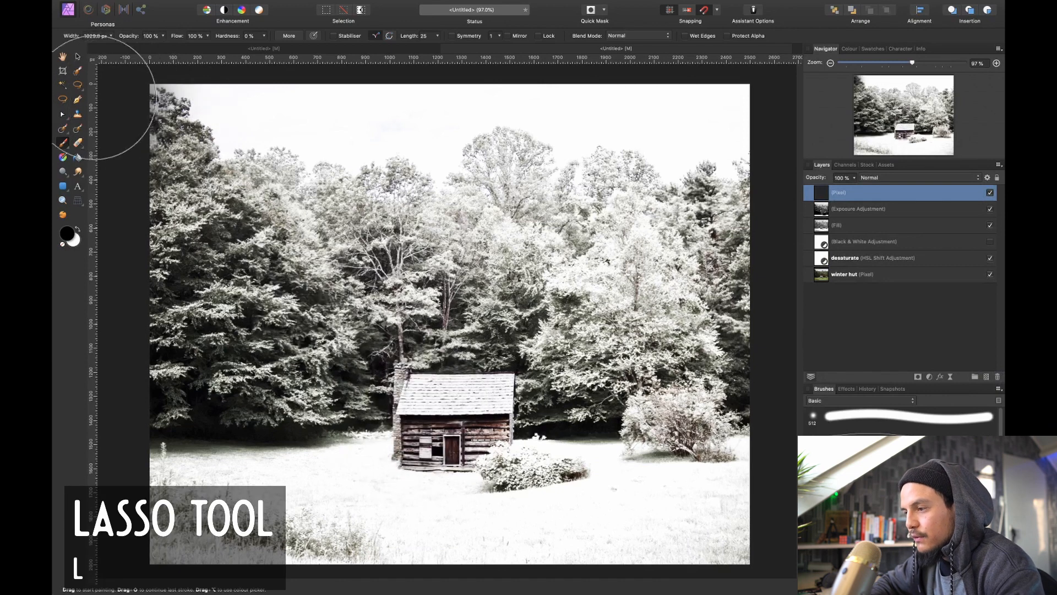
pyautogui.click(79, 87)
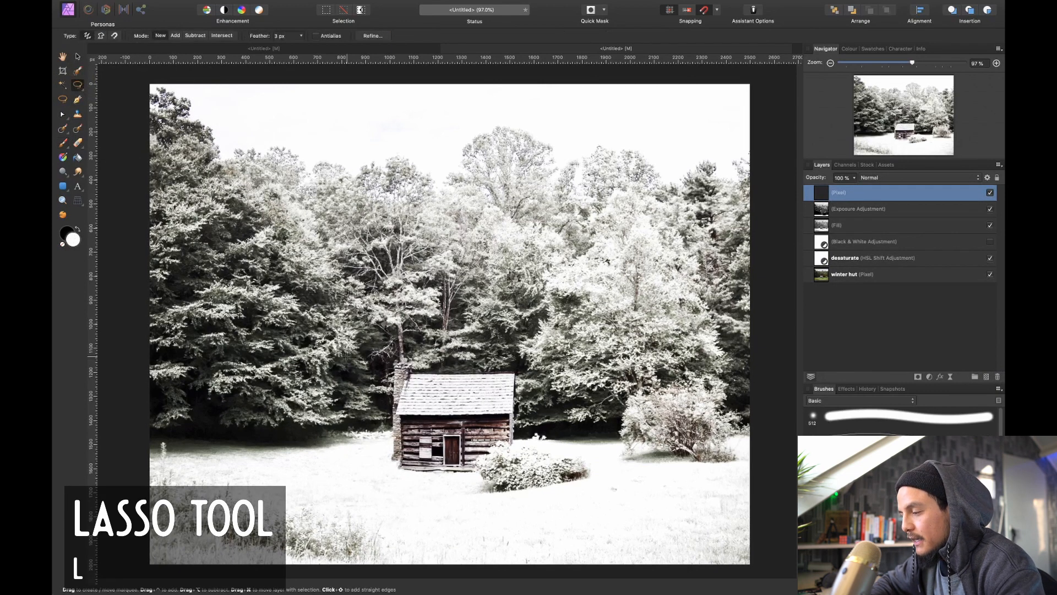
pyautogui.scroll(5, 429, 429)
pyautogui.scroll(4, 428, 428)
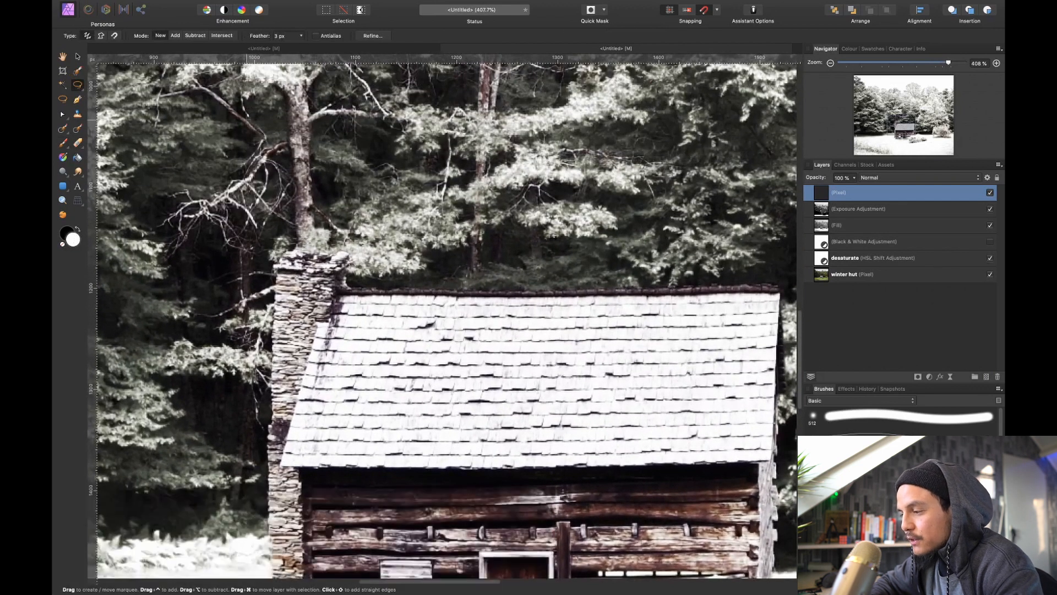
pyautogui.hscroll(4, 374, 284)
pyautogui.scroll(-2, 374, 284)
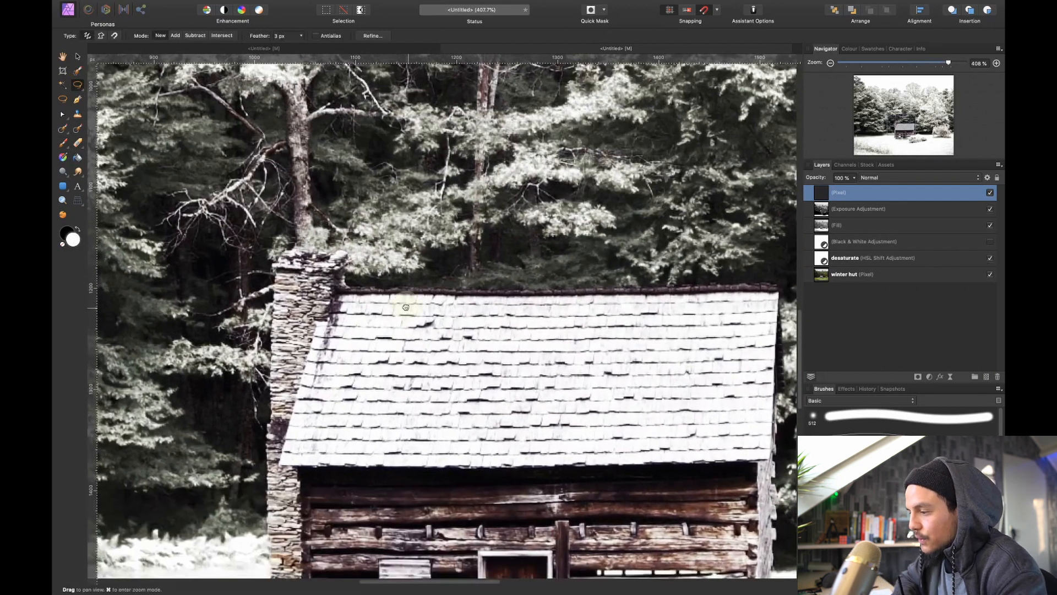
pyautogui.moveTo(373, 284); pyautogui.dragTo(359, 232)
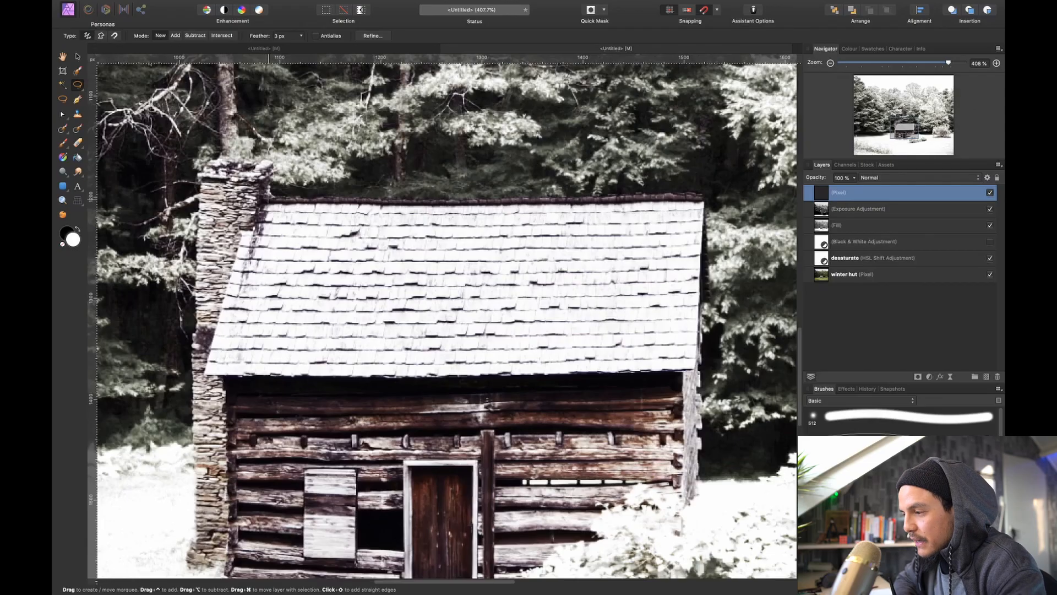
pyautogui.click(257, 197)
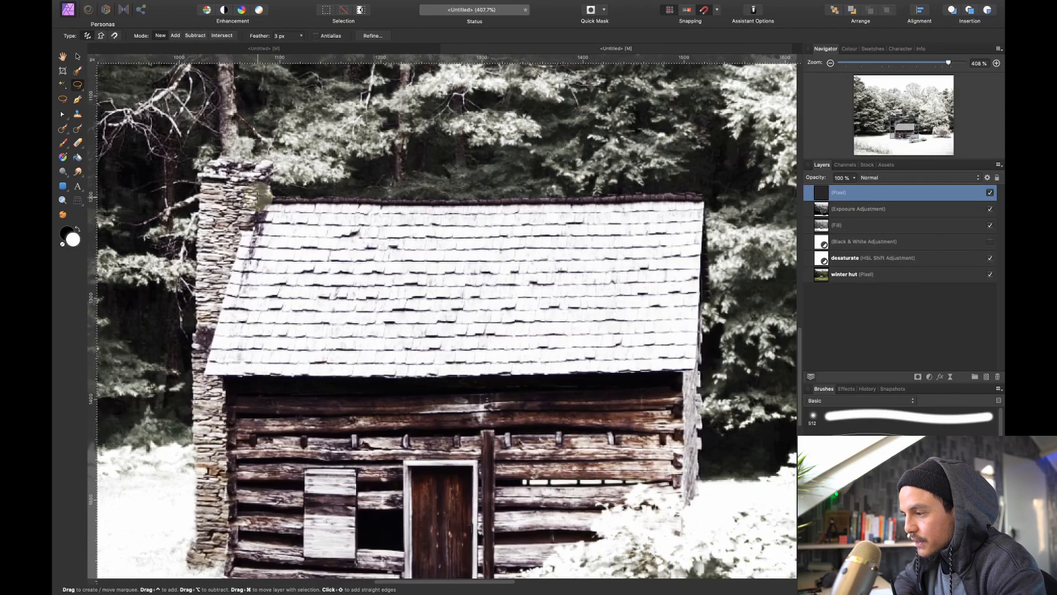
pyautogui.click(705, 194)
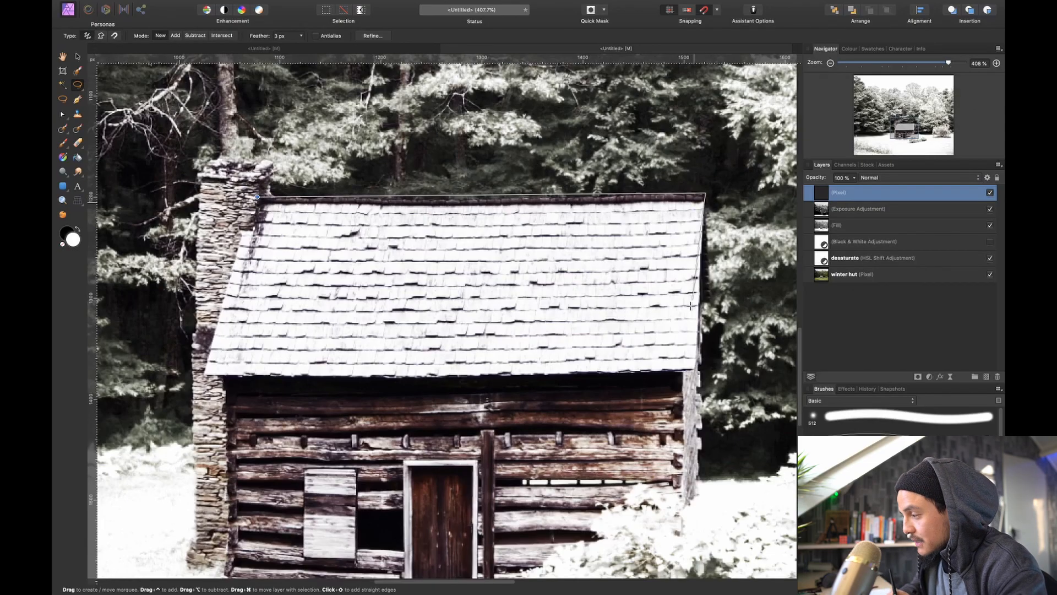
pyautogui.click(697, 371)
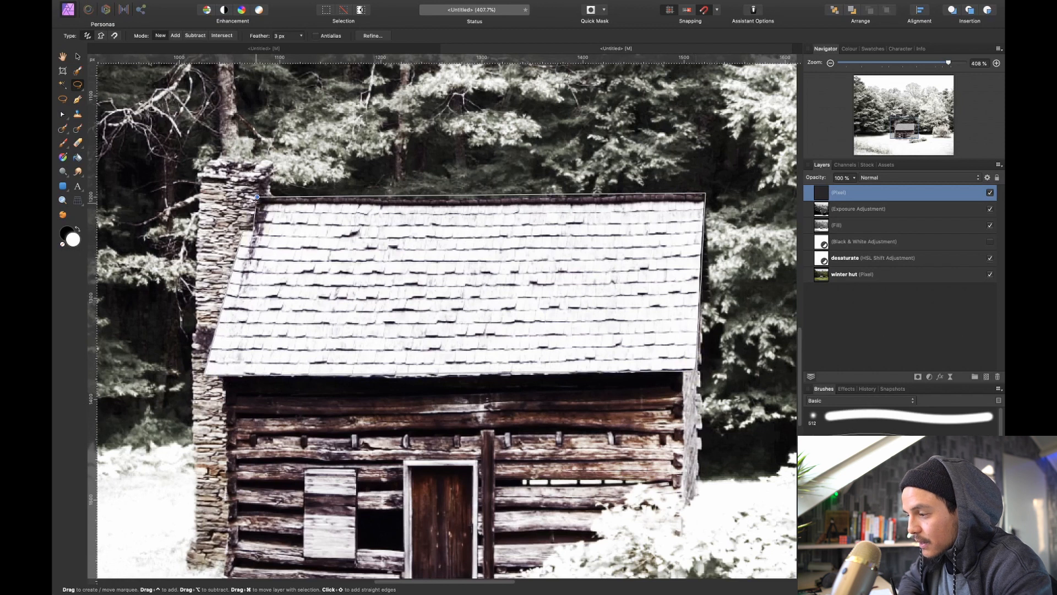
pyautogui.click(257, 196)
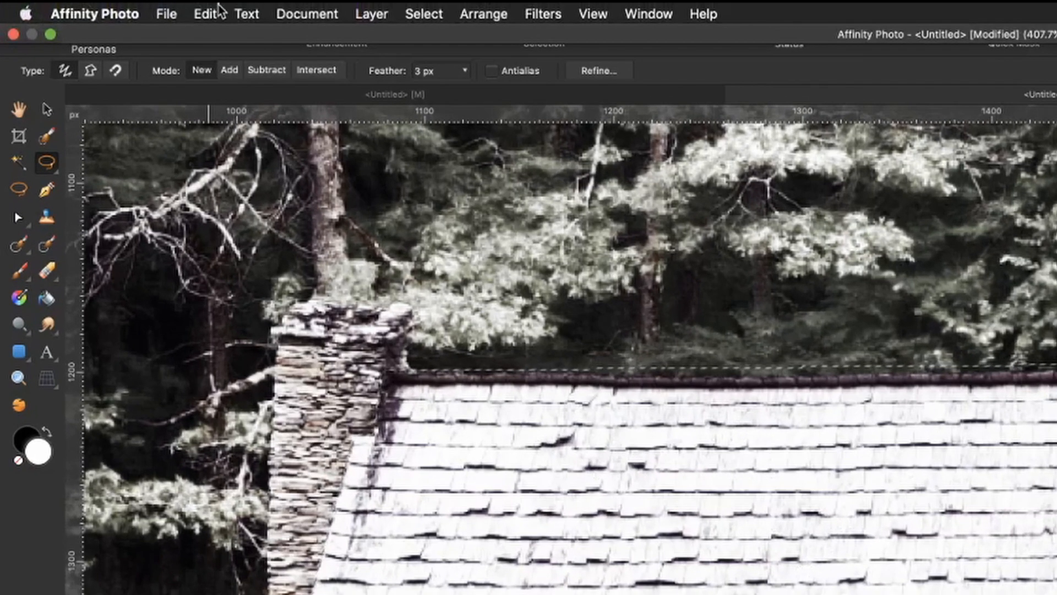
pyautogui.click(206, 14)
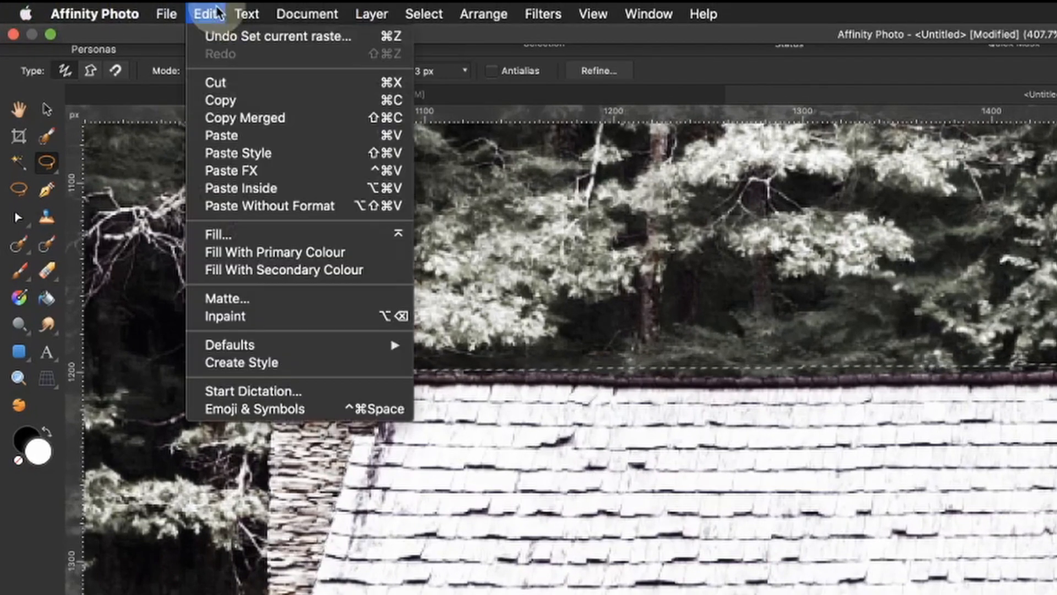
pyautogui.click(294, 254)
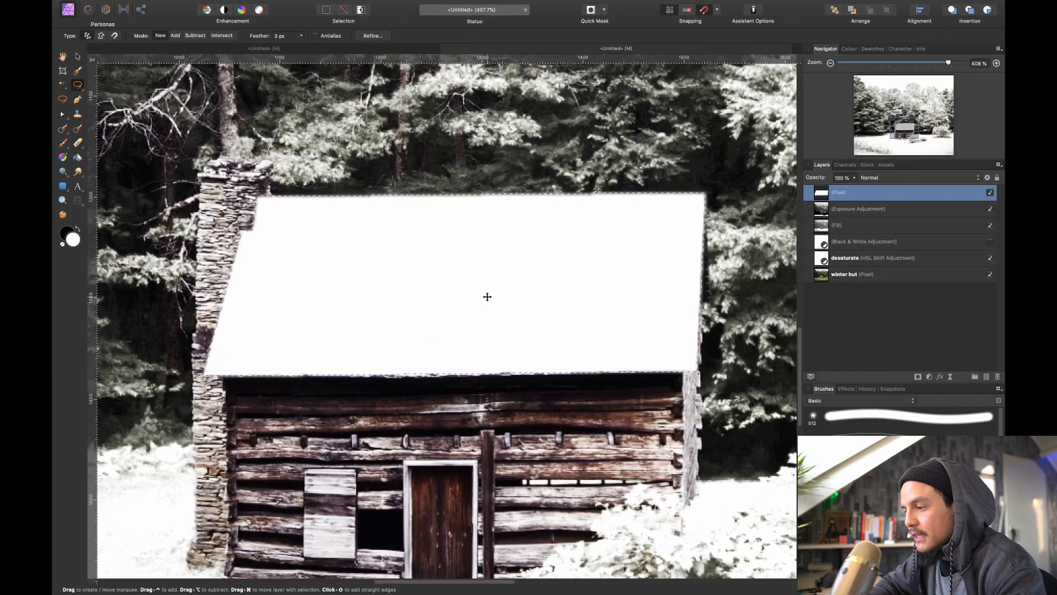
# Remove the pixel selection around the white-filled roof and check the roof against the whole image
pyautogui.press('super+d')
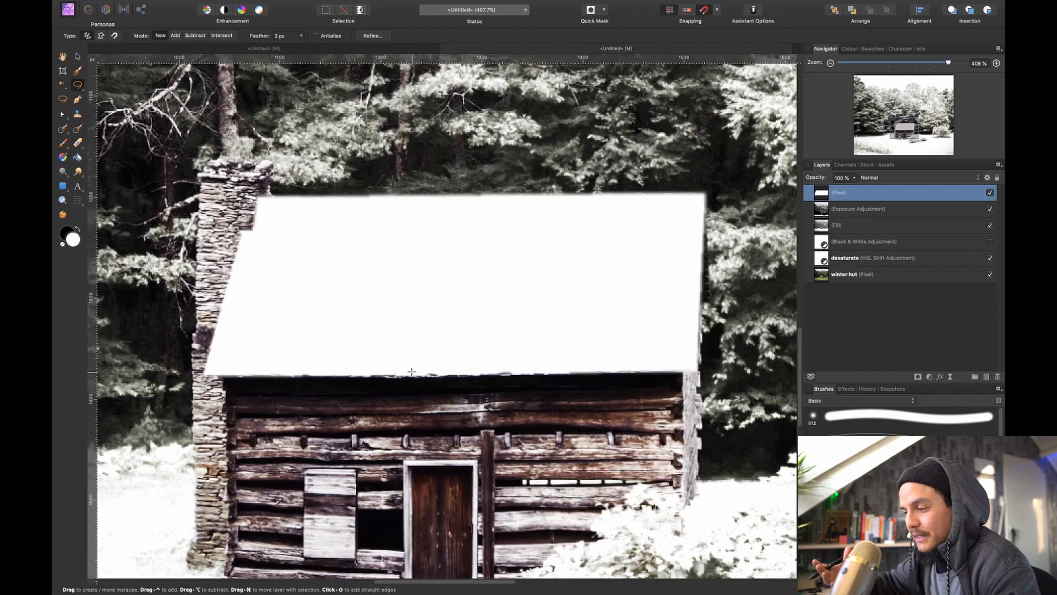
pyautogui.press('super+0')
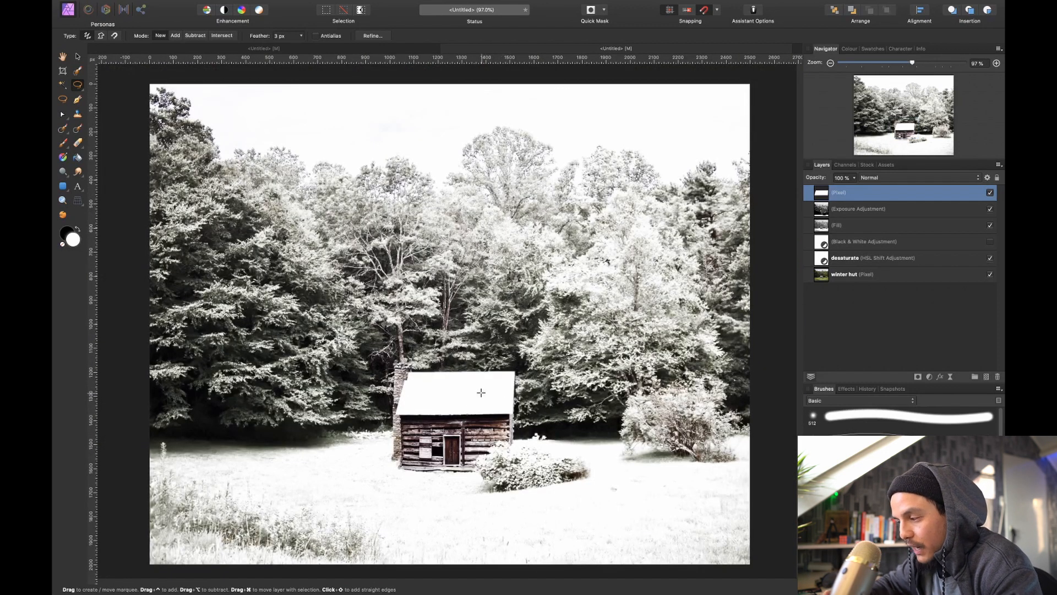
pyautogui.scroll(6, 481, 392)
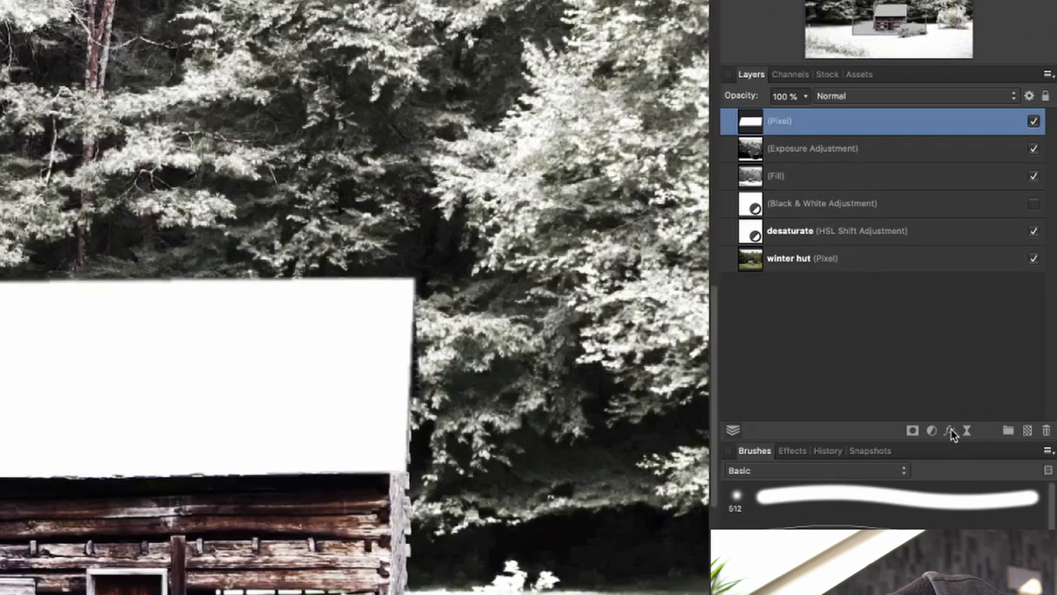
# Add a Bevel / Emboss layer effect to the white roof layer and set its type to Emboss
pyautogui.click(951, 431)
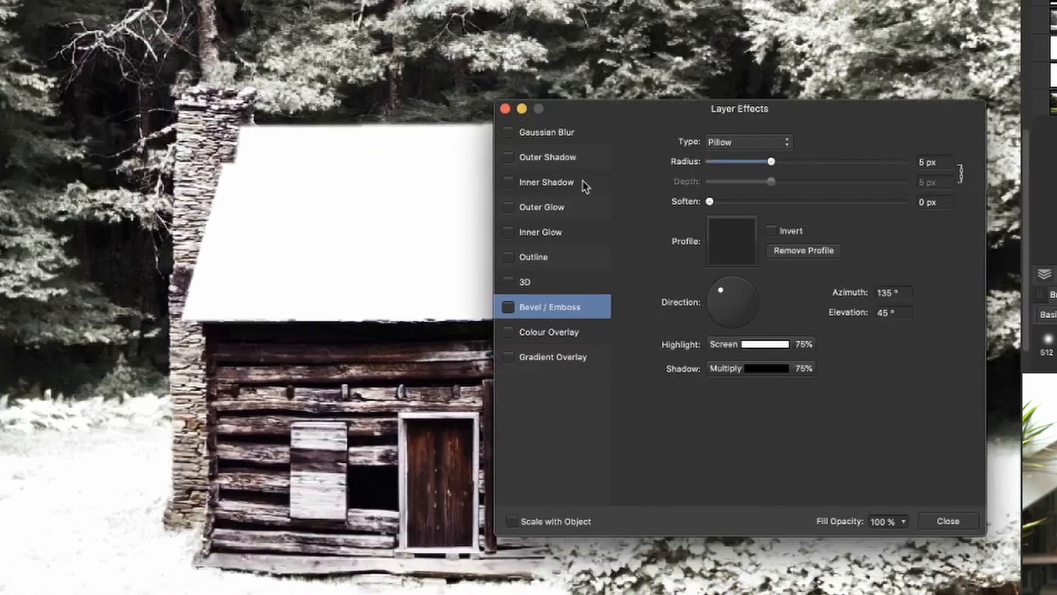
pyautogui.hscroll(2, 320, 313)
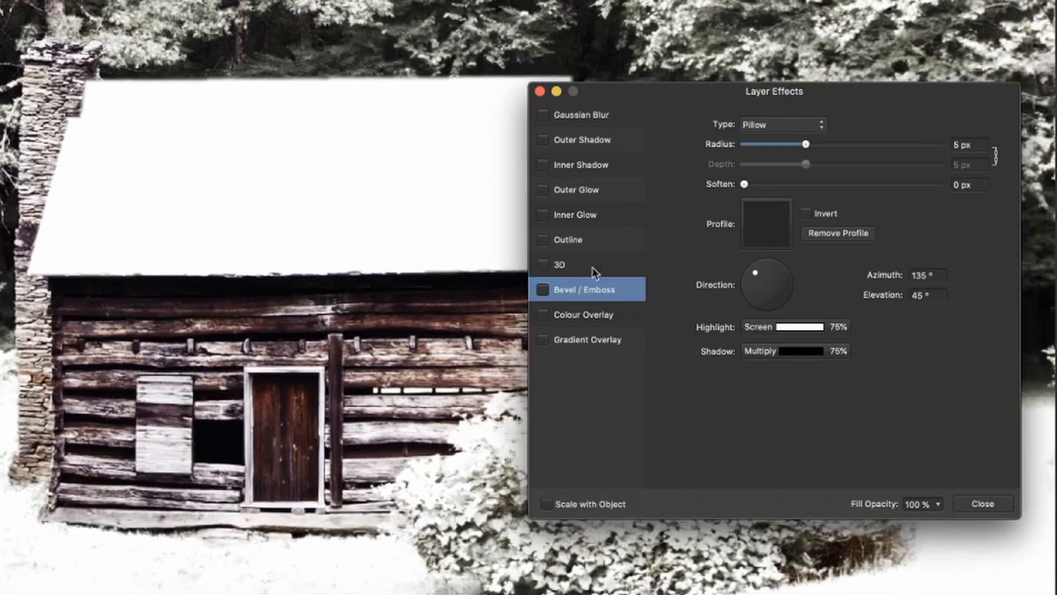
pyautogui.click(544, 290)
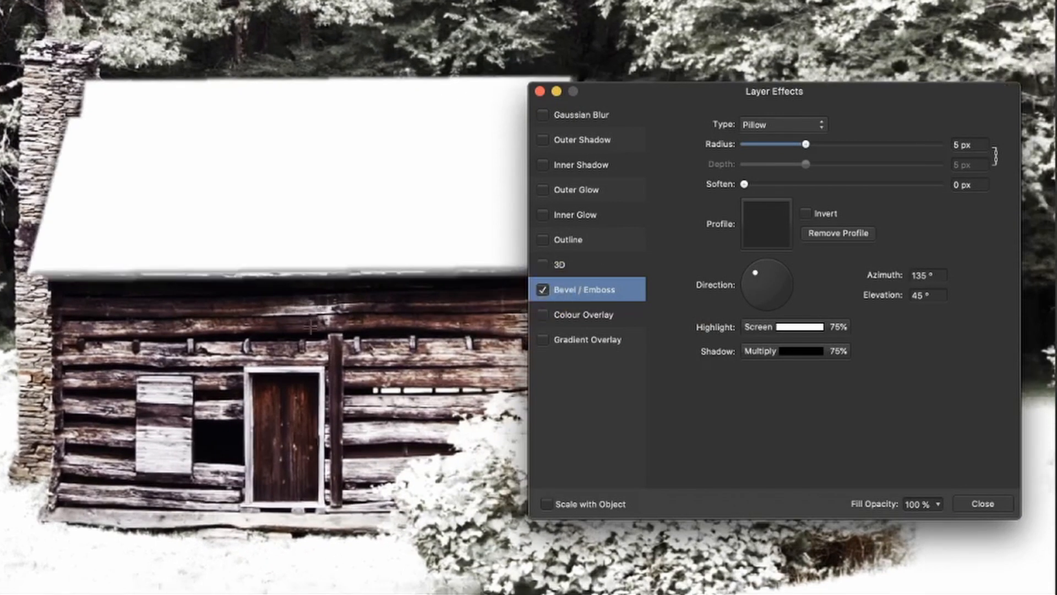
pyautogui.hscroll(4, 240, 330)
pyautogui.scroll(-3, 240, 330)
pyautogui.hscroll(-1, 149, 328)
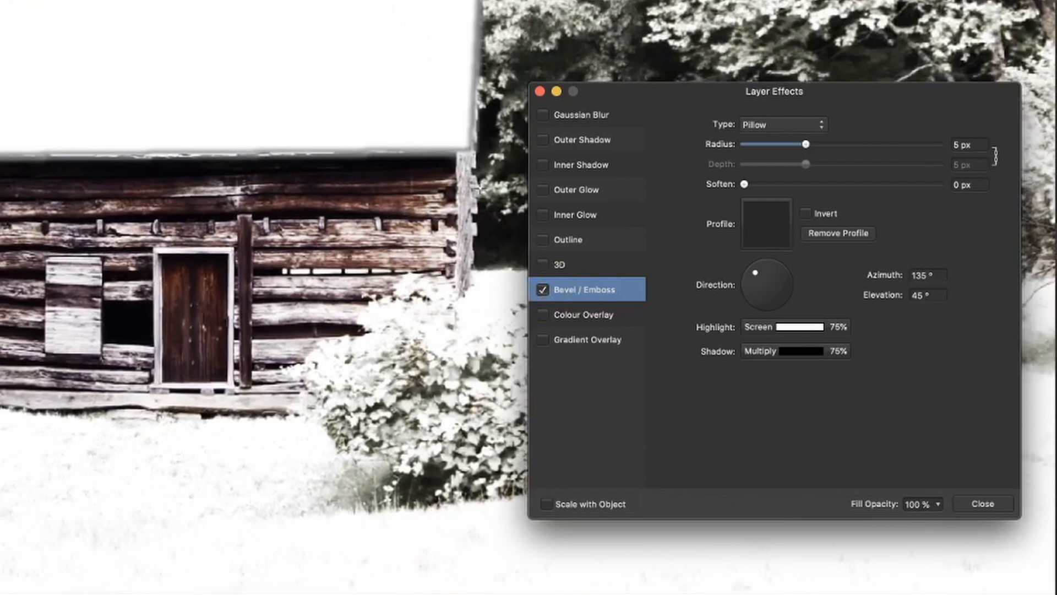
pyautogui.click(771, 125)
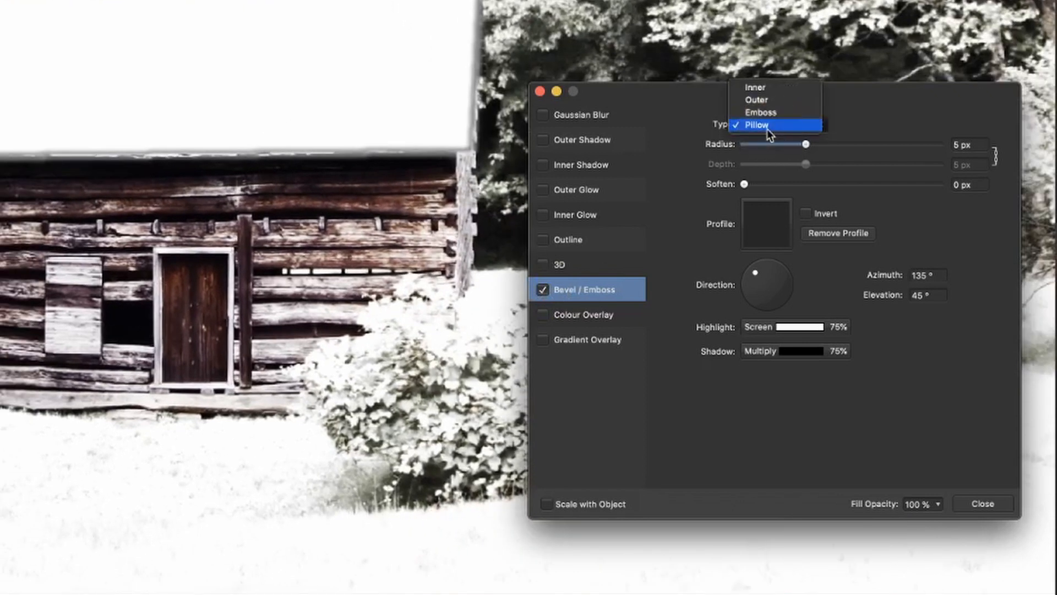
pyautogui.click(773, 115)
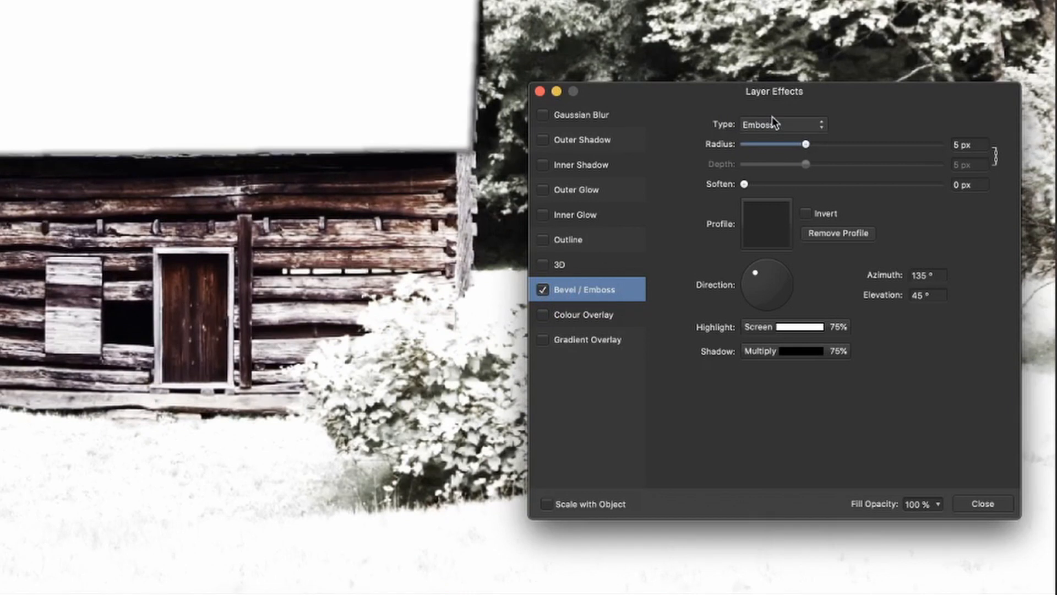
# Set the highlight opacity of the roof's Bevel / Emboss effect to 0%
pyautogui.hscroll(-1, 509, 169)
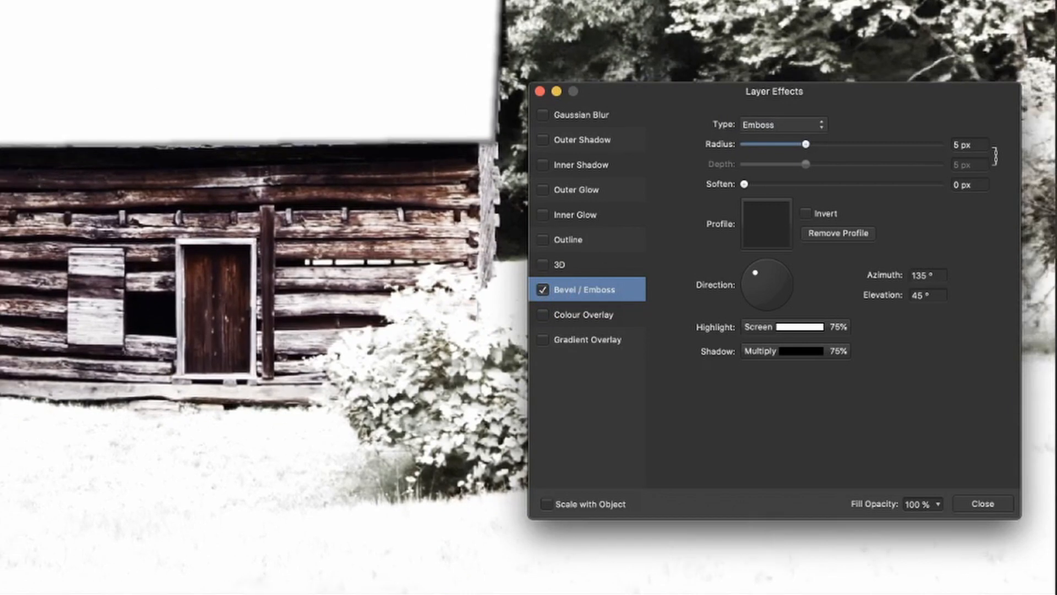
pyautogui.scroll(3, 509, 170)
pyautogui.hscroll(1, 441, 221)
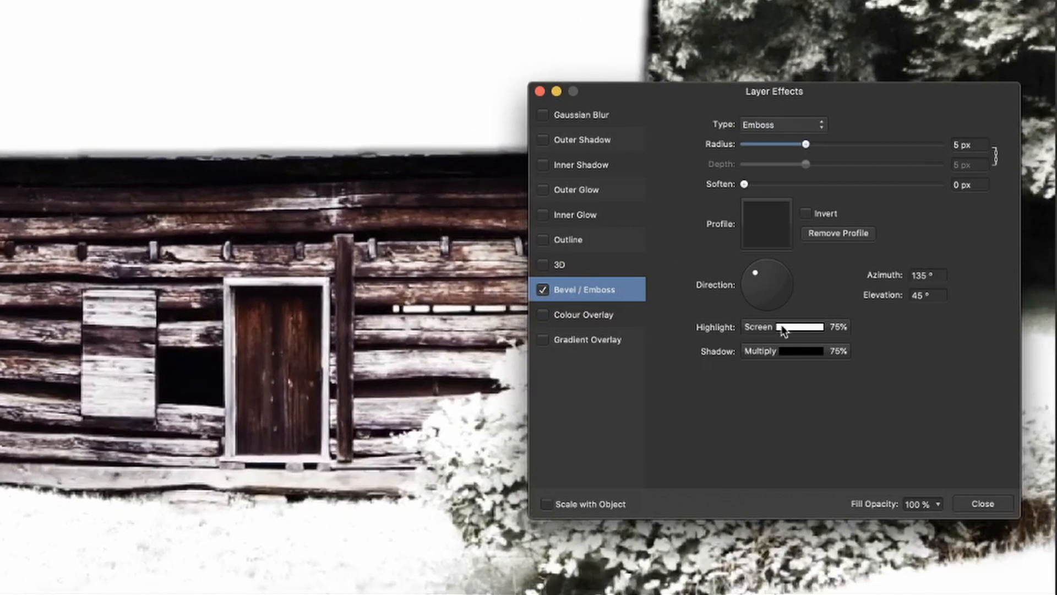
pyautogui.click(759, 326)
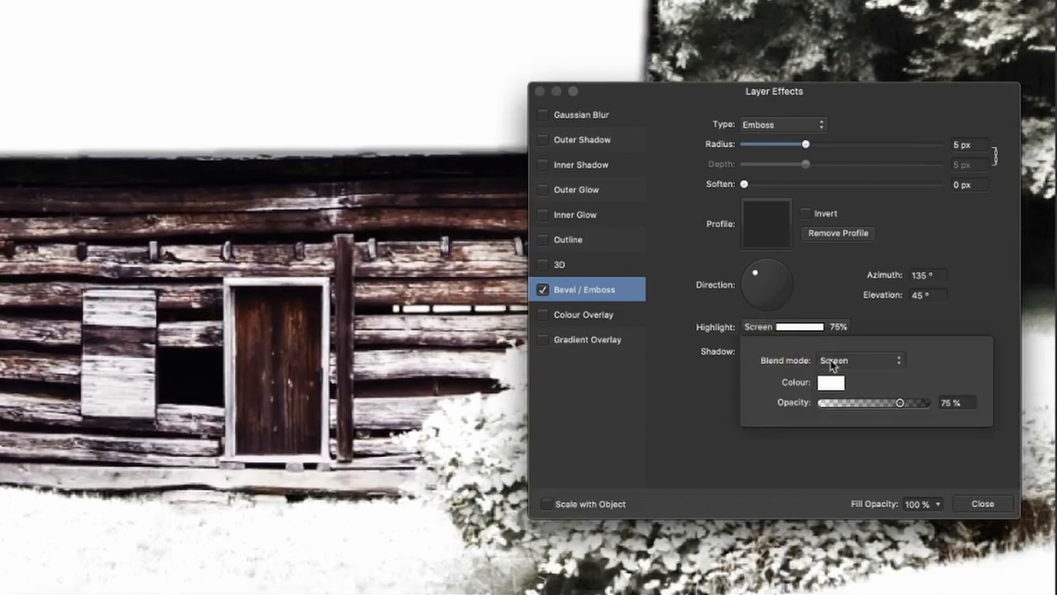
pyautogui.click(841, 301)
pyautogui.scroll(6, 159, 198)
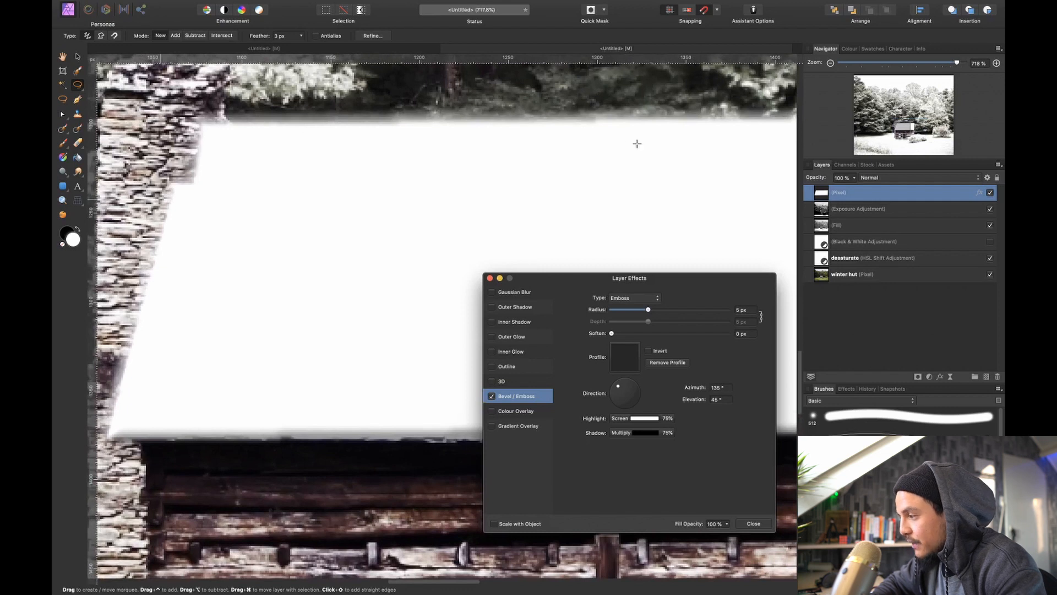
pyautogui.click(647, 417)
pyautogui.moveTo(714, 467); pyautogui.dragTo(566, 474)
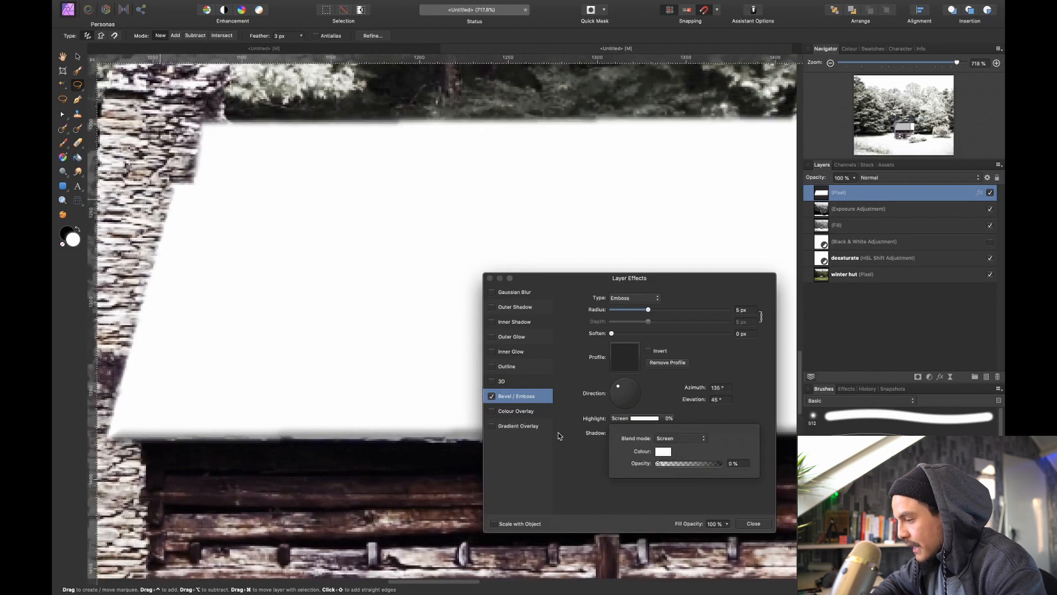
pyautogui.click(604, 467)
pyautogui.hscroll(1, 412, 349)
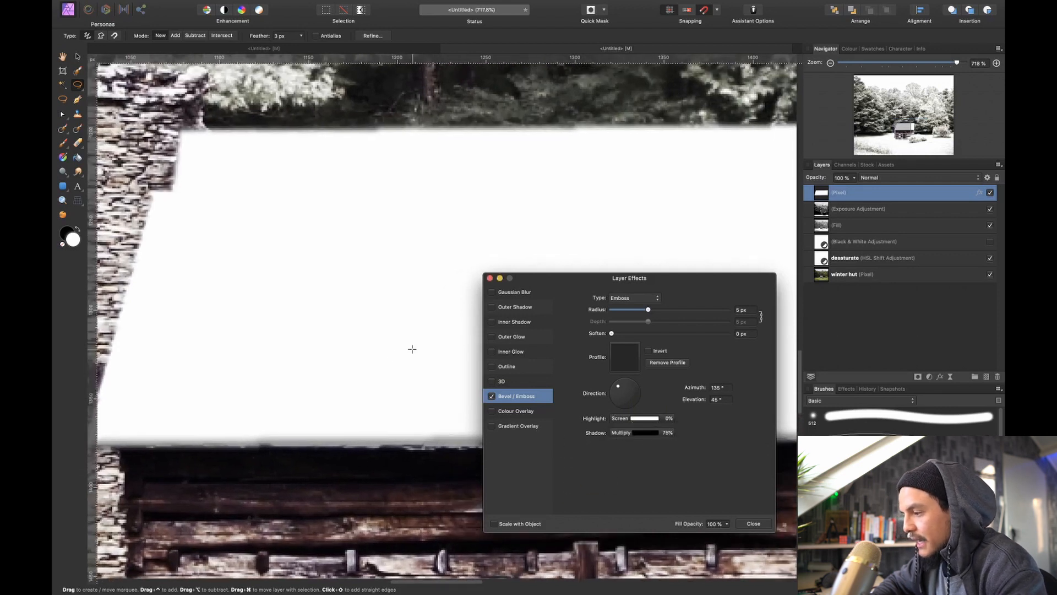
# Set the emboss direction to about 94.2° azimuth and 33.3° elevation, and its radius to about 9.4 px
pyautogui.scroll(-2, 413, 349)
pyautogui.scroll(-2, 412, 349)
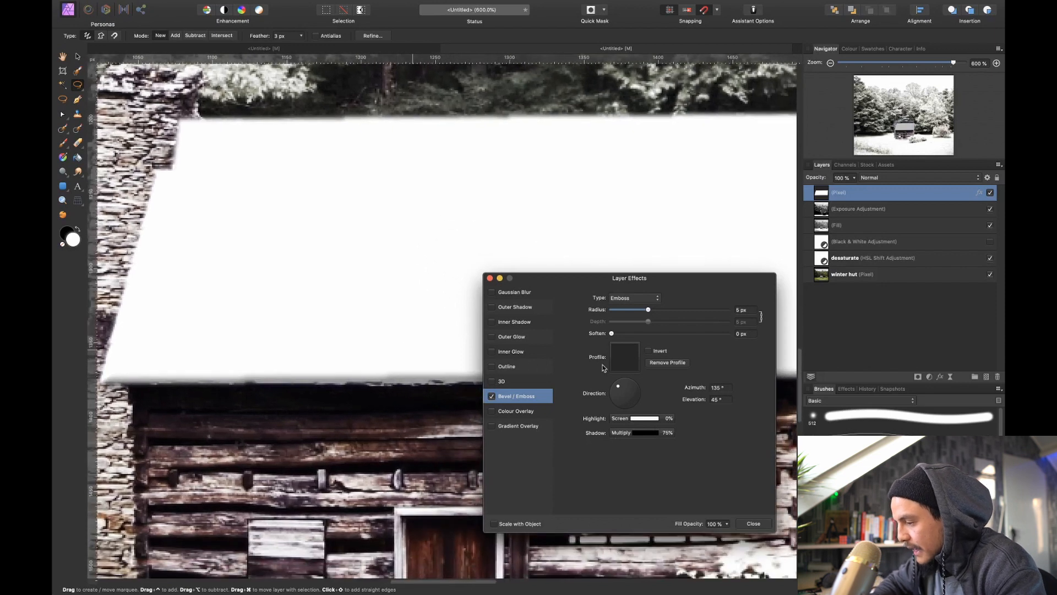
pyautogui.scroll(-3, 346, 338)
pyautogui.scroll(2, 346, 338)
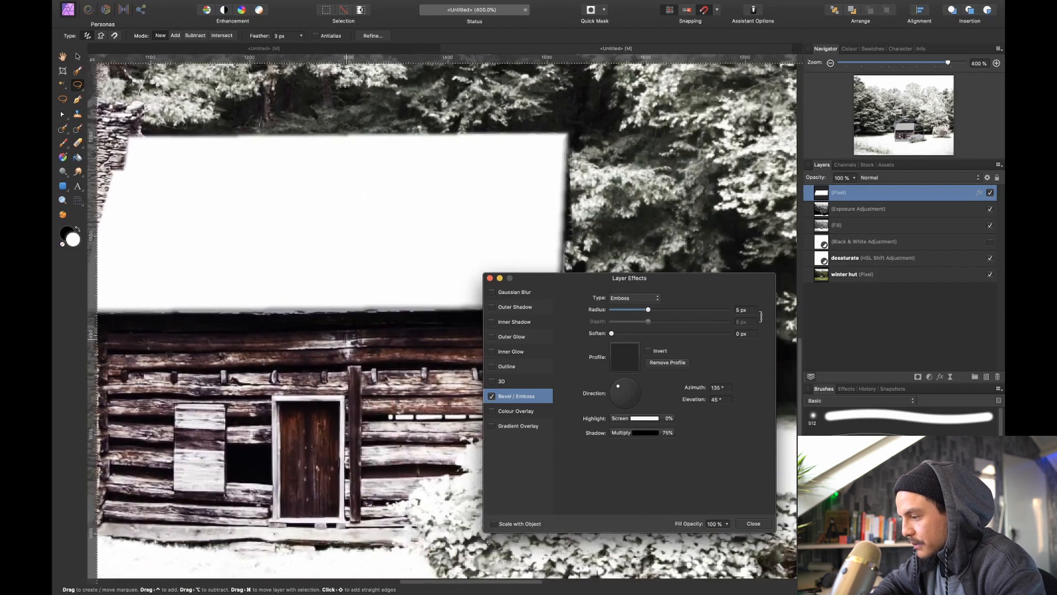
pyautogui.scroll(-3, 345, 338)
pyautogui.scroll(1, 345, 338)
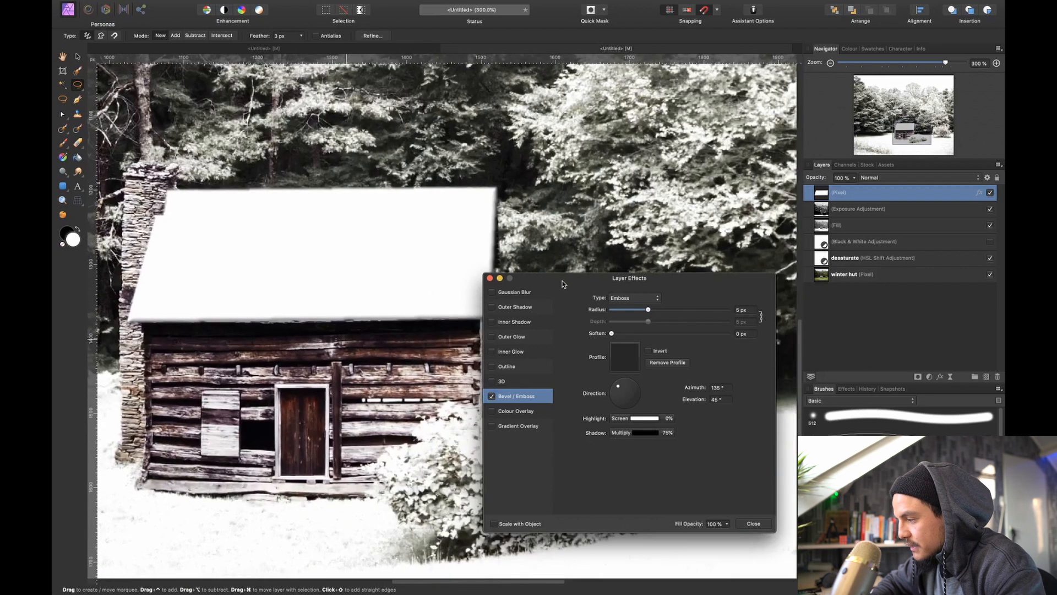
pyautogui.moveTo(562, 283); pyautogui.dragTo(661, 265)
pyautogui.hscroll(-1, 493, 281)
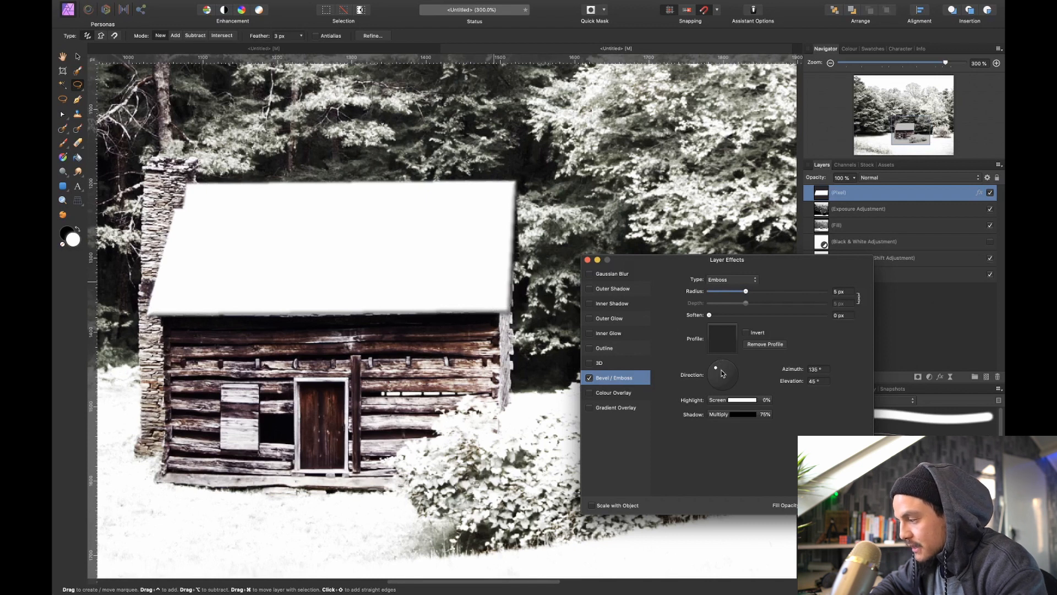
pyautogui.moveTo(719, 363); pyautogui.dragTo(722, 365)
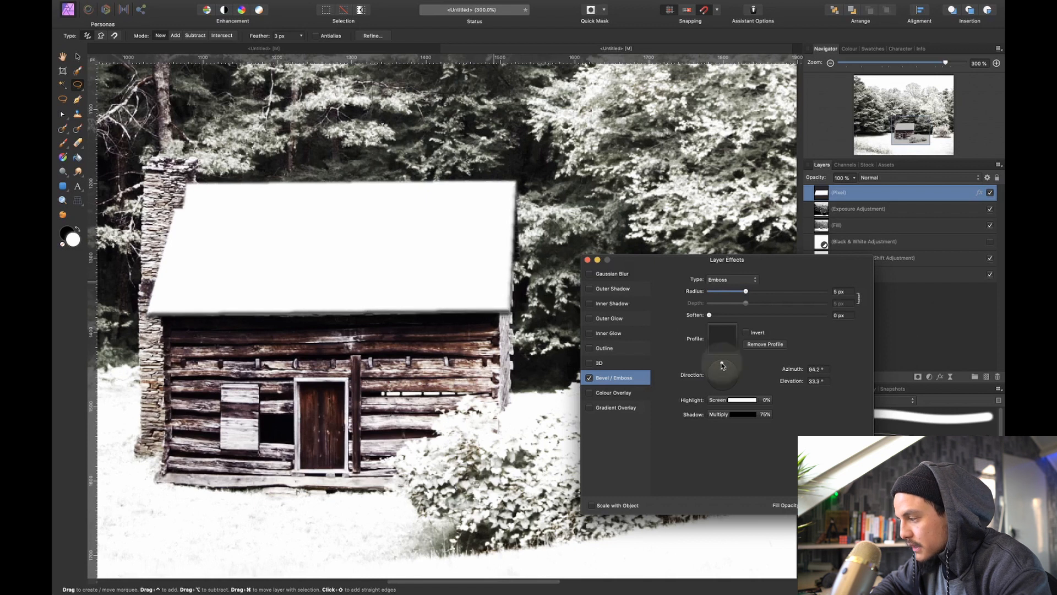
pyautogui.moveTo(747, 292); pyautogui.dragTo(758, 296)
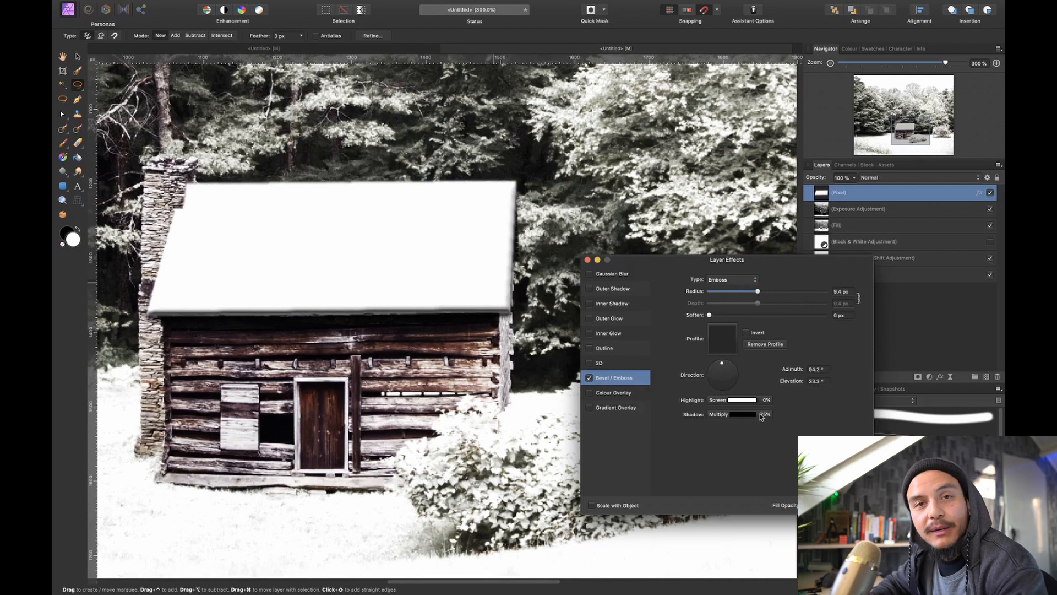
# Lower the emboss shadow opacity to about 18% and close the layer effects
pyautogui.click(752, 414)
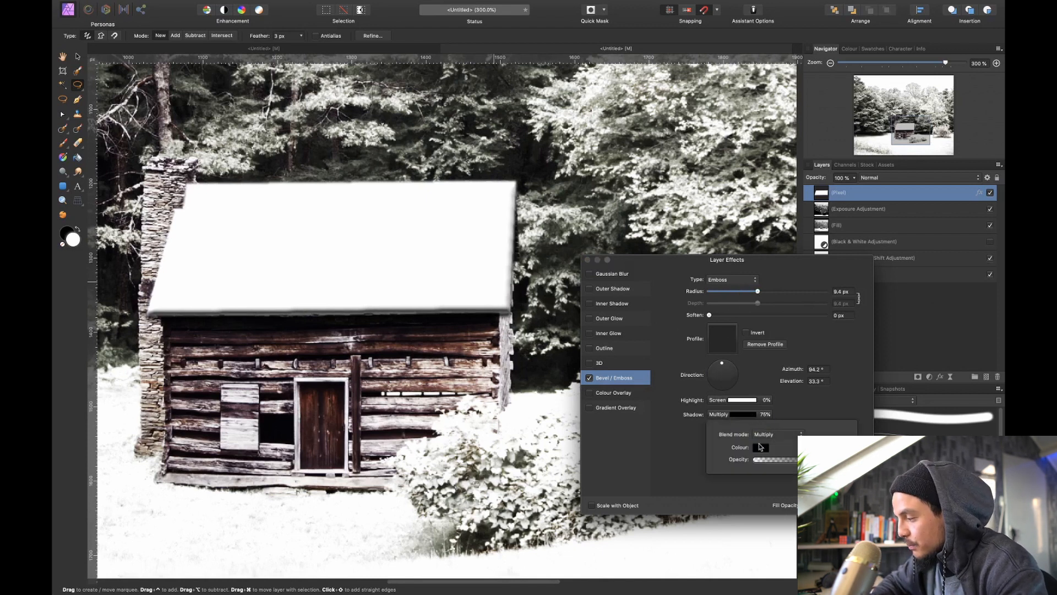
pyautogui.moveTo(812, 459); pyautogui.dragTo(769, 468)
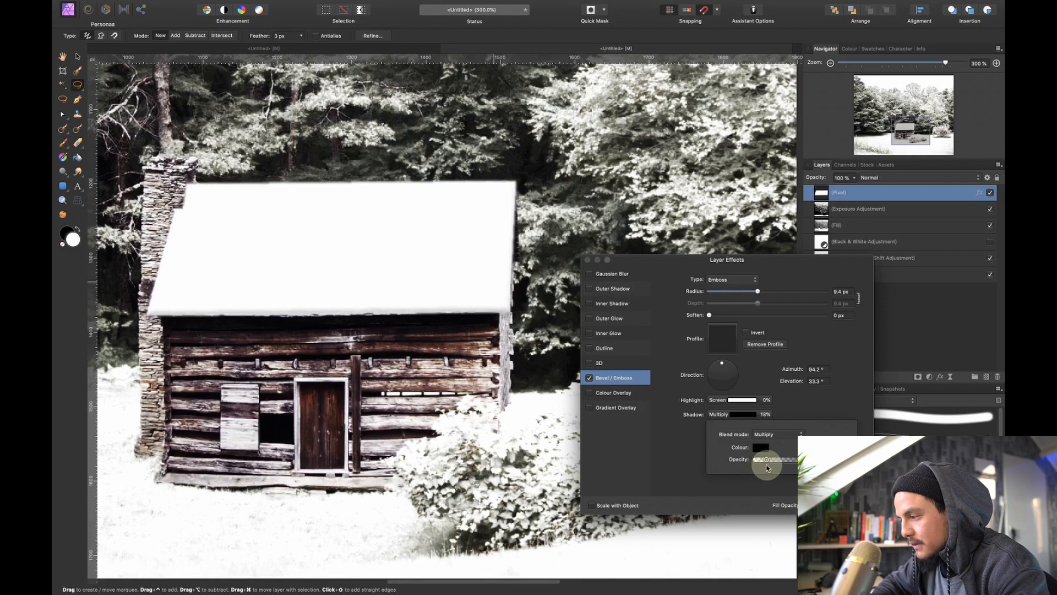
pyautogui.click(588, 259)
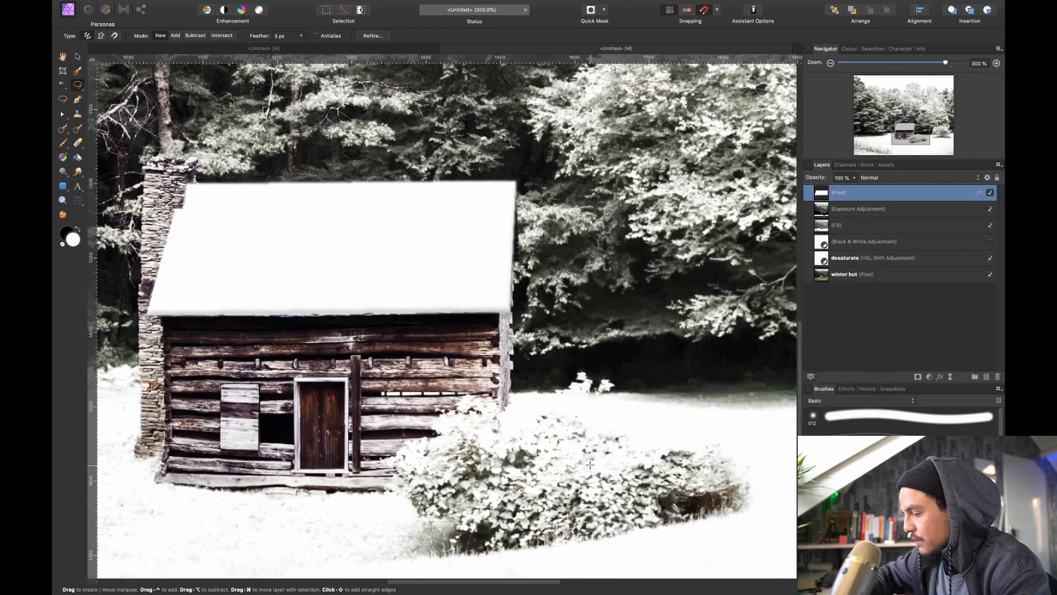
# Compare the hut's roof without and with the Bevel / Emboss effect, keep it enabled, and deselect the layer
pyautogui.press('super+0')
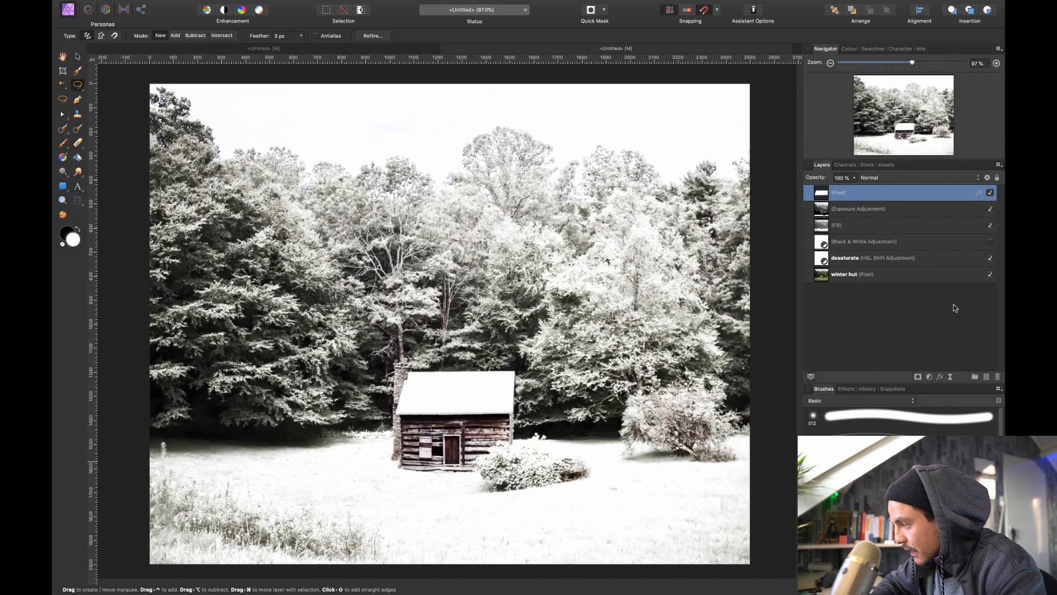
pyautogui.click(979, 193)
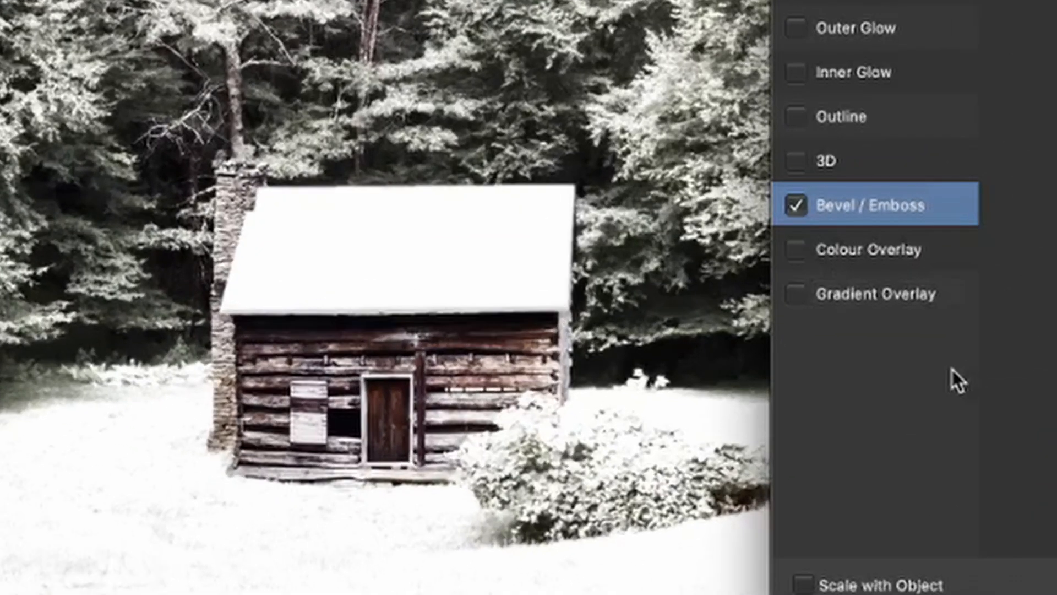
pyautogui.click(796, 206)
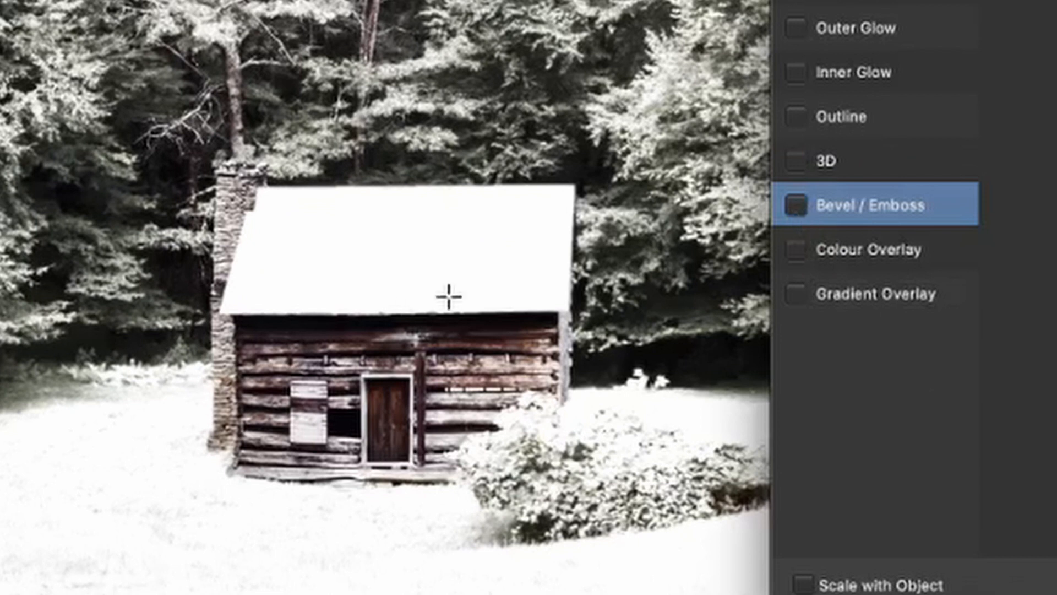
pyautogui.click(796, 204)
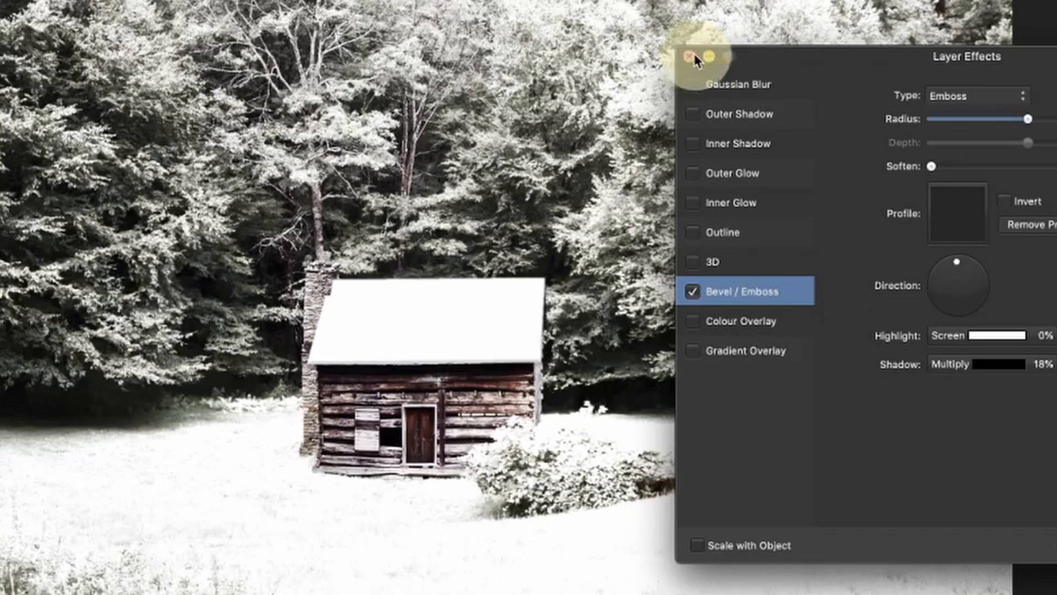
pyautogui.click(695, 58)
pyautogui.click(866, 333)
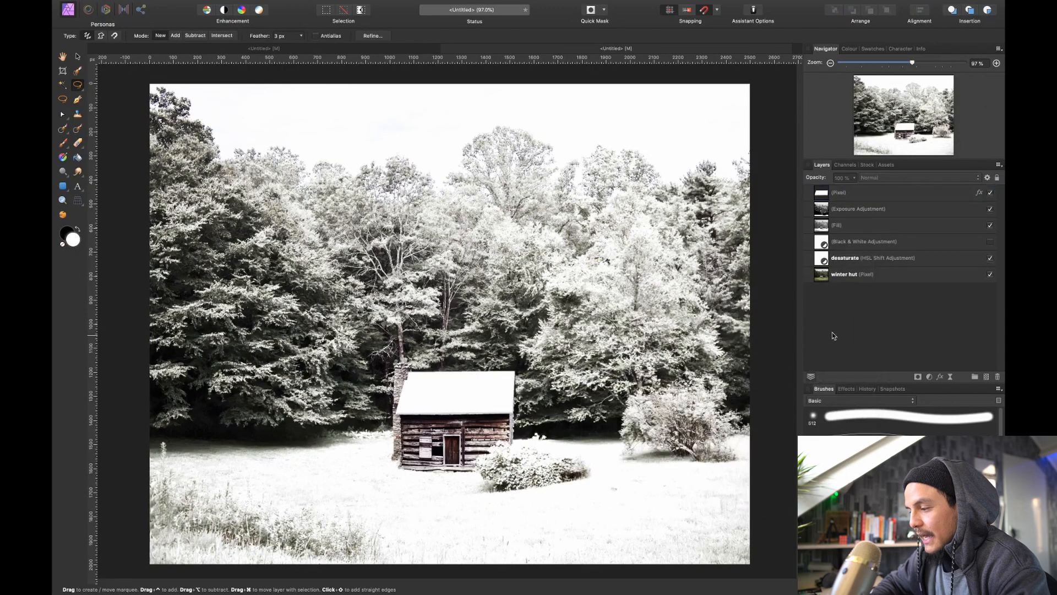
# Switch to the browser, copy the crystal snow texture image from the "snow texture" results, and return to the hut image in Affinity Photo
pyautogui.scroll(5, 431, 363)
pyautogui.scroll(-2, 464, 349)
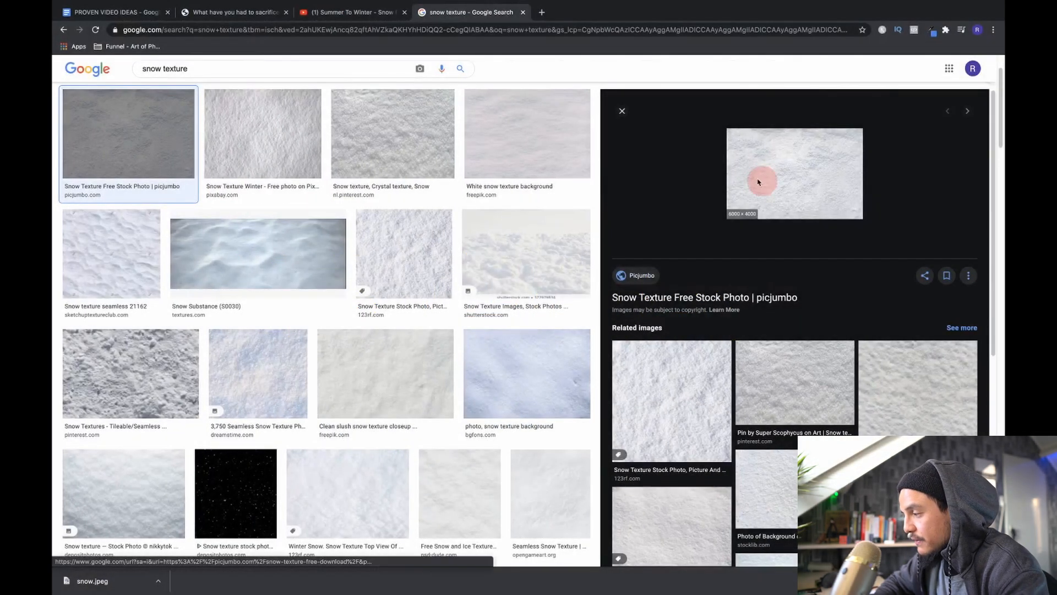
pyautogui.rightClick(763, 185)
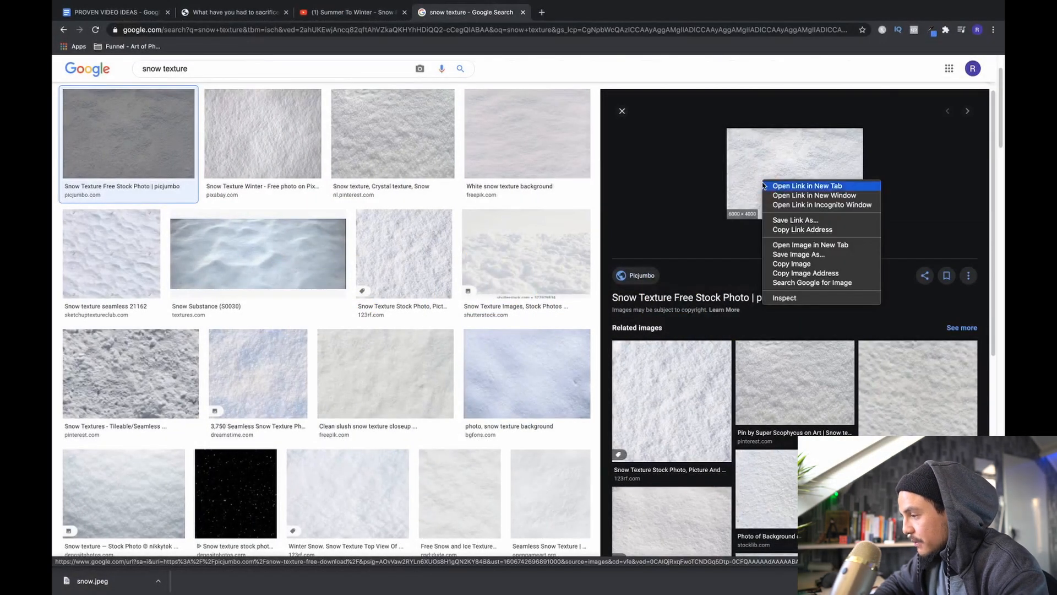
pyautogui.click(413, 137)
pyautogui.click(394, 146)
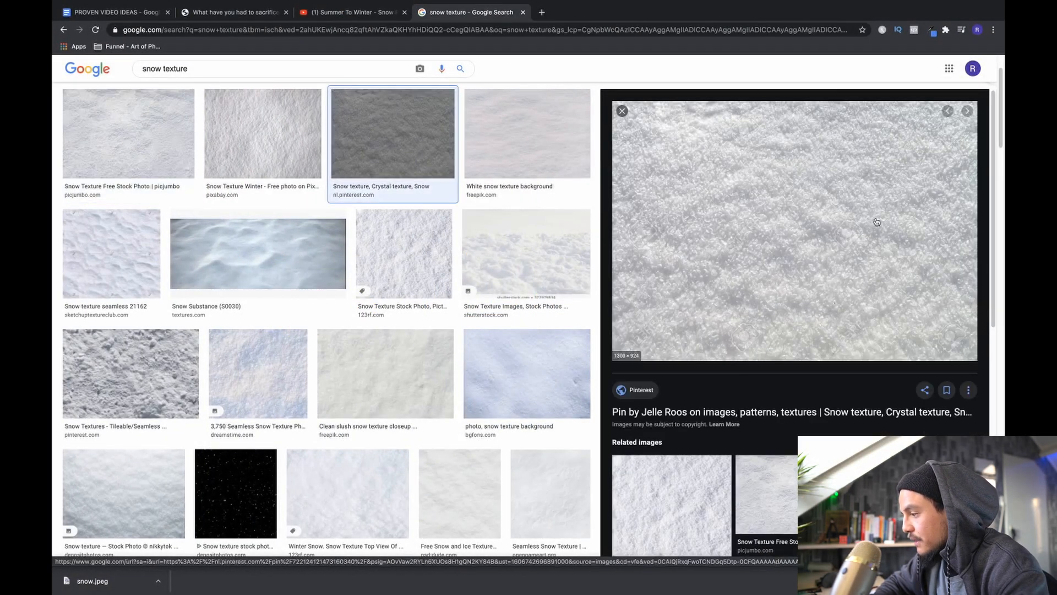
pyautogui.rightClick(837, 217)
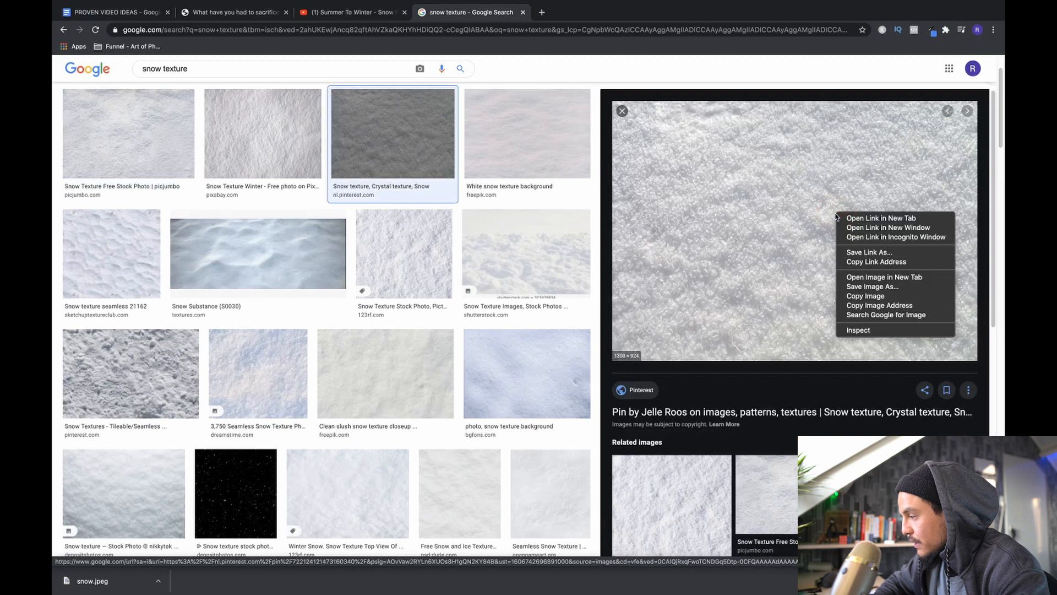
pyautogui.click(883, 300)
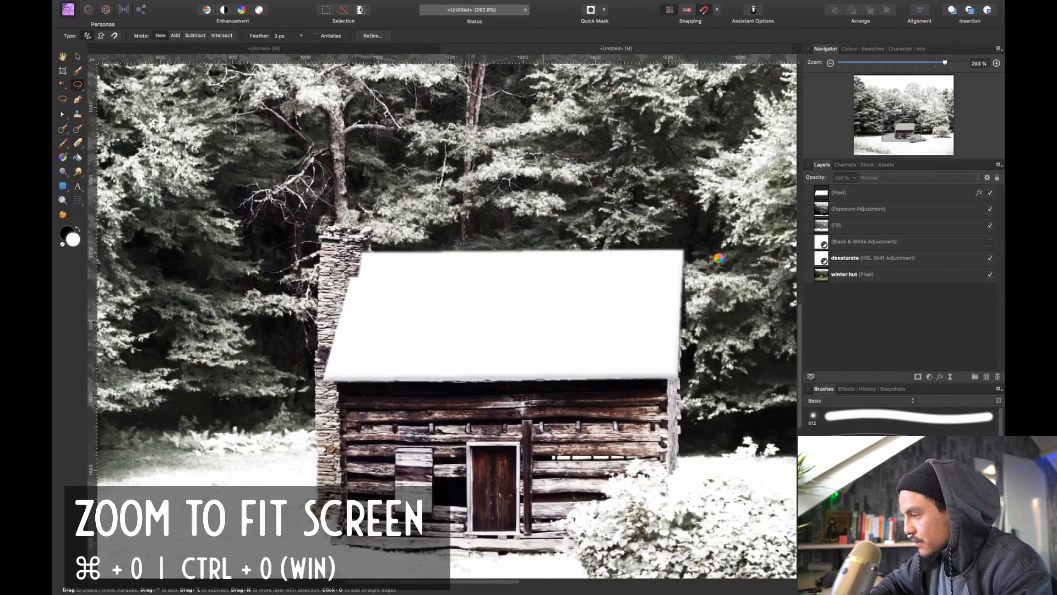
pyautogui.press('super+0')
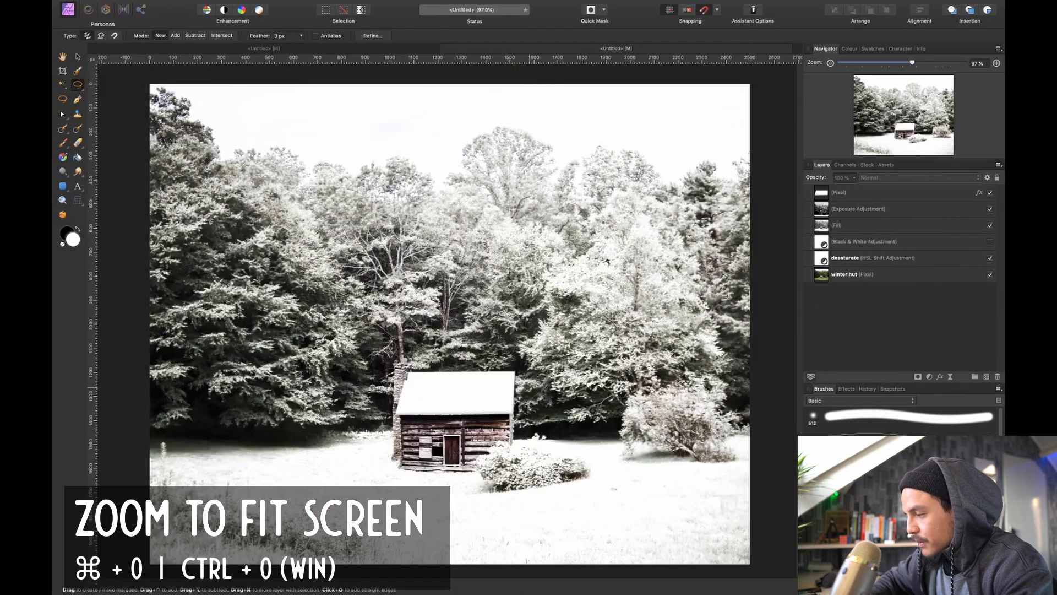
# Paste the snow texture image, then squash and move it so it just covers the hut's roof
pyautogui.press('super+v')
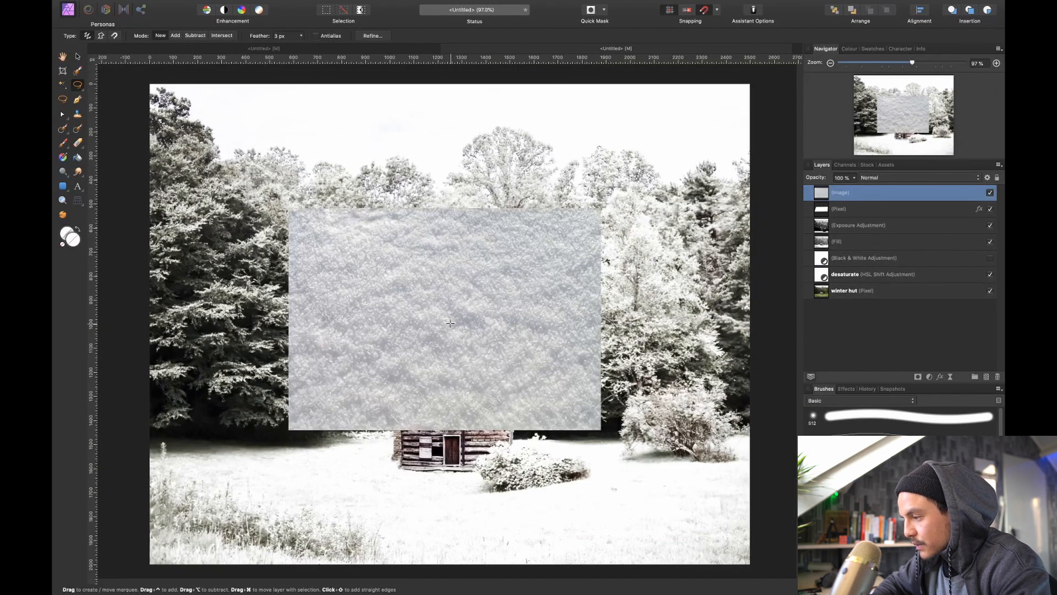
pyautogui.press('v')
pyautogui.moveTo(446, 210); pyautogui.dragTo(448, 342)
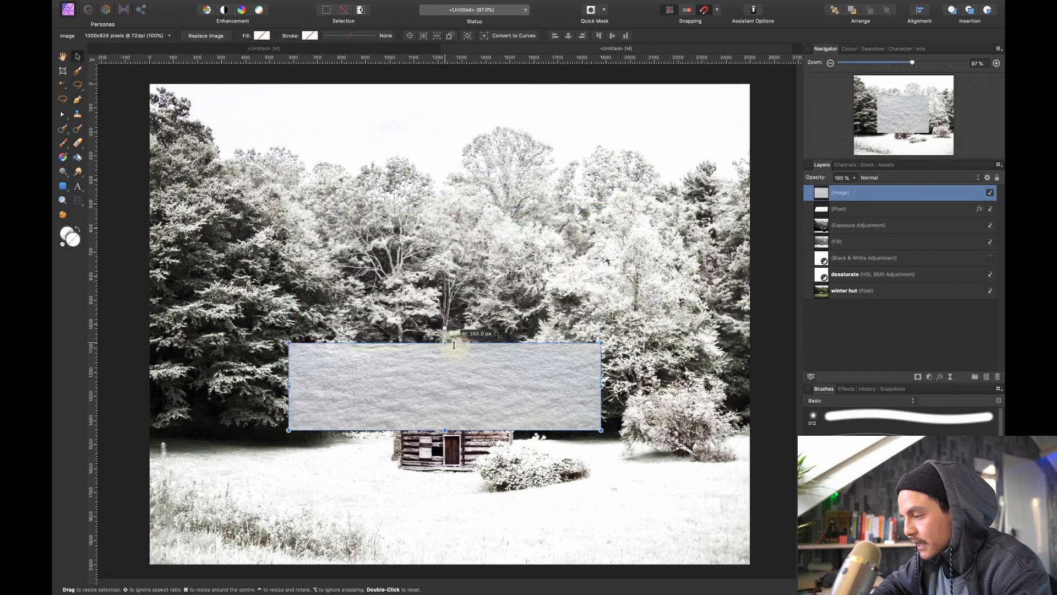
pyautogui.moveTo(439, 405); pyautogui.dragTo(501, 428)
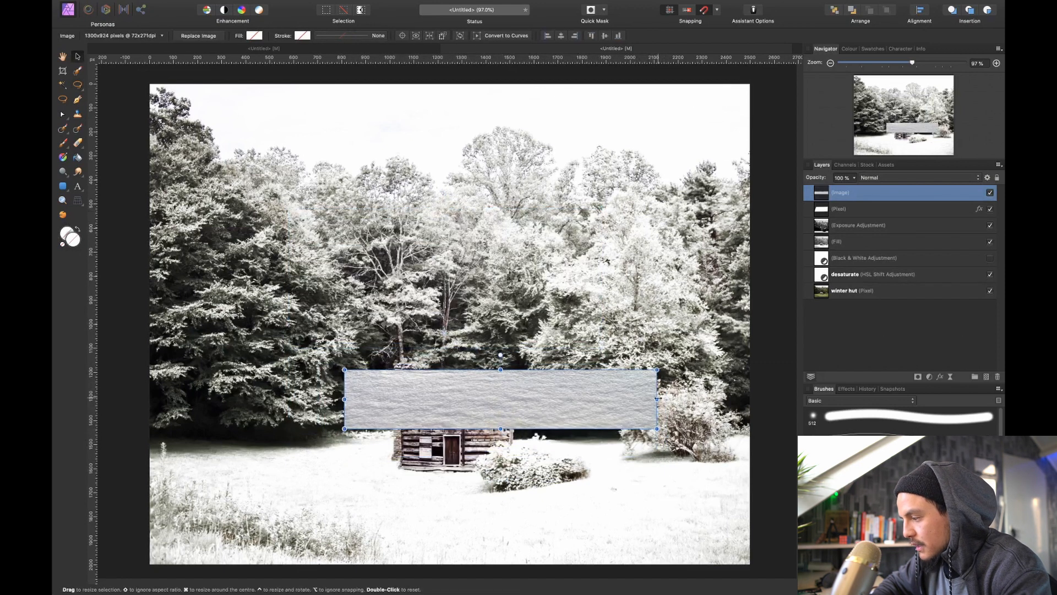
pyautogui.moveTo(657, 399); pyautogui.dragTo(533, 398)
pyautogui.moveTo(347, 397); pyautogui.dragTo(386, 398)
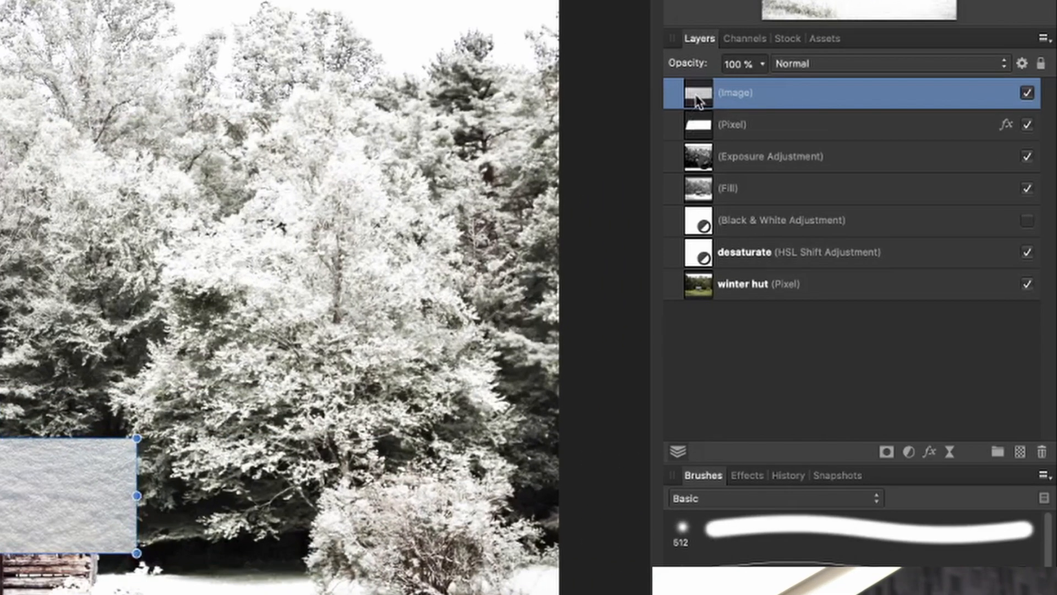
# Nest the texture image inside the roof's pixel layer and rename that pixel layer "snow roof"
pyautogui.moveTo(820, 193); pyautogui.dragTo(851, 210)
pyautogui.moveTo(756, 128); pyautogui.dragTo(754, 125)
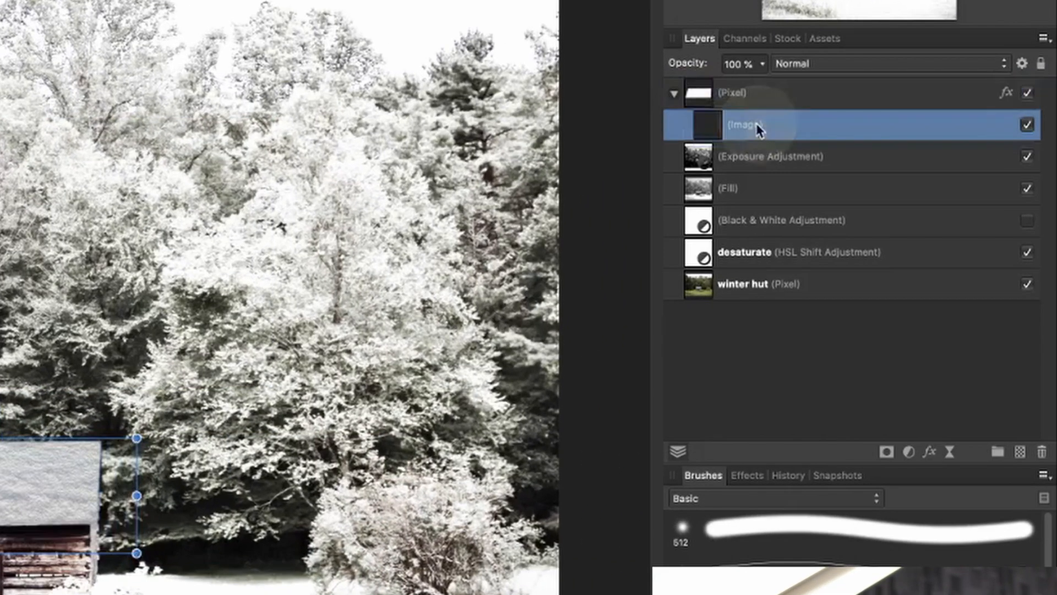
pyautogui.doubleClick(732, 94)
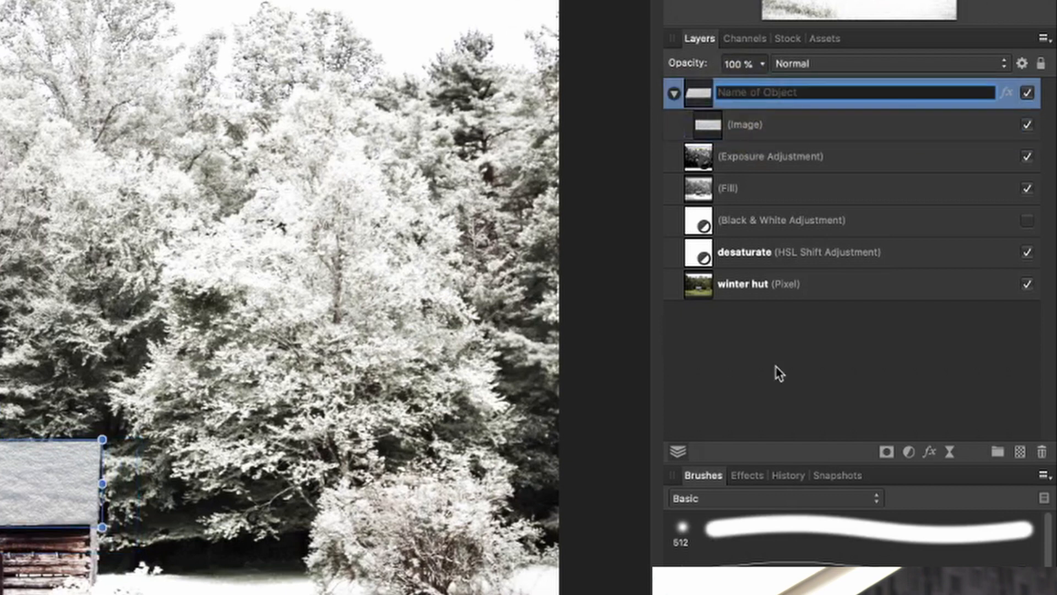
pyautogui.write('roof')
pyautogui.press('BackSpace')
pyautogui.press('BackSpace')
pyautogui.press('BackSpace')
pyautogui.press('BackSpace')
pyautogui.write('snow roof')
pyautogui.press('Return')
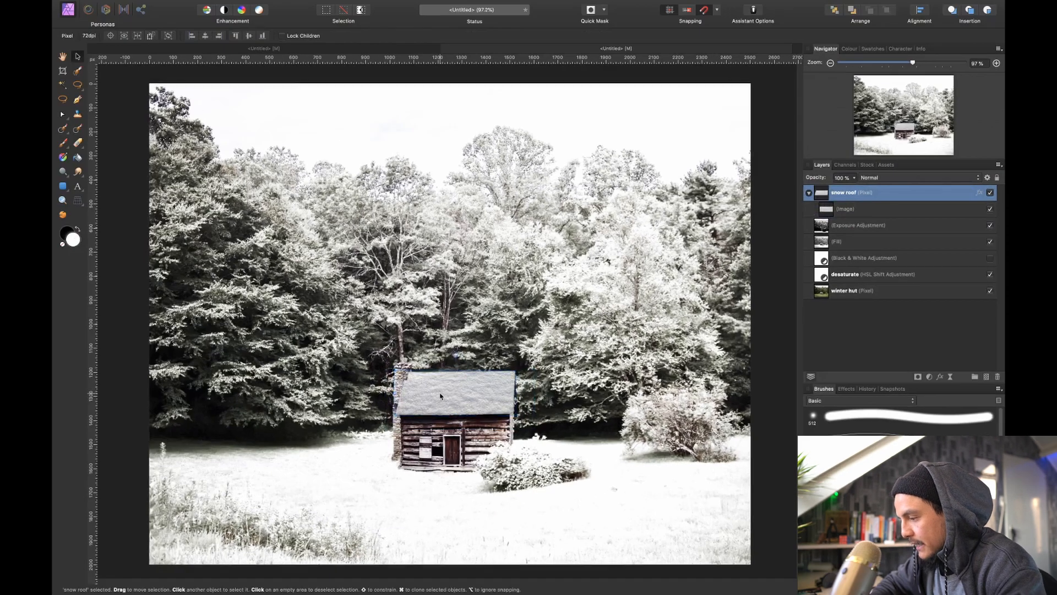
# Reposition the nested texture image and scale it down to fit closely around the roof's outline
pyautogui.scroll(5, 440, 397)
pyautogui.scroll(5, 440, 396)
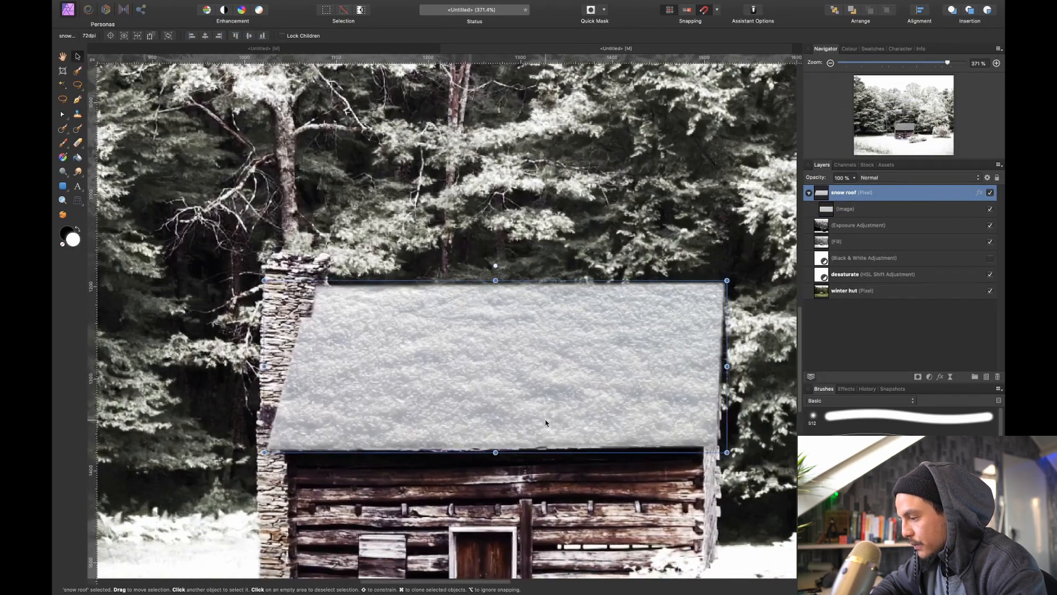
pyautogui.click(848, 209)
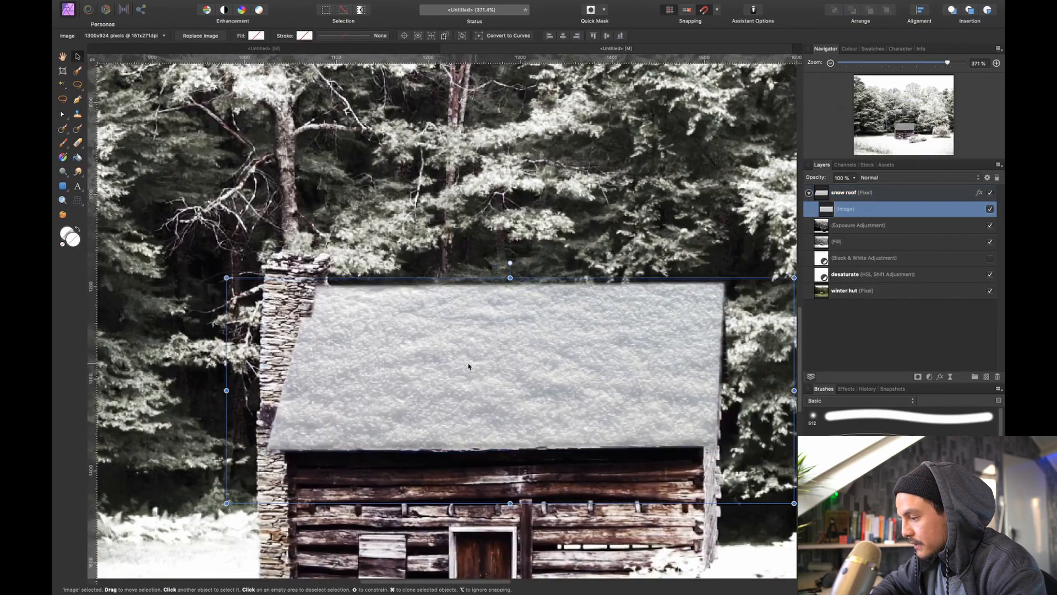
pyautogui.moveTo(467, 366); pyautogui.dragTo(482, 330)
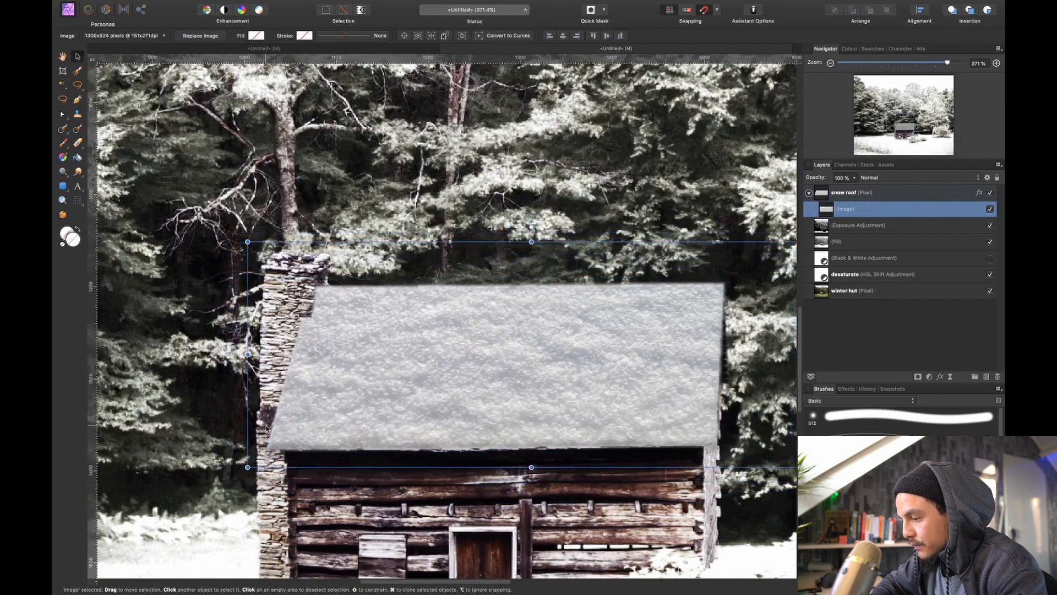
pyautogui.moveTo(248, 467); pyautogui.dragTo(288, 424)
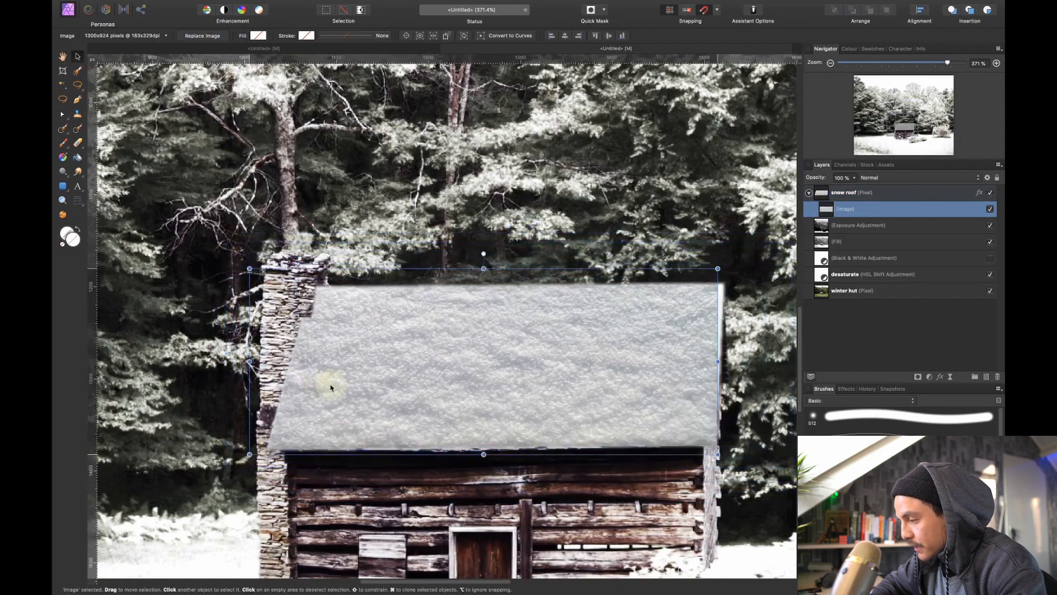
pyautogui.moveTo(348, 384); pyautogui.dragTo(352, 384)
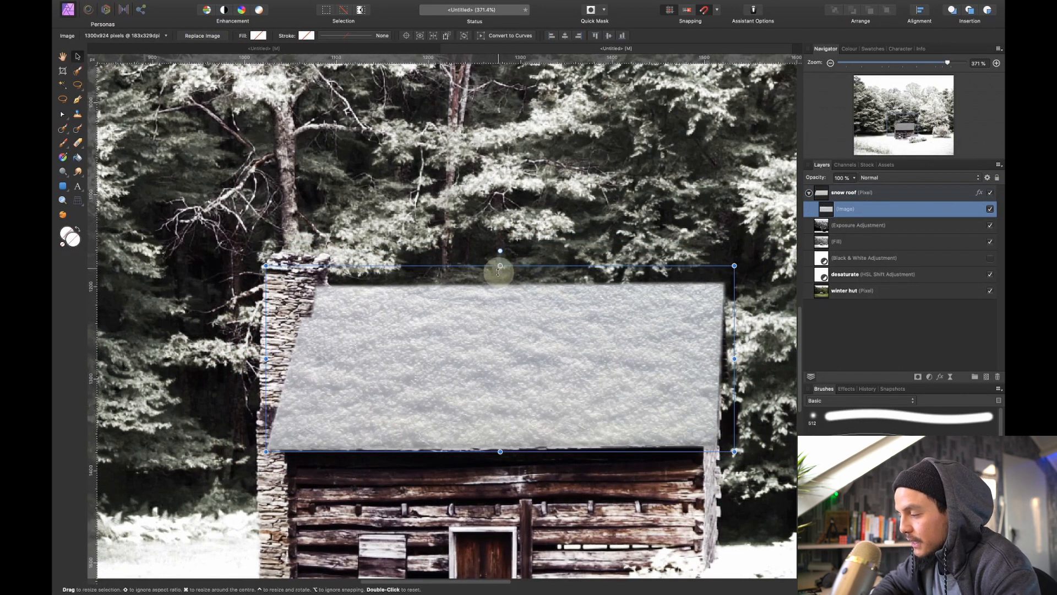
pyautogui.moveTo(500, 266); pyautogui.dragTo(500, 282)
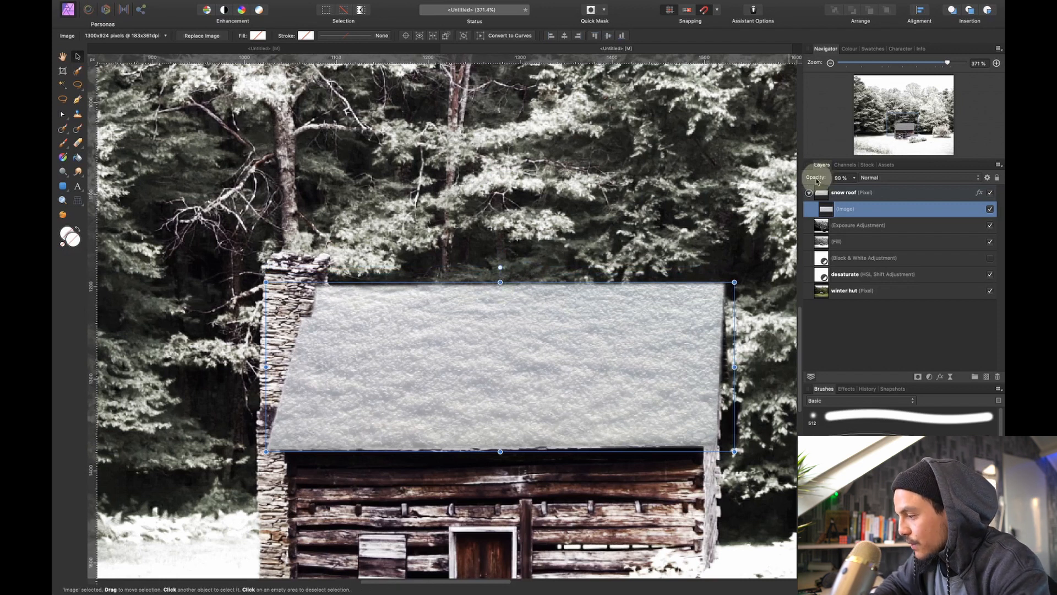
# Lower the nested texture image's opacity to 20%
pyautogui.moveTo(821, 177); pyautogui.dragTo(781, 185)
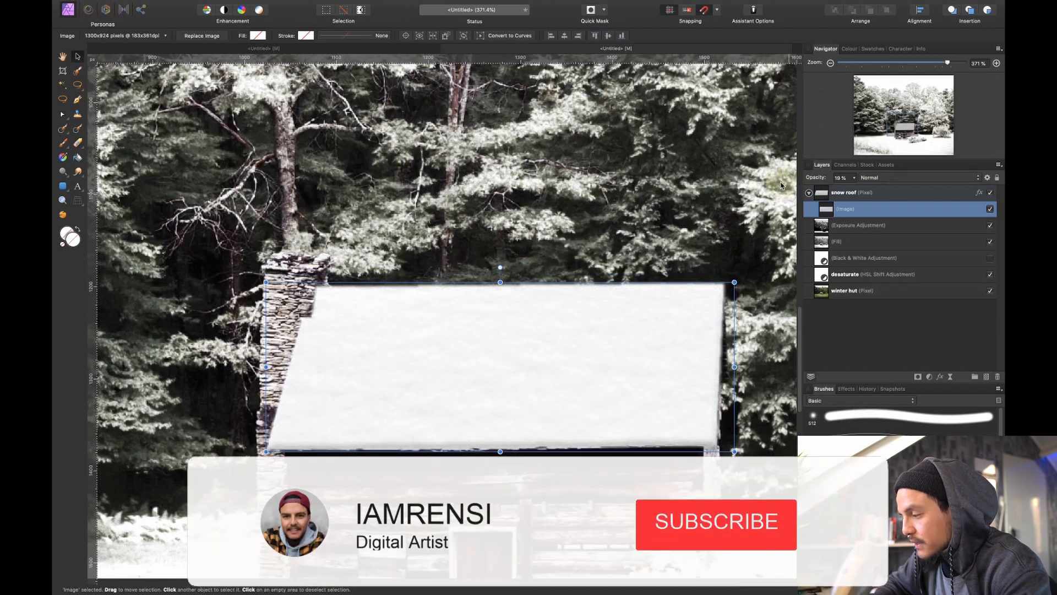
pyautogui.moveTo(781, 186); pyautogui.dragTo(781, 185)
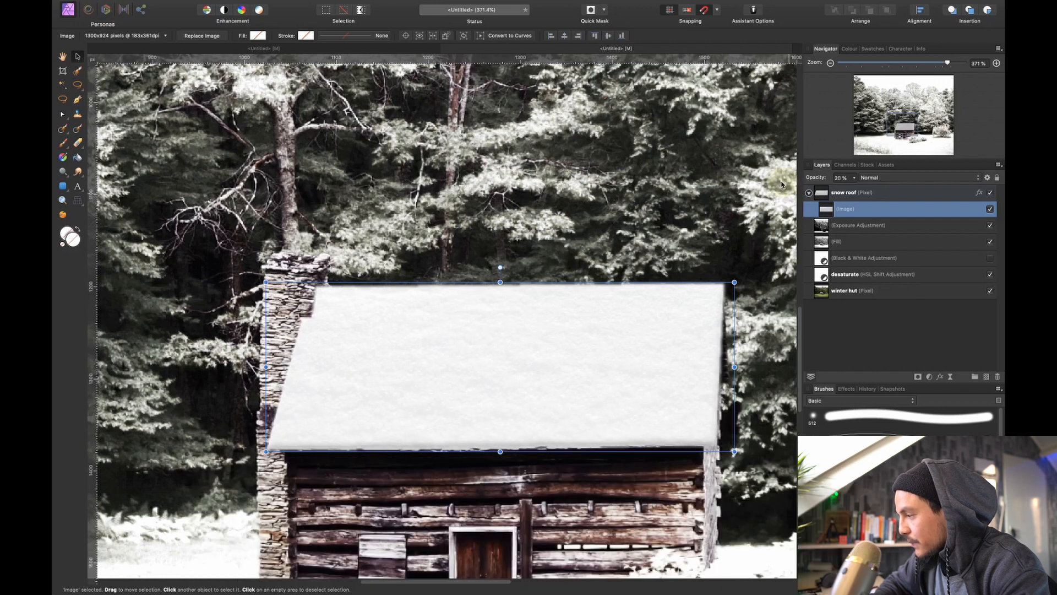
pyautogui.press('super+0')
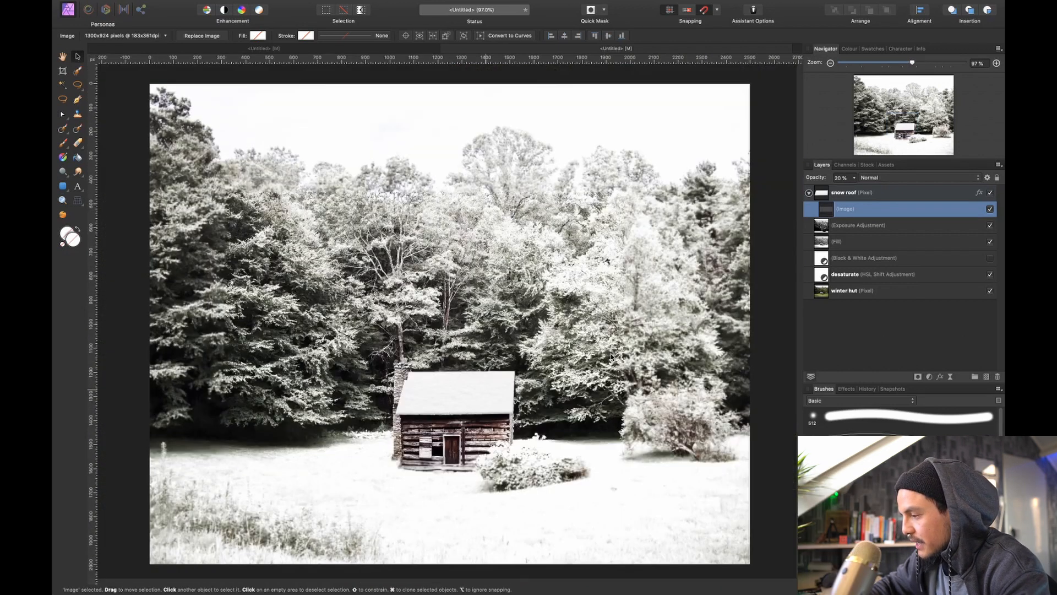
# Compare the roof without and with the nested snow texture, leaving the texture enabled
pyautogui.click(990, 209)
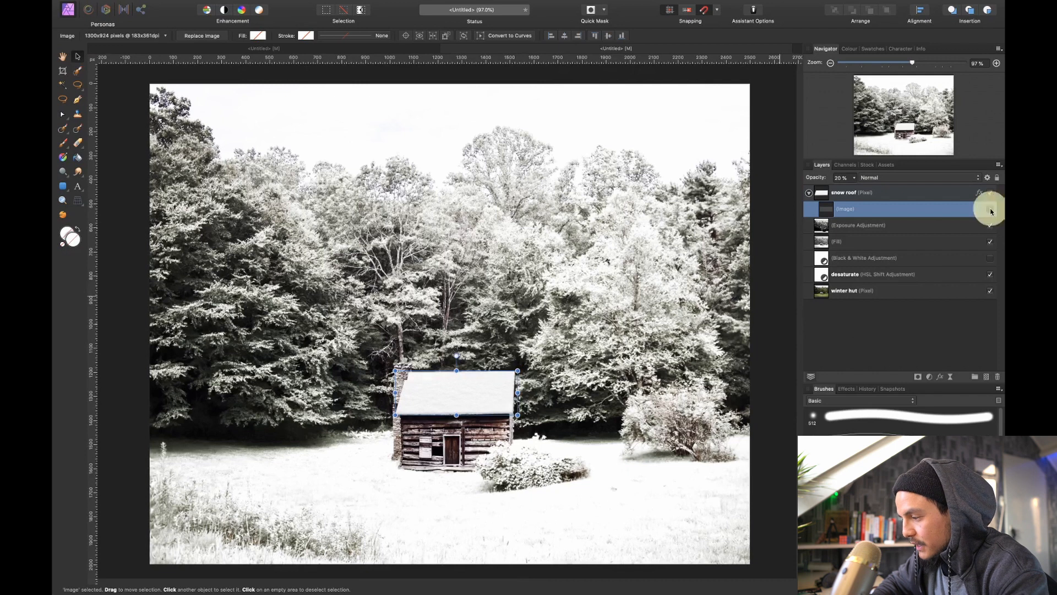
pyautogui.click(881, 336)
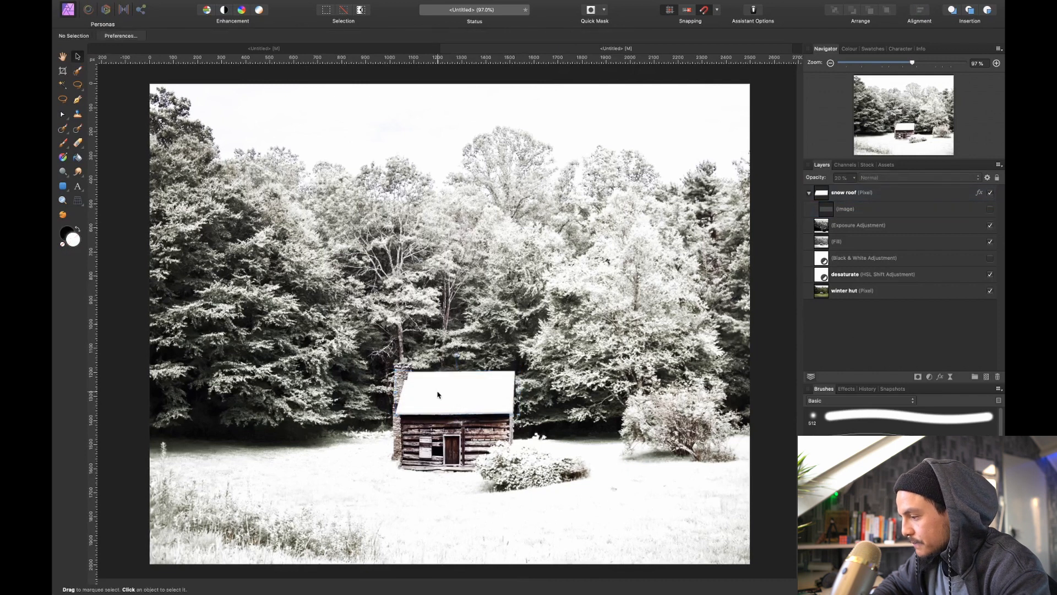
pyautogui.click(990, 209)
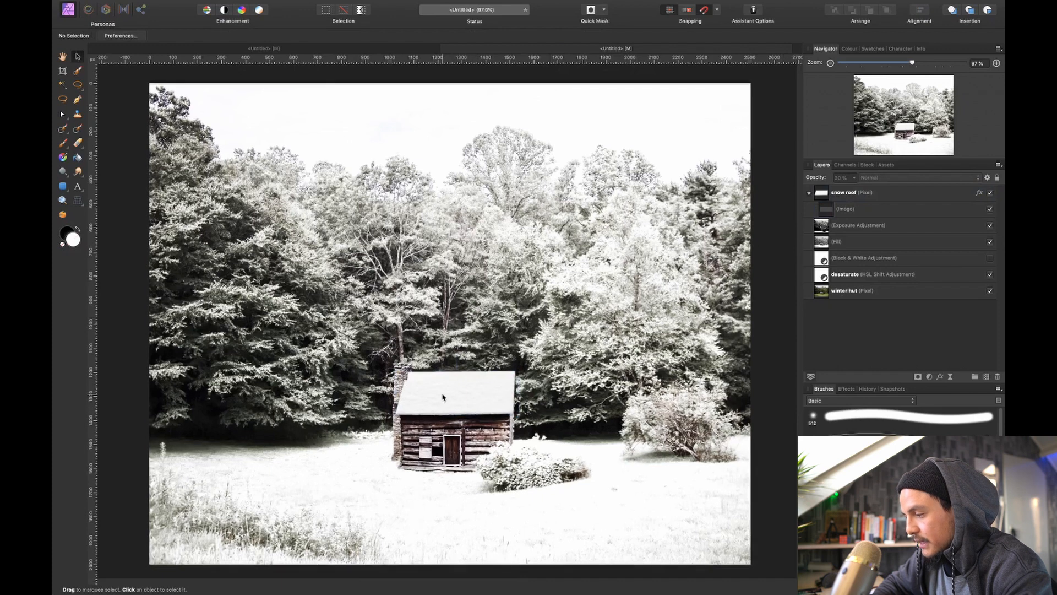
# Prepare the Paint Brush on the snow roof layer with white as the painting colour and 26% hardness
pyautogui.scroll(5, 435, 415)
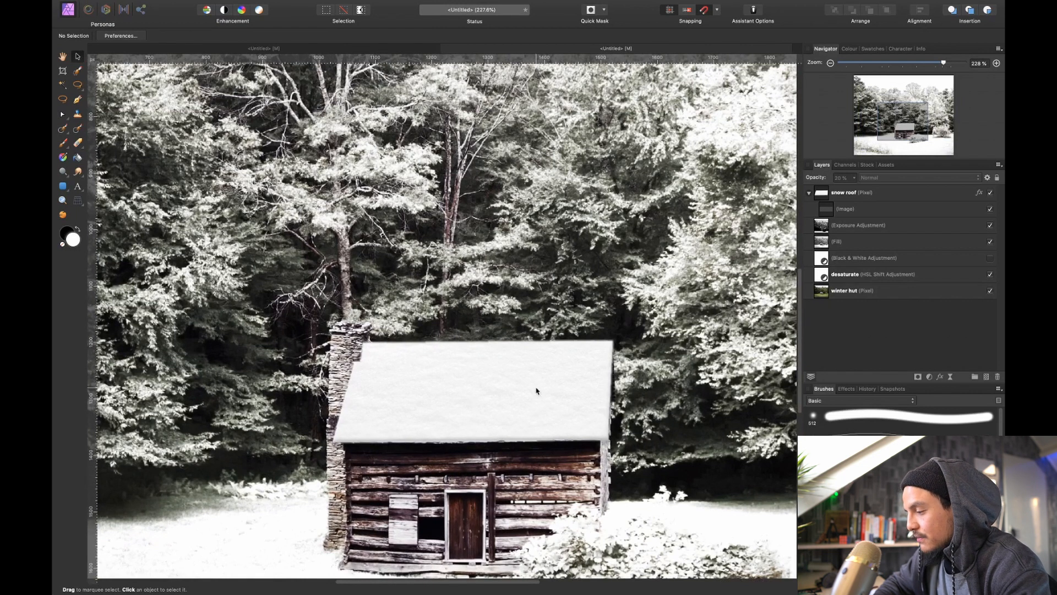
pyautogui.click(864, 198)
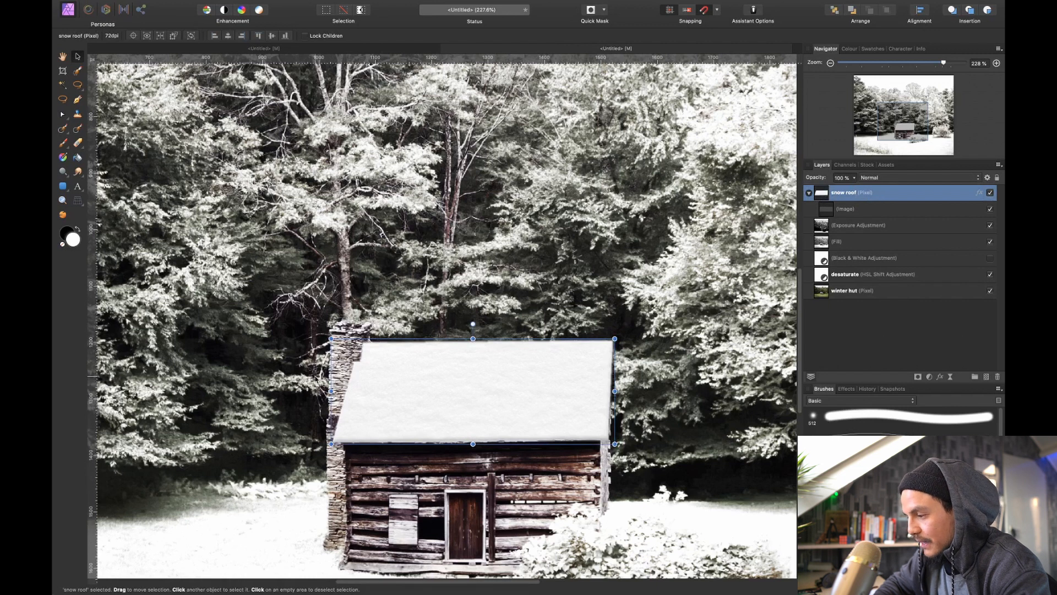
pyautogui.press('b')
pyautogui.click(337, 327)
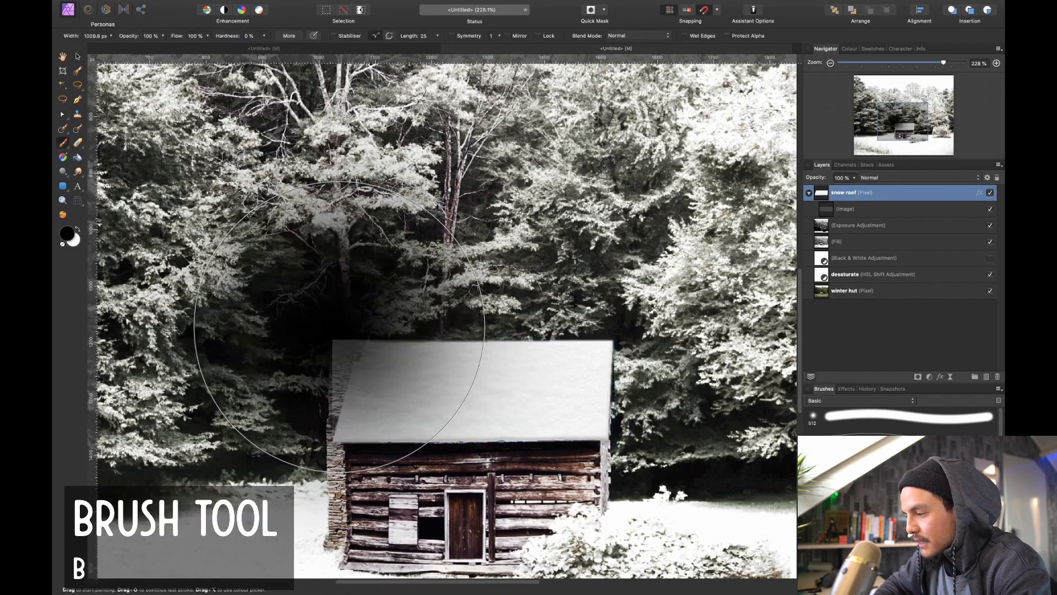
pyautogui.scroll(5, 337, 327)
pyautogui.press('x')
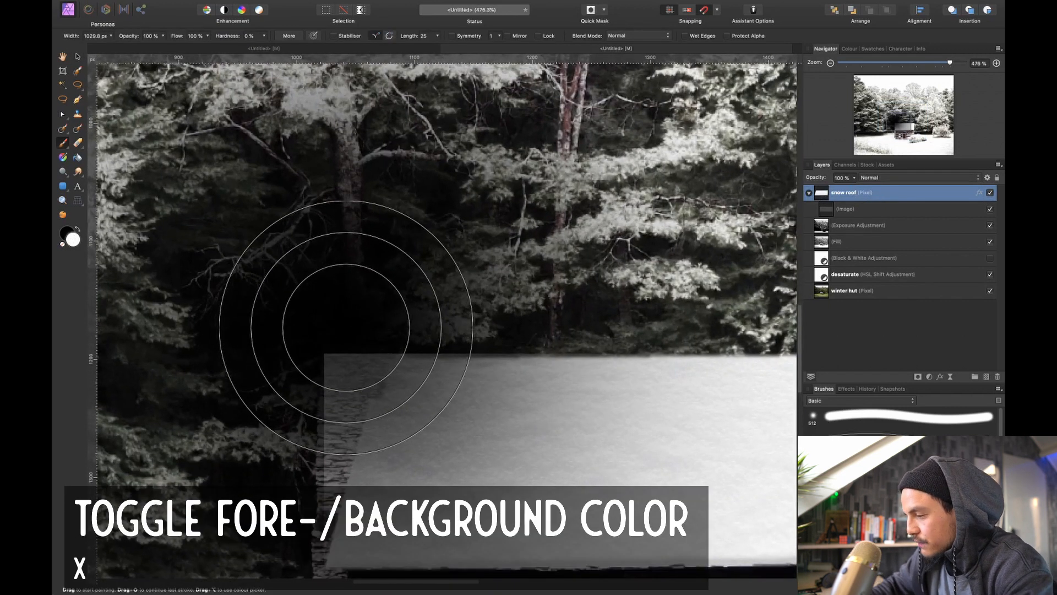
pyautogui.press('[')
pyautogui.press('[')
pyautogui.press('[')
pyautogui.press('[')
pyautogui.press('[')
pyautogui.press('[')
pyautogui.press('[')
pyautogui.press('[')
pyautogui.press('[')
pyautogui.press('[')
pyautogui.press('[')
pyautogui.press('[')
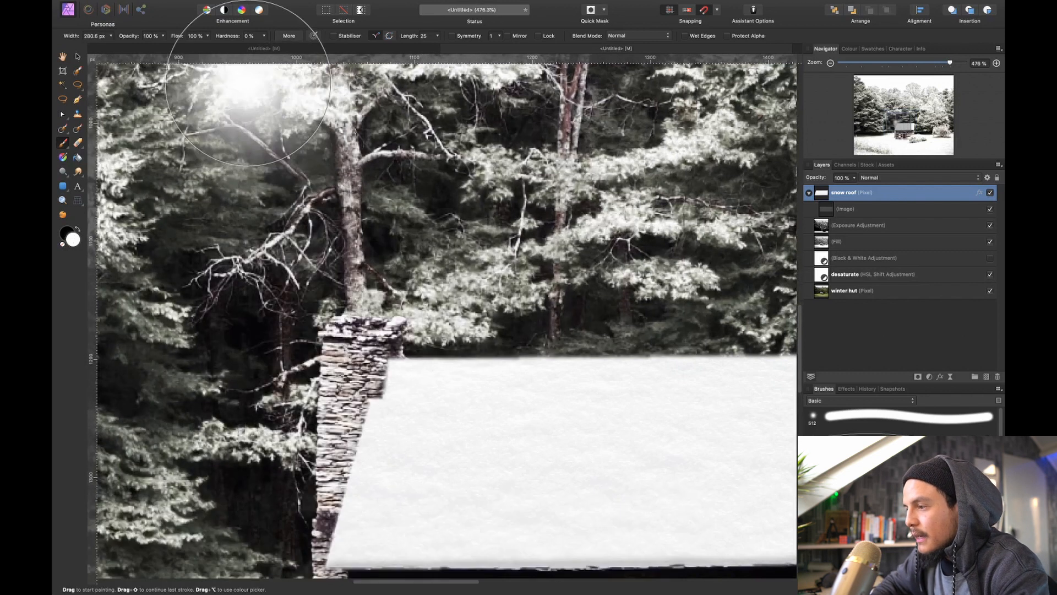
pyautogui.moveTo(231, 33); pyautogui.dragTo(250, 37)
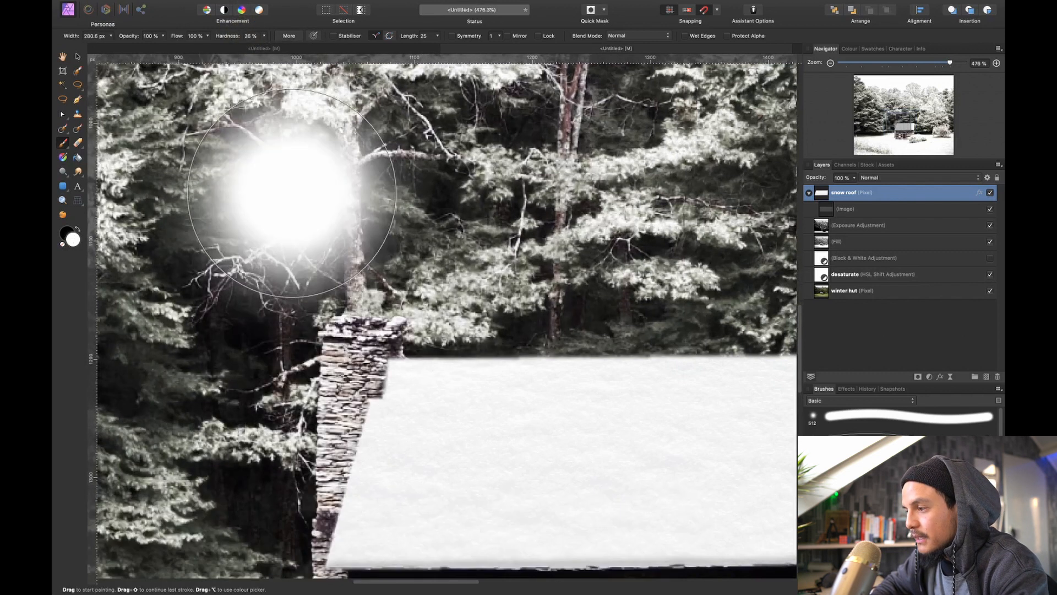
# Reduce the brush width to about 34 px and paint a snow cap along the top of the chimney
pyautogui.press('[')
pyautogui.press('[')
pyautogui.press('[')
pyautogui.press('[')
pyautogui.press('[')
pyautogui.press('[')
pyautogui.press('[')
pyautogui.press('[')
pyautogui.press('[')
pyautogui.press('[')
pyautogui.press('[')
pyautogui.press('[')
pyautogui.press('[')
pyautogui.press('[')
pyautogui.press('[')
pyautogui.press('[')
pyautogui.press('[')
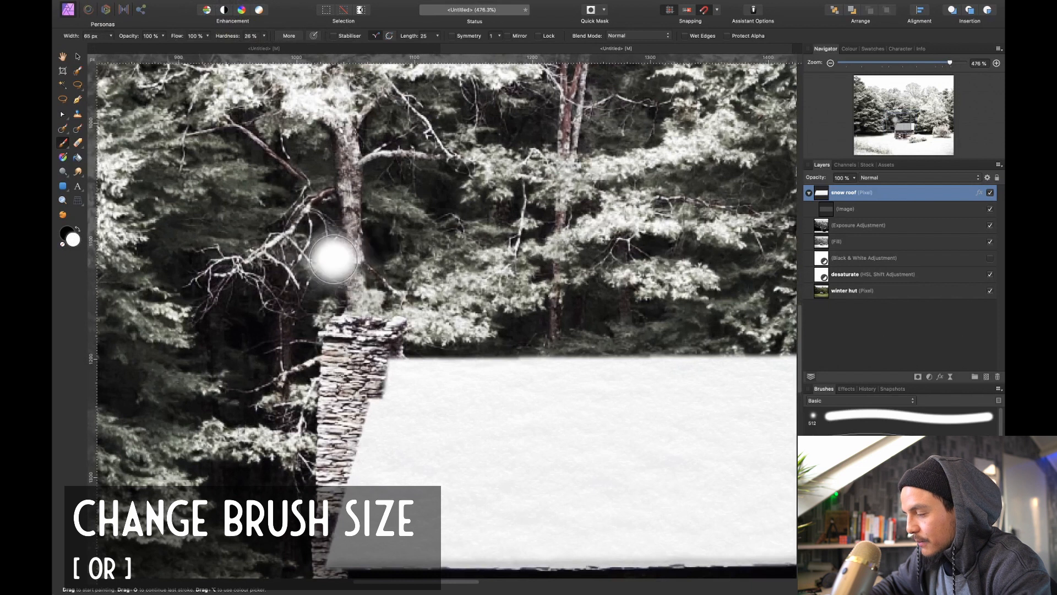
pyautogui.press('[')
pyautogui.press('[')
pyautogui.press('[')
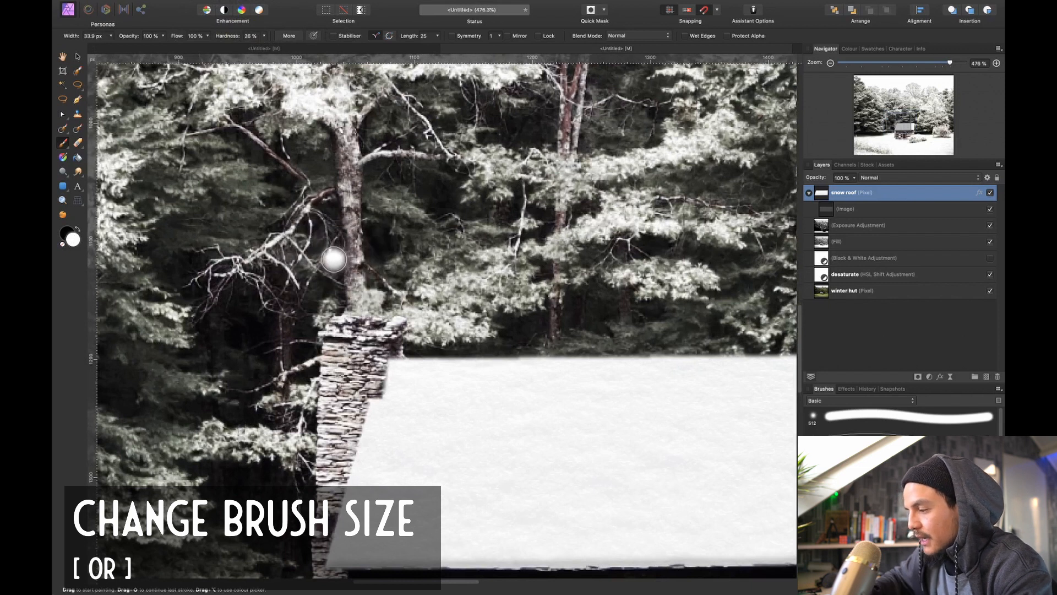
pyautogui.scroll(-3, 352, 250)
pyautogui.moveTo(365, 249)
pyautogui.mouseDown()
pyautogui.moveTo(344, 243)
pyautogui.moveTo(421, 245)
pyautogui.mouseUp()
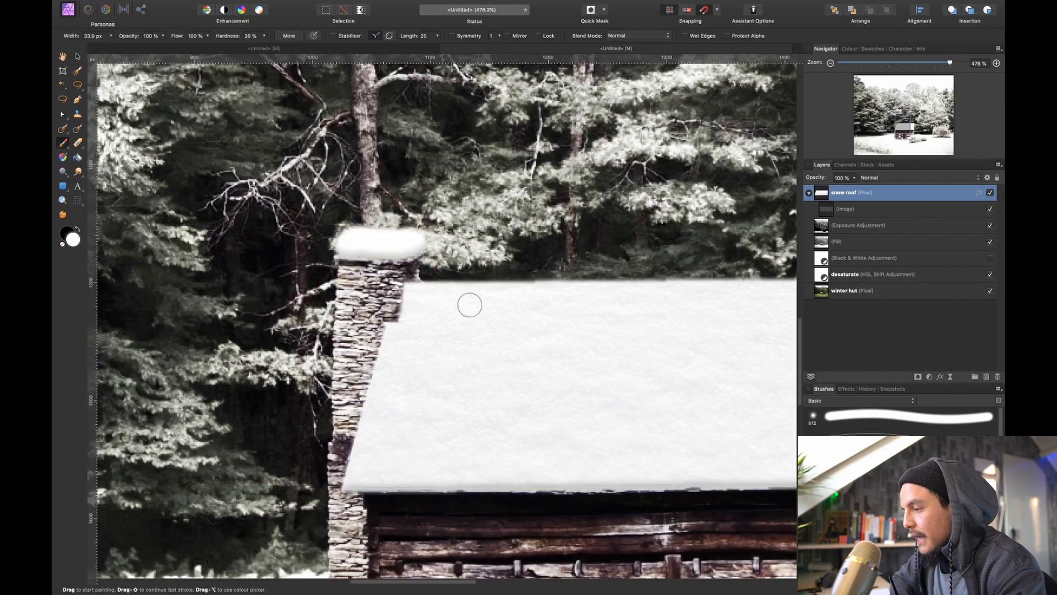
# Refine the lower edge and ends of the chimney's snow cap with a brush about 10.9 px wide
pyautogui.moveTo(398, 292); pyautogui.dragTo(374, 249)
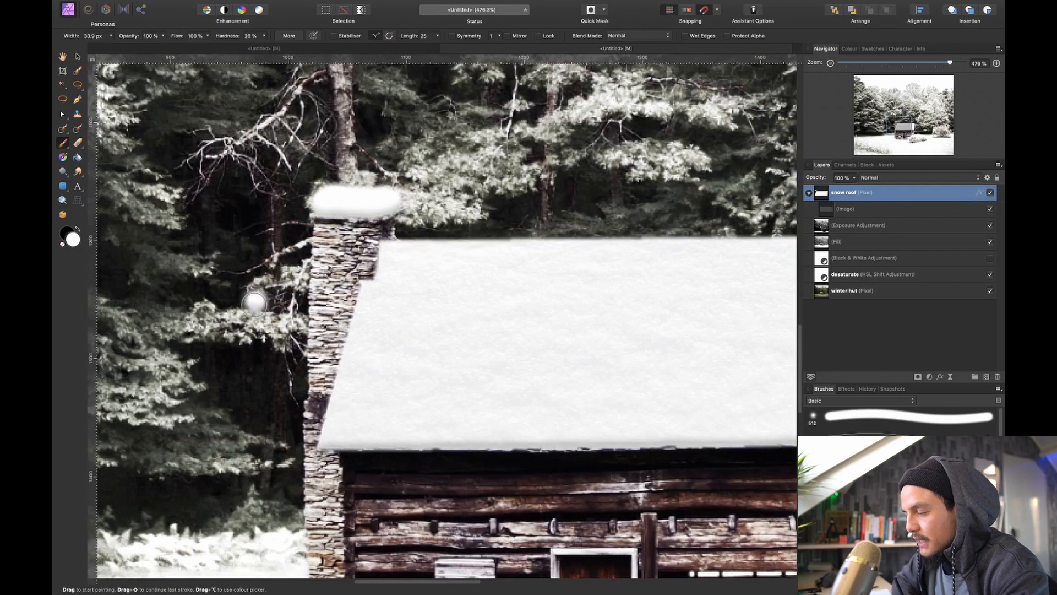
pyautogui.moveTo(252, 295)
pyautogui.mouseDown()
pyautogui.moveTo(235, 282)
pyautogui.moveTo(278, 241)
pyautogui.moveTo(346, 256)
pyautogui.moveTo(329, 297)
pyautogui.moveTo(288, 281)
pyautogui.moveTo(310, 401)
pyautogui.mouseUp()
pyautogui.press('super+z')
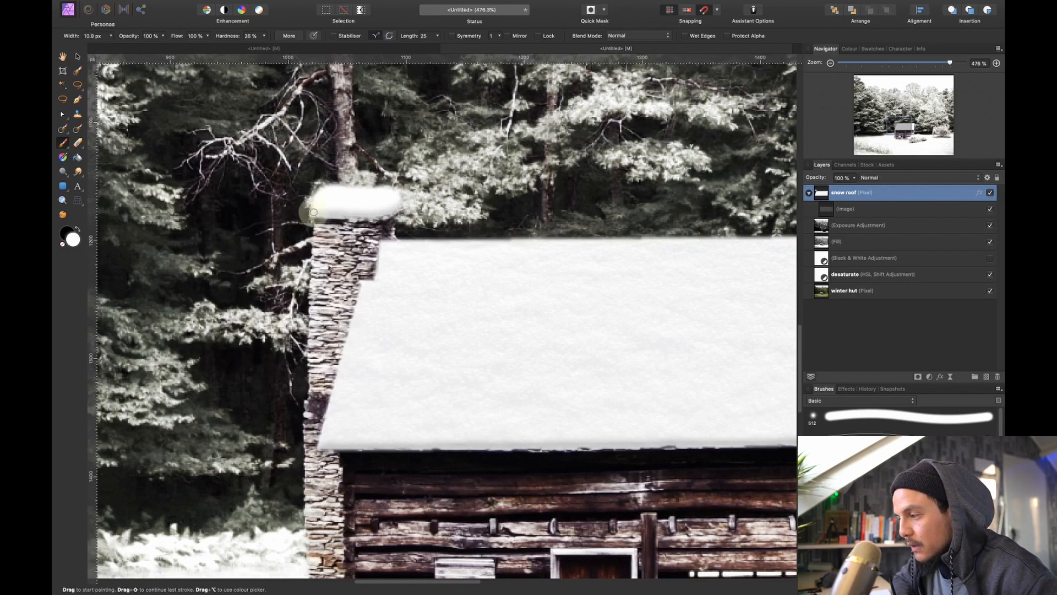
pyautogui.keyDown('shift'); pyautogui.click(390, 215); pyautogui.keyUp('shift')
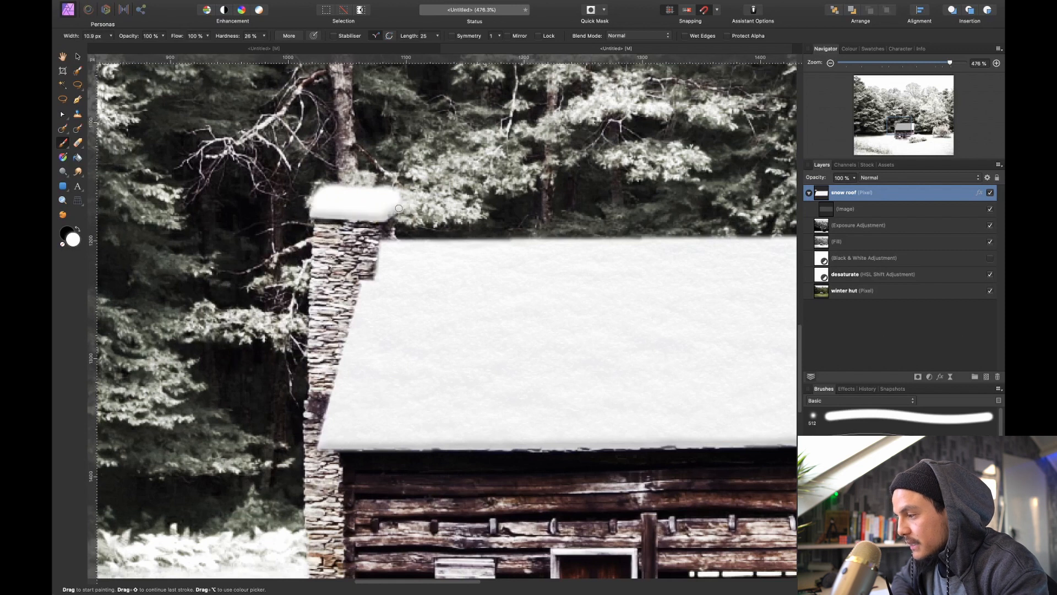
pyautogui.keyDown('shift'); pyautogui.click(402, 205); pyautogui.keyUp('shift')
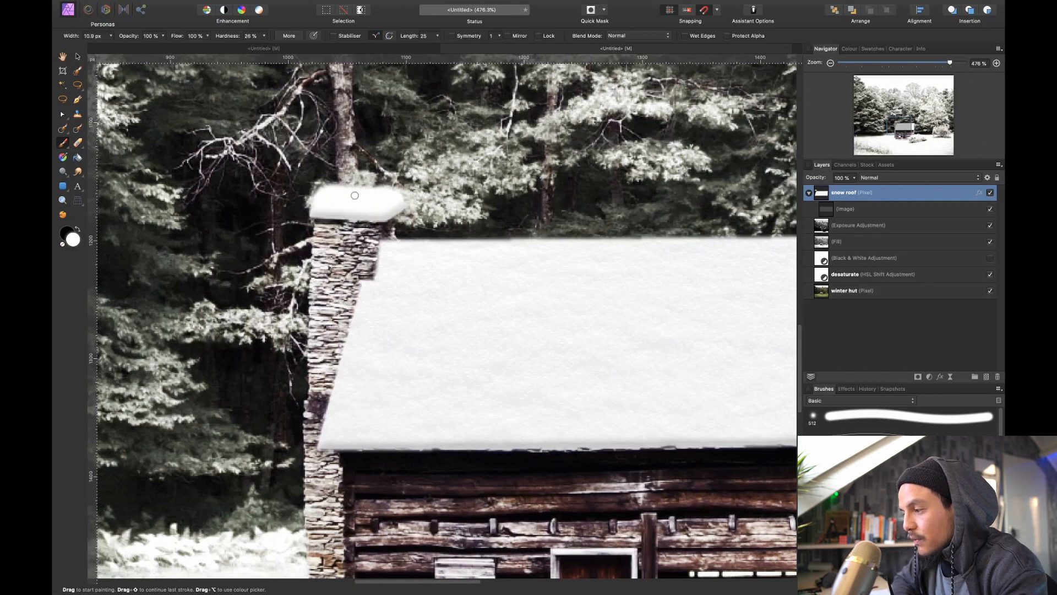
# Paint snow with an 11.4 px brush on top of the door frame, the window shutter and the vertical post, undoing the stray connecting stroke
pyautogui.scroll(-5, 423, 282)
pyautogui.hscroll(3, 424, 282)
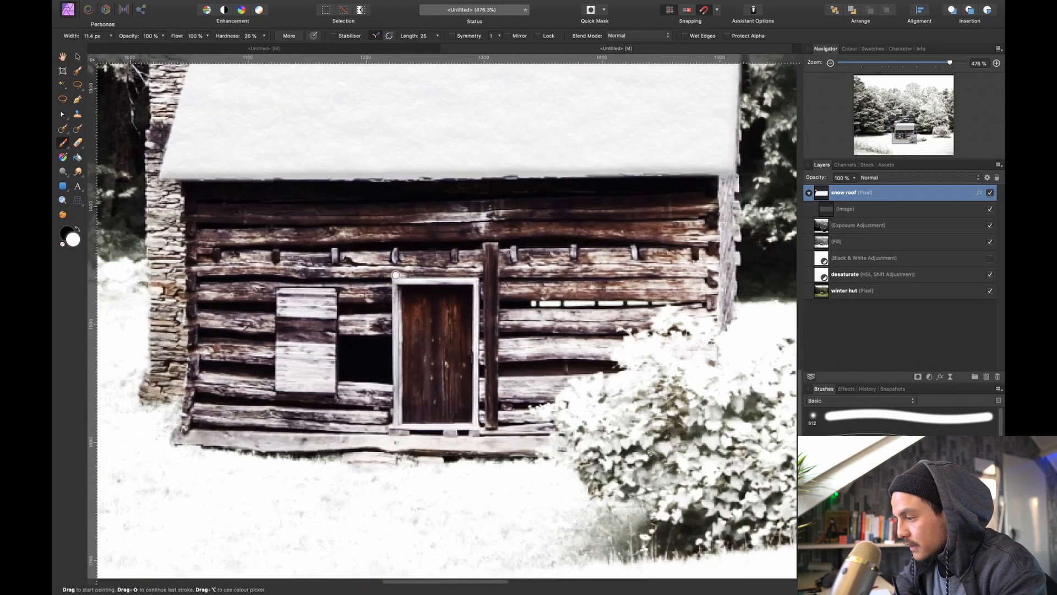
pyautogui.moveTo(475, 273); pyautogui.dragTo(459, 282)
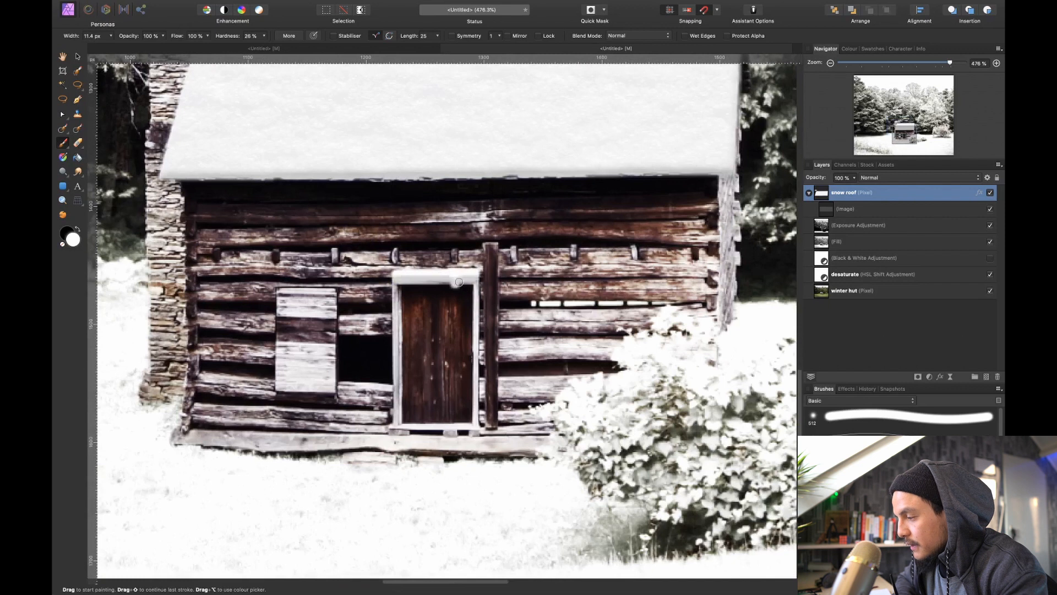
pyautogui.moveTo(277, 283); pyautogui.dragTo(337, 280)
pyautogui.keyDown('shift'); pyautogui.click(489, 239); pyautogui.keyUp('shift')
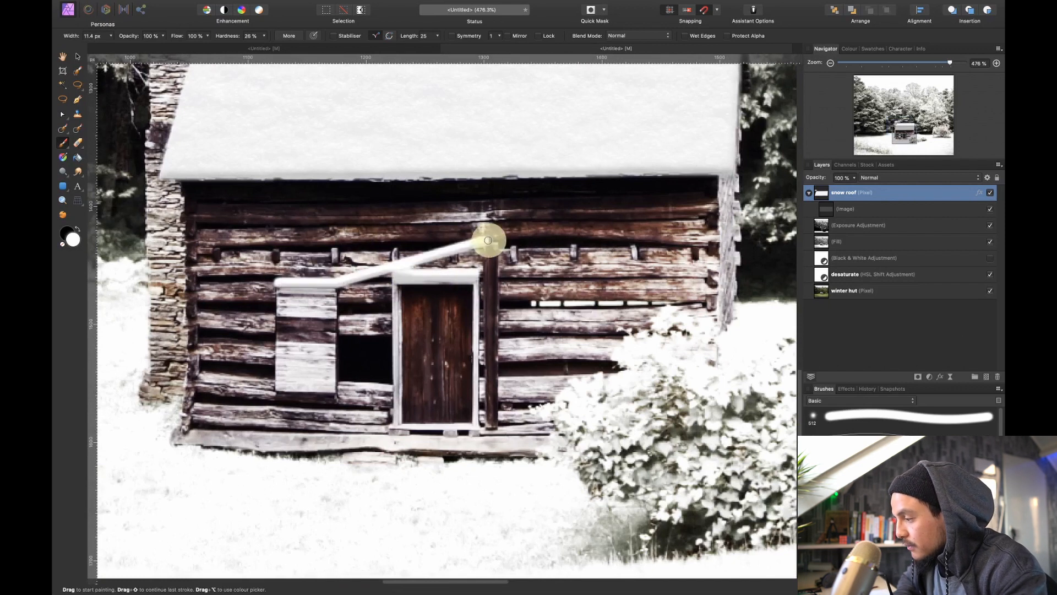
pyautogui.press('super+z')
pyautogui.click(485, 239)
pyautogui.keyDown('shift'); pyautogui.click(497, 239); pyautogui.keyUp('shift')
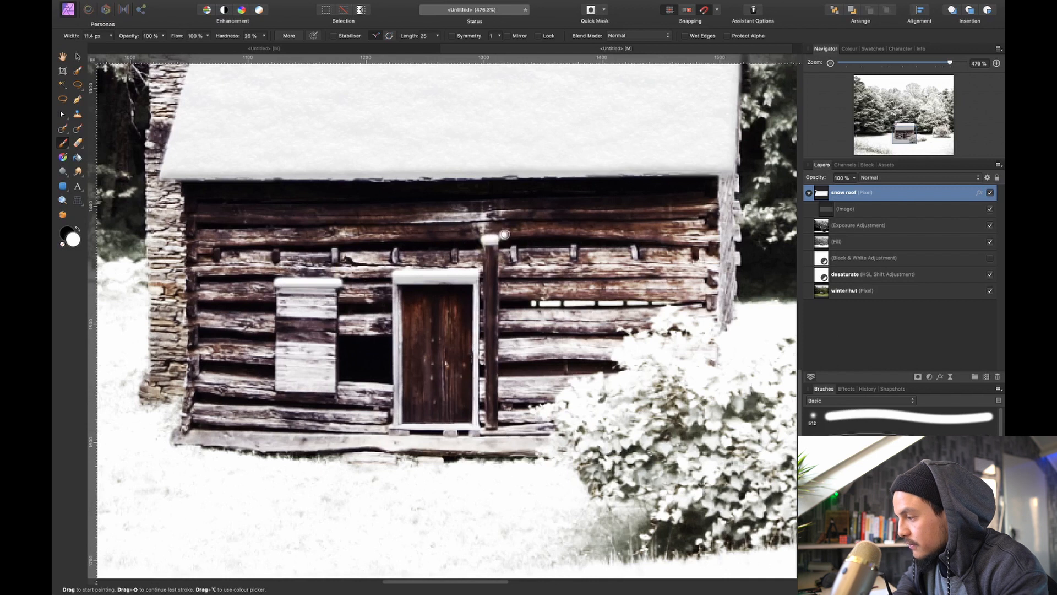
# Dab small snow caps with an 8.3 px brush on the wooden pegs along the hut's front wall
pyautogui.click(455, 246)
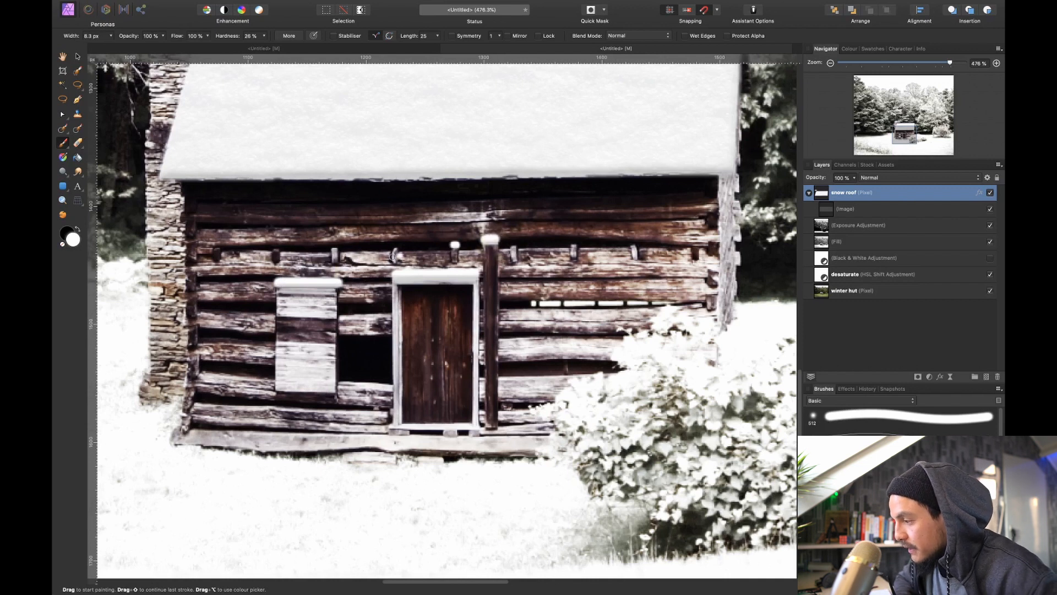
pyautogui.click(395, 246)
pyautogui.click(335, 245)
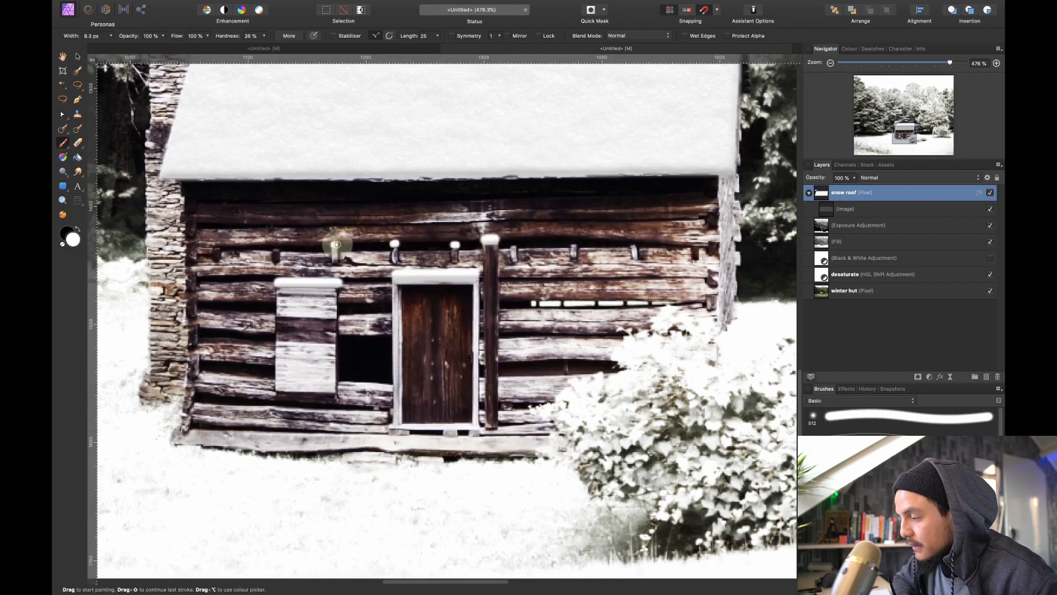
pyautogui.click(280, 246)
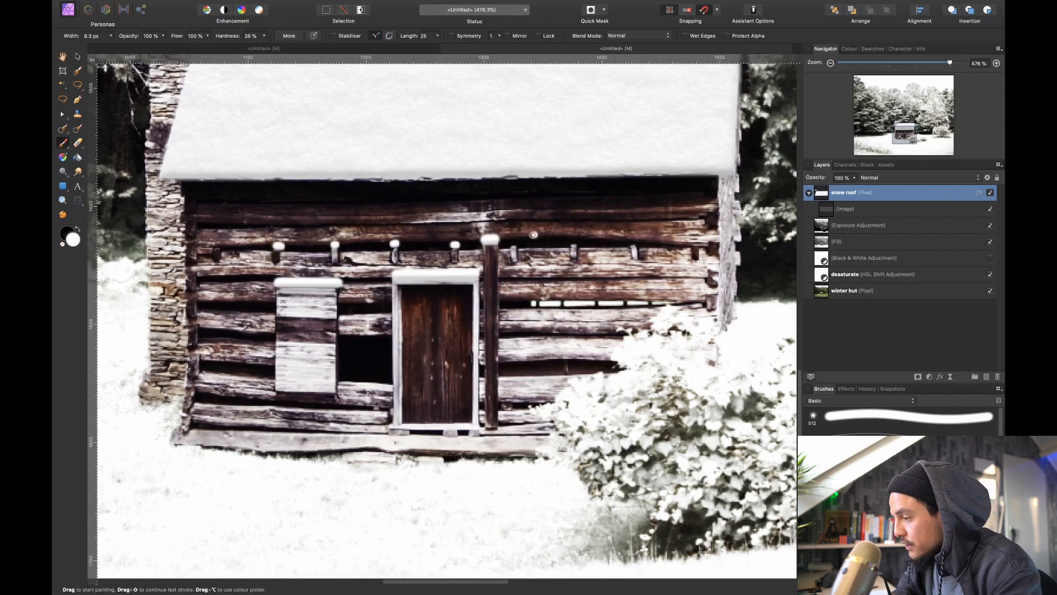
pyautogui.click(513, 243)
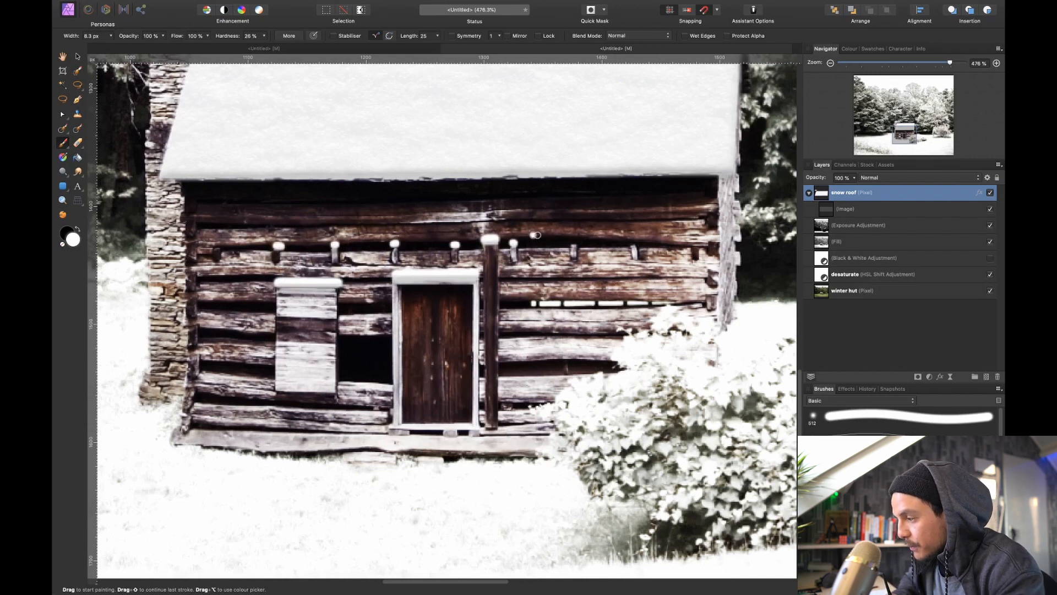
pyautogui.click(574, 244)
pyautogui.click(574, 243)
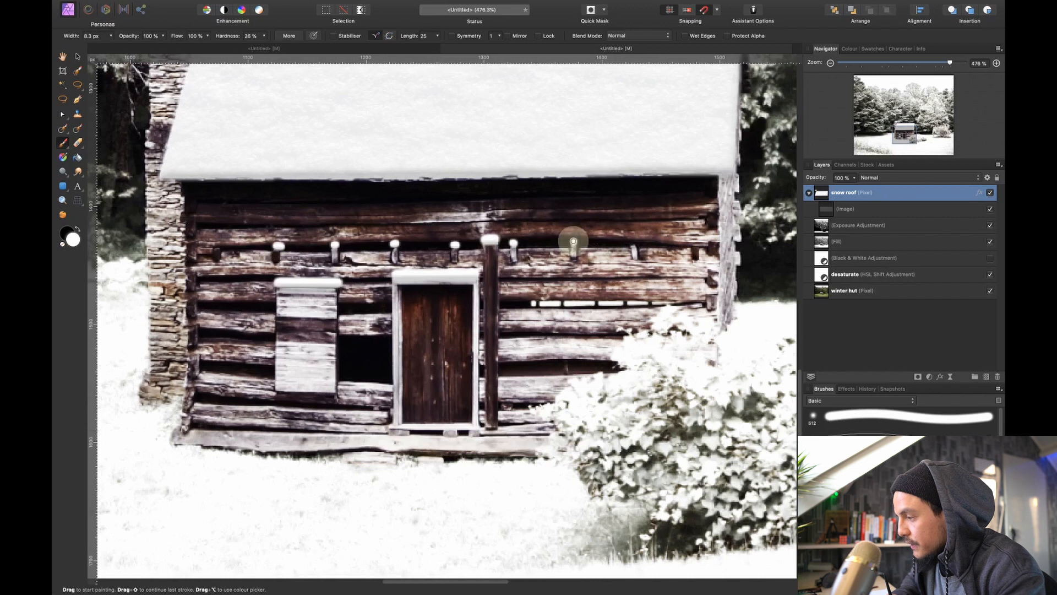
pyautogui.click(635, 242)
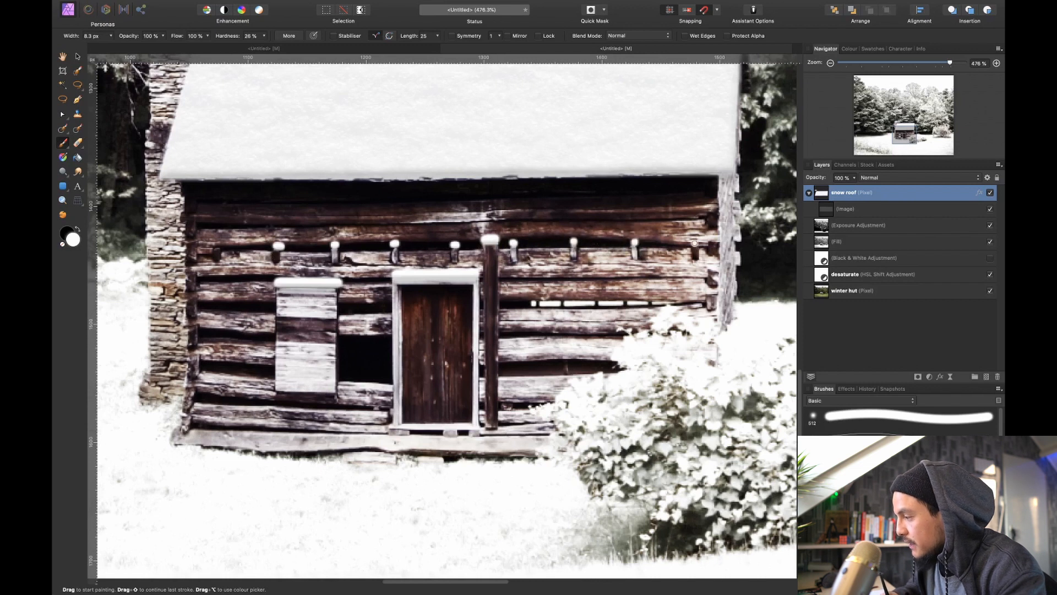
# Dab snow on the hut's right edge and on the log ends beside the chimney, using a 10.9 px brush for the log ends
pyautogui.hscroll(3, 688, 231)
pyautogui.scroll(-1, 689, 231)
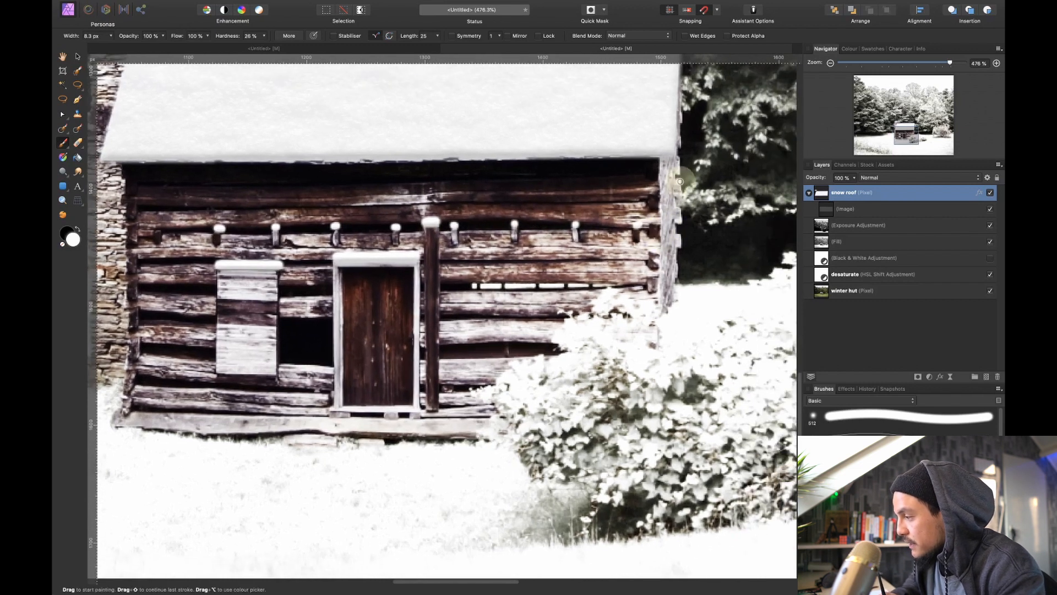
pyautogui.click(680, 181)
pyautogui.click(680, 230)
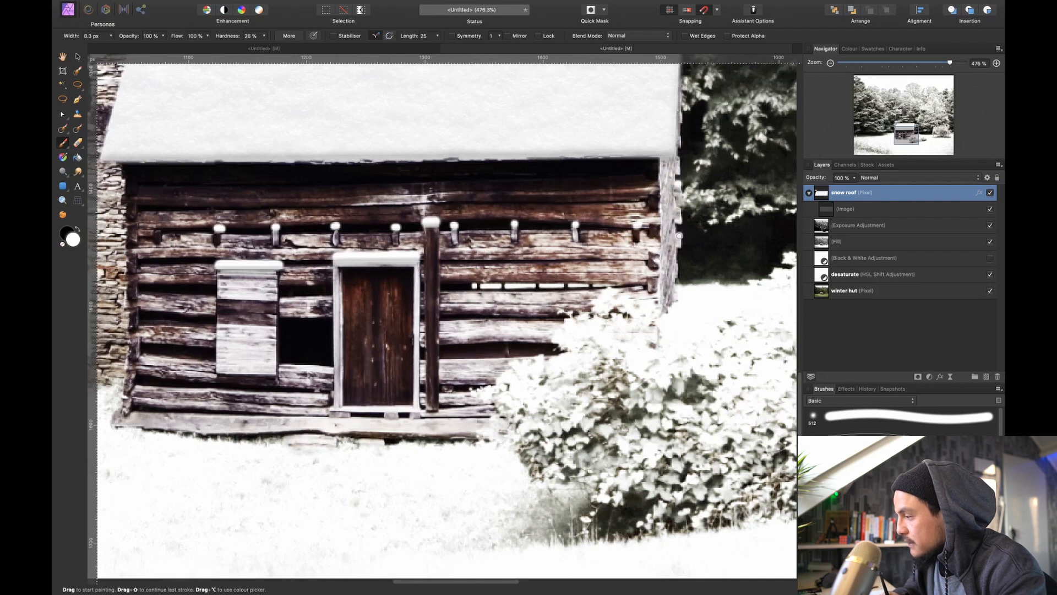
pyautogui.click(680, 166)
pyautogui.moveTo(351, 292); pyautogui.dragTo(533, 273)
pyautogui.click(312, 357)
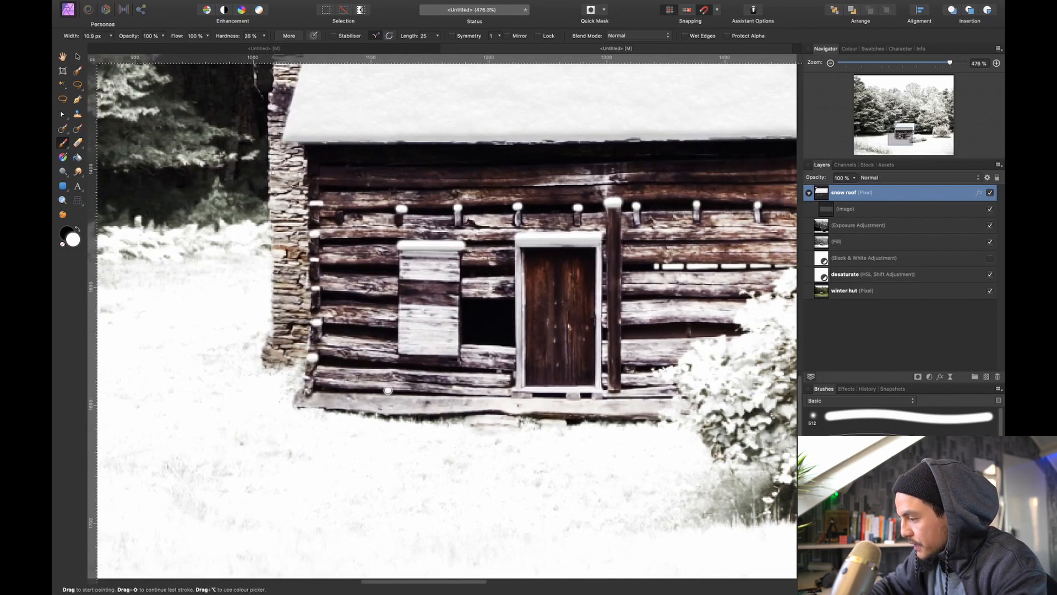
# Compare the whole image with the snow roof layer hidden and shown, leaving the layer visible
pyautogui.press('super+0')
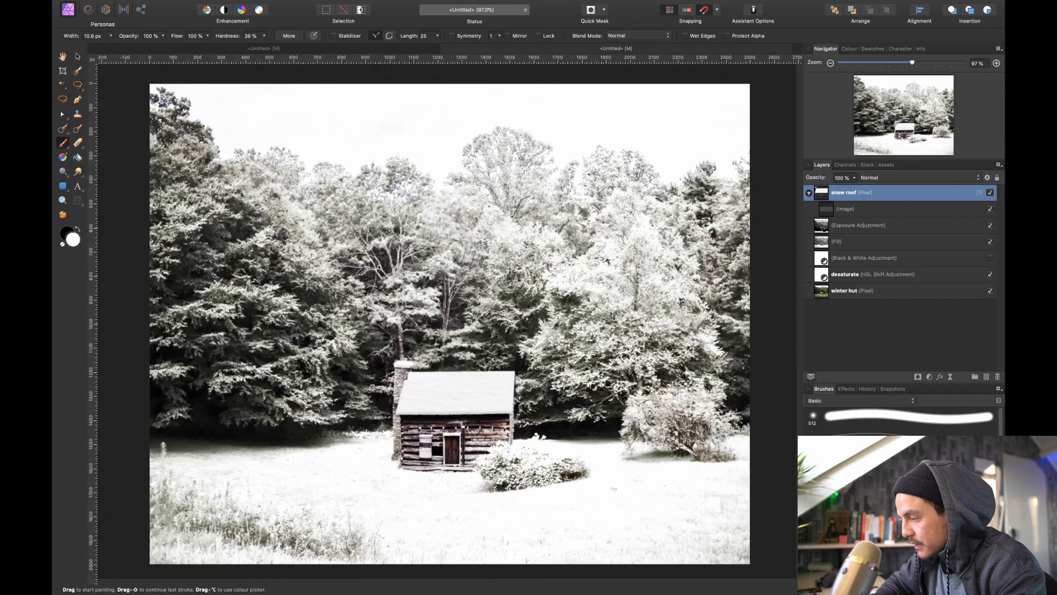
pyautogui.click(990, 193)
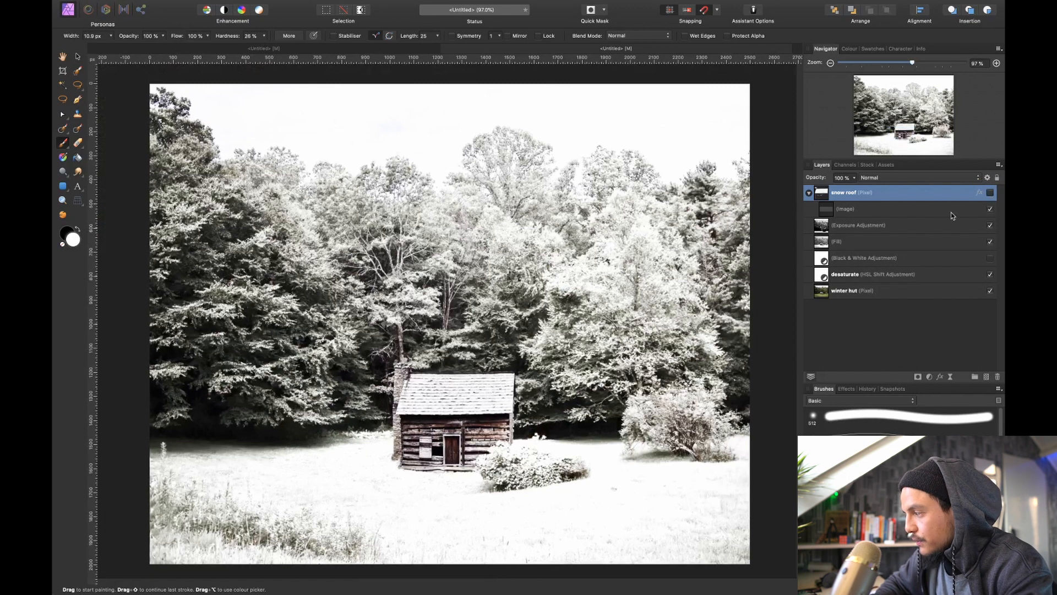
pyautogui.click(990, 193)
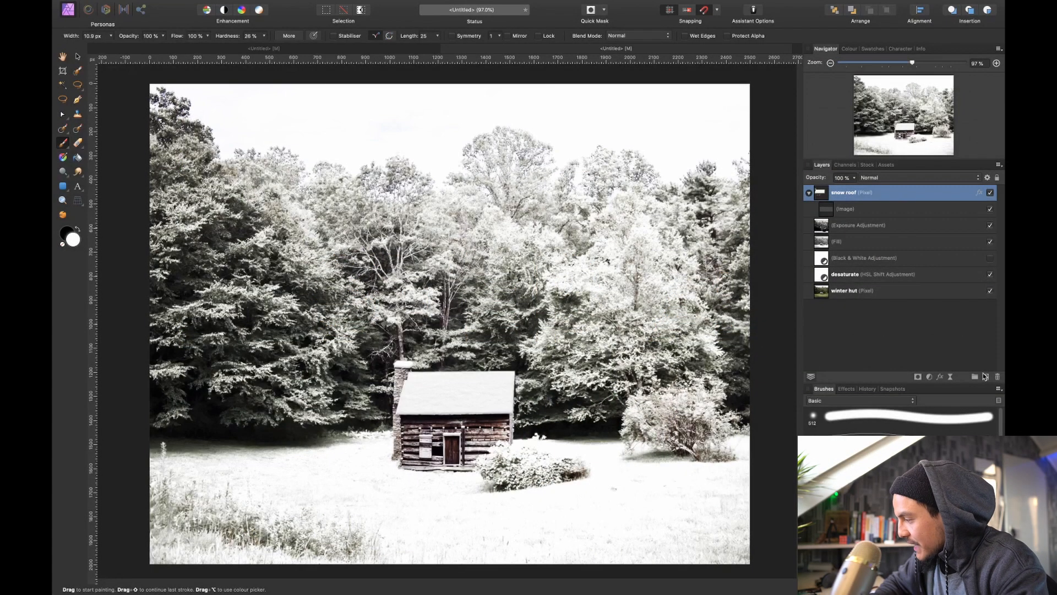
# Add a new pixel layer above the snow roof layer and choose the second brush of the IAMRENSI Particle Brushes
pyautogui.click(986, 377)
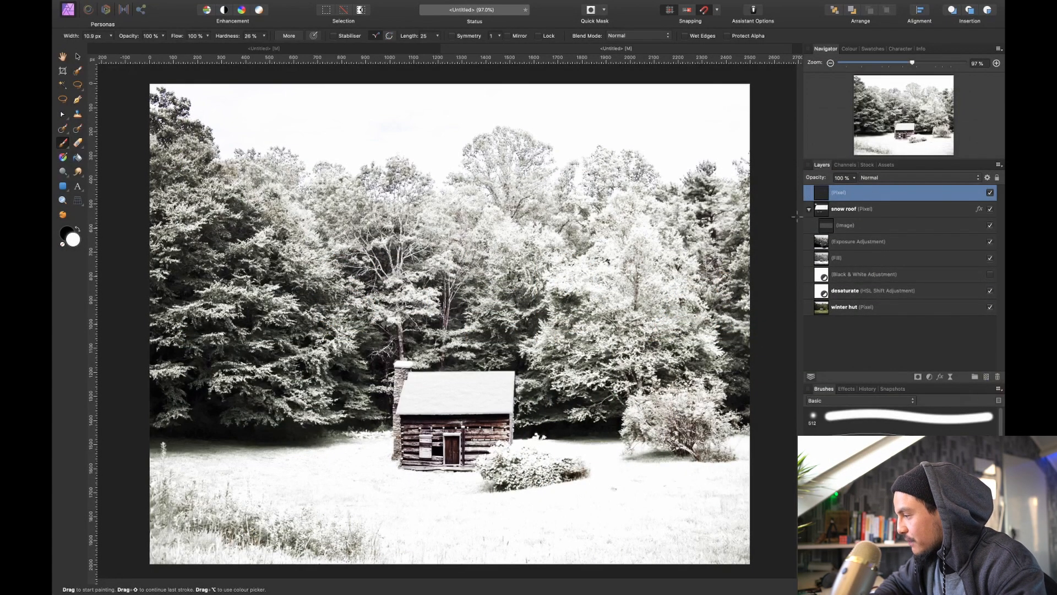
pyautogui.click(823, 401)
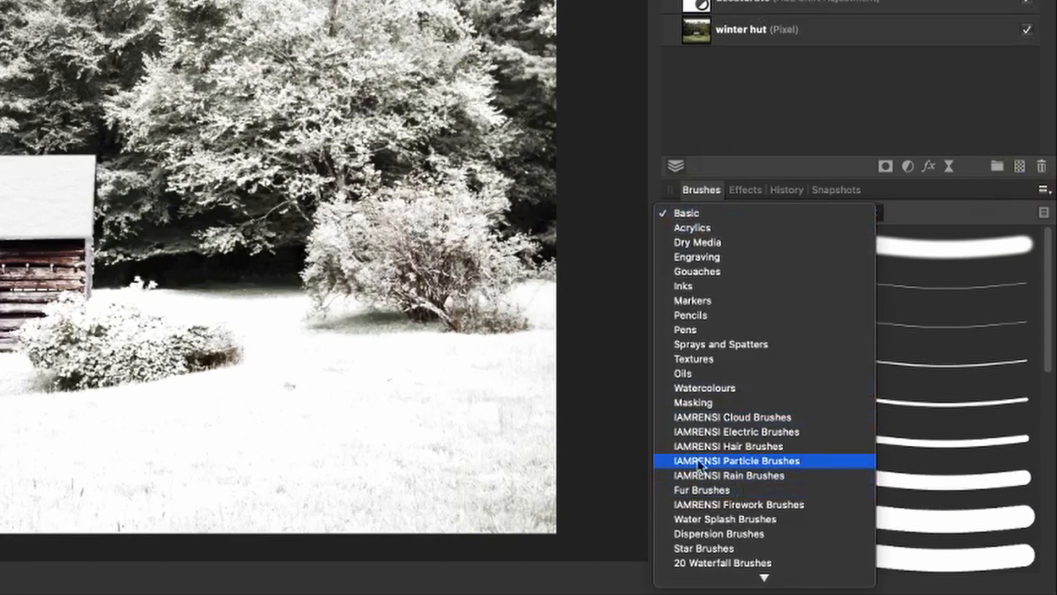
pyautogui.click(719, 460)
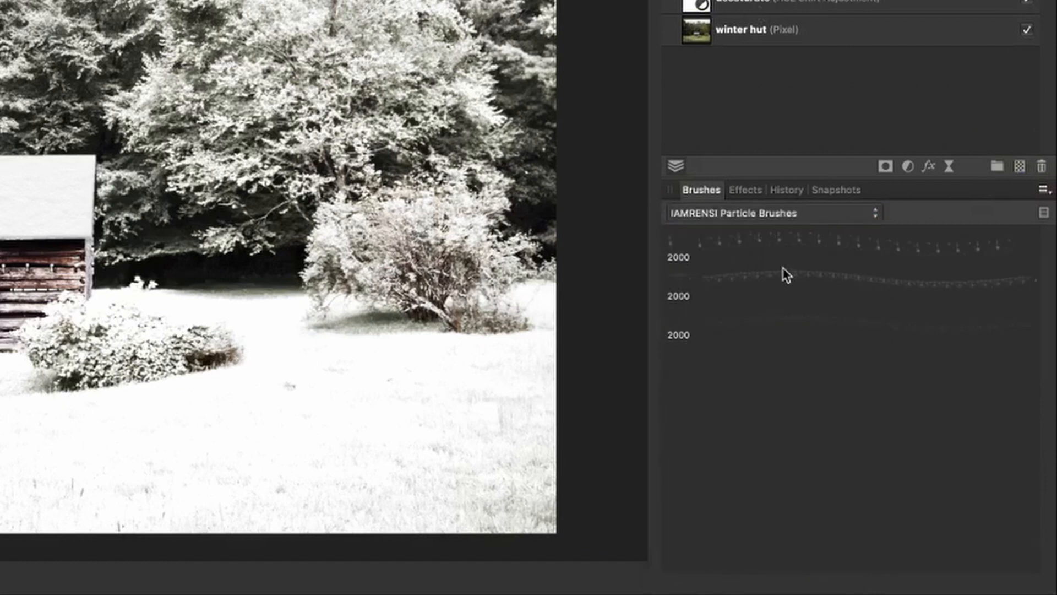
pyautogui.click(763, 279)
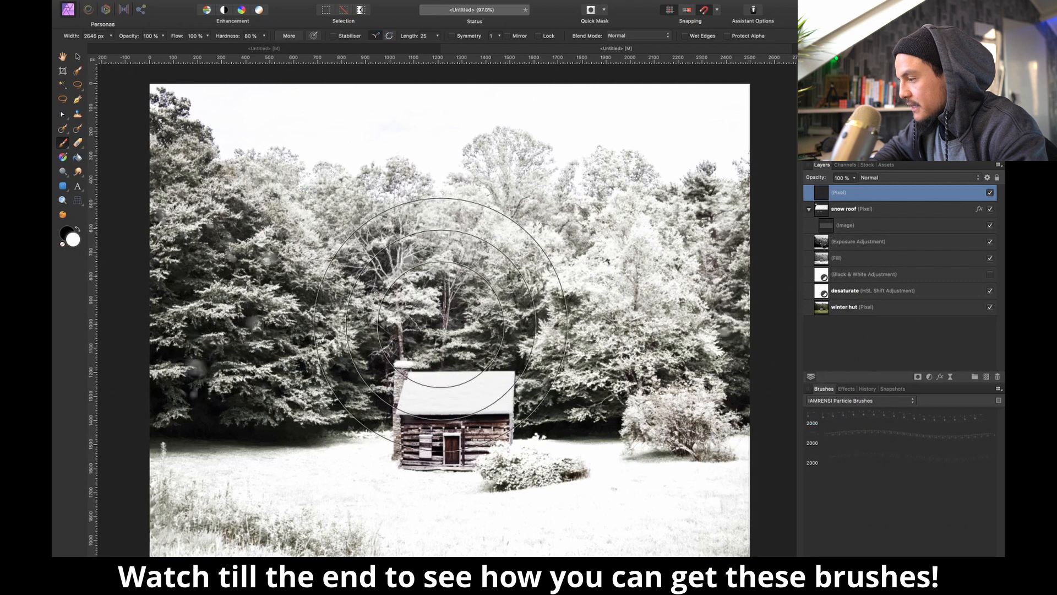
# Set the particle brush to about 2585 px, paint falling snow over the image, and compare the layer hidden and shown
pyautogui.press('[')
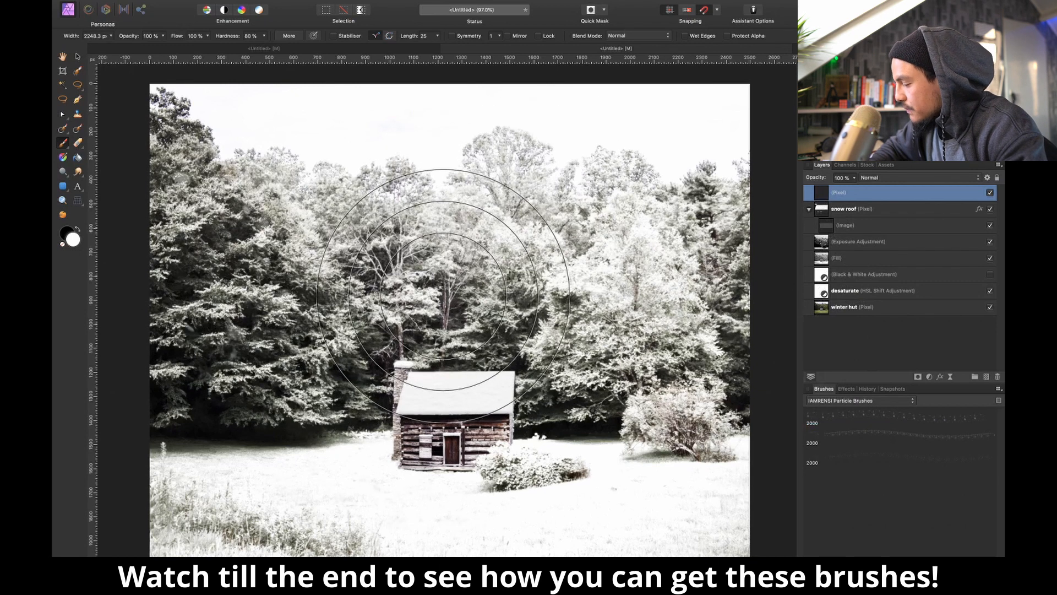
pyautogui.press('super+minus')
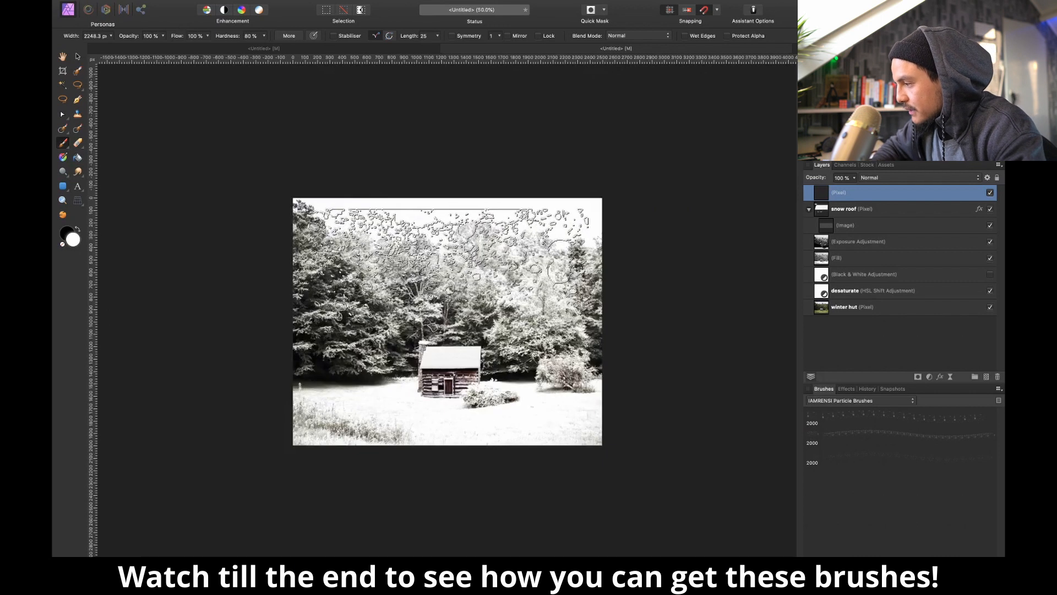
pyautogui.press(']')
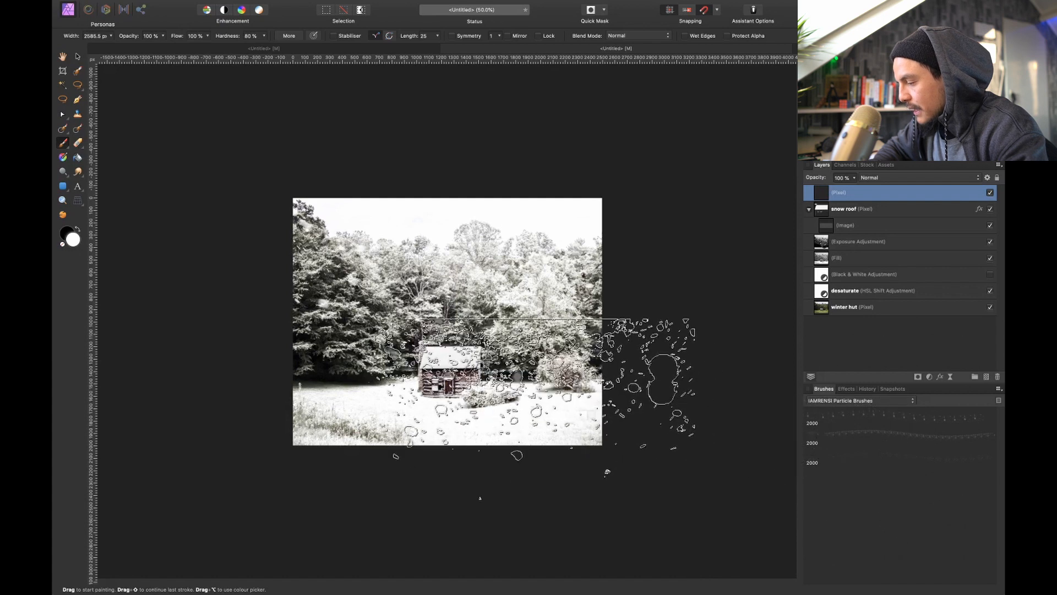
pyautogui.click(991, 192)
pyautogui.click(992, 192)
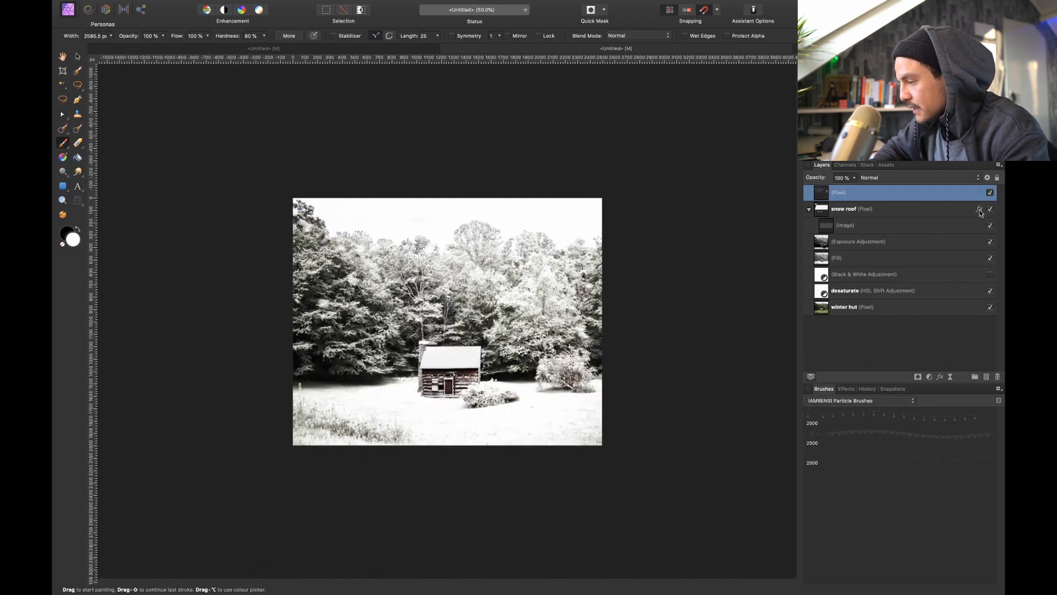
# Switch to the third IAMRENSI particle brush, size it to about 2527 px, and paint large snowflakes across the scene
pyautogui.click(856, 434)
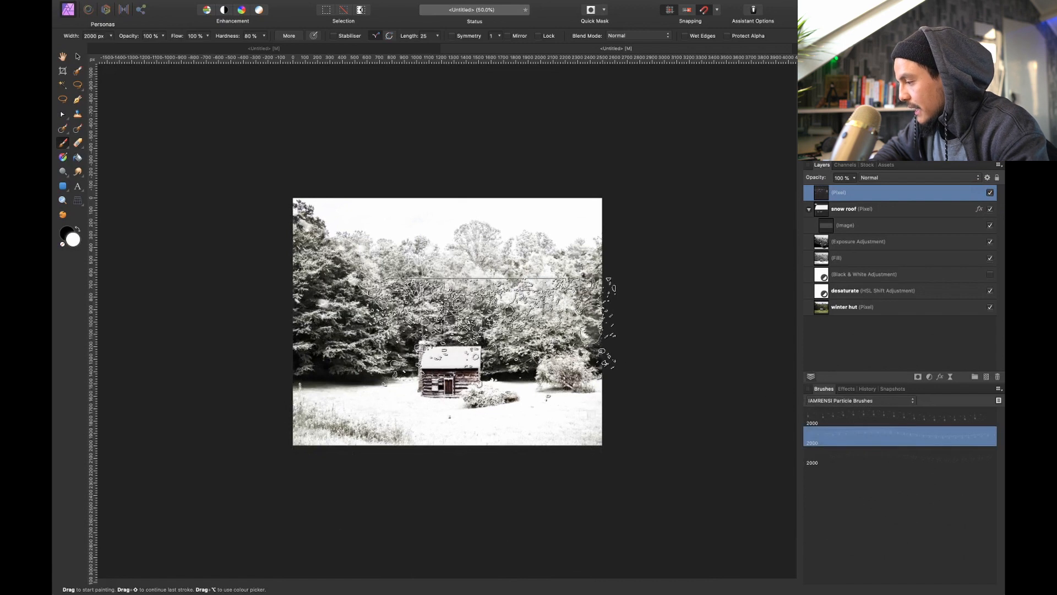
pyautogui.click(863, 456)
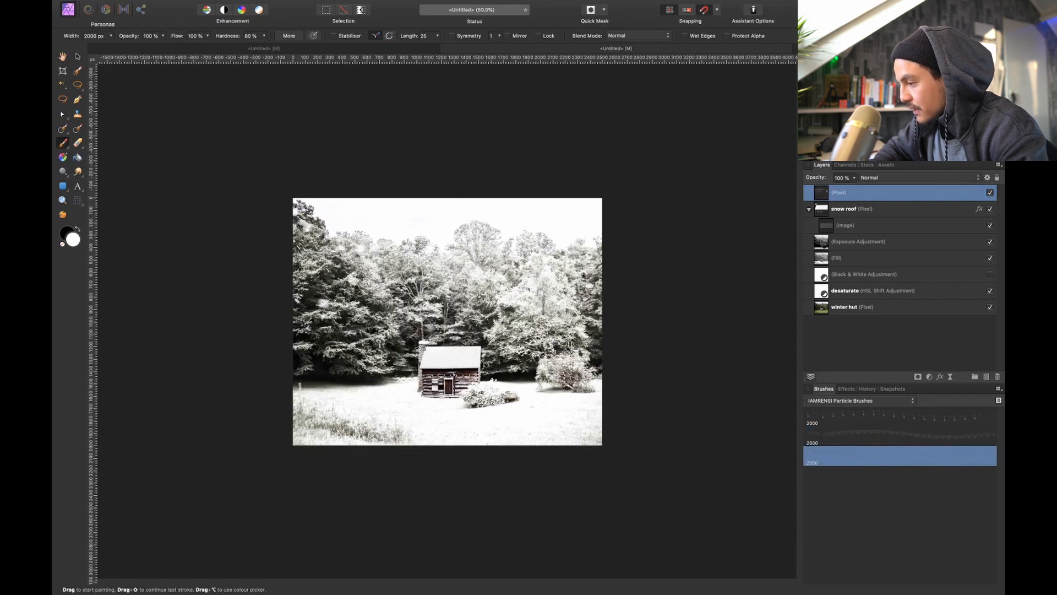
pyautogui.press(']')
pyautogui.press(']')
pyautogui.press(']')
pyautogui.press(']')
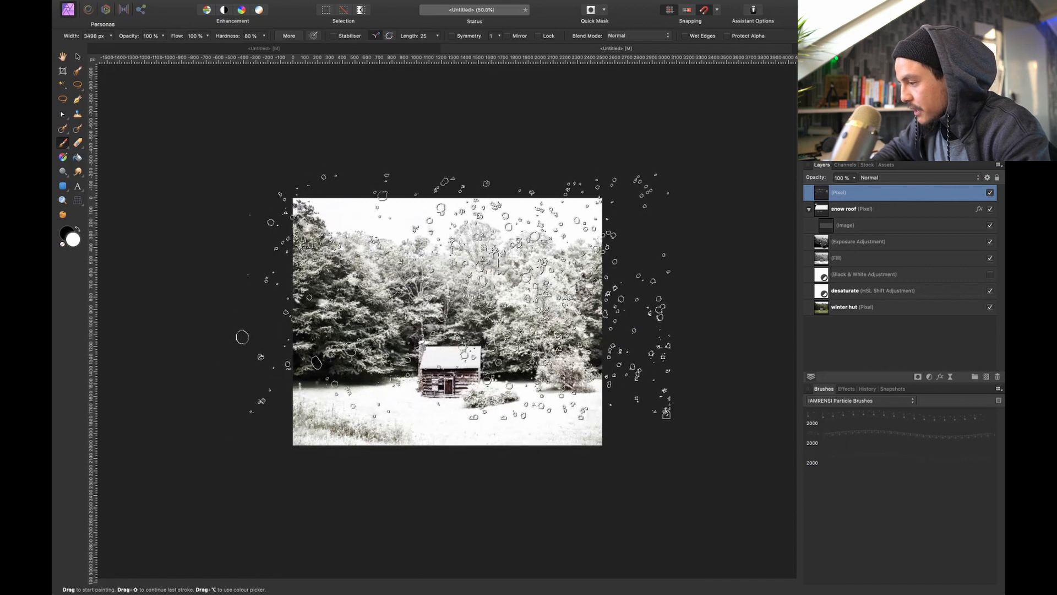
pyautogui.press('[')
pyautogui.press('[')
pyautogui.press('[')
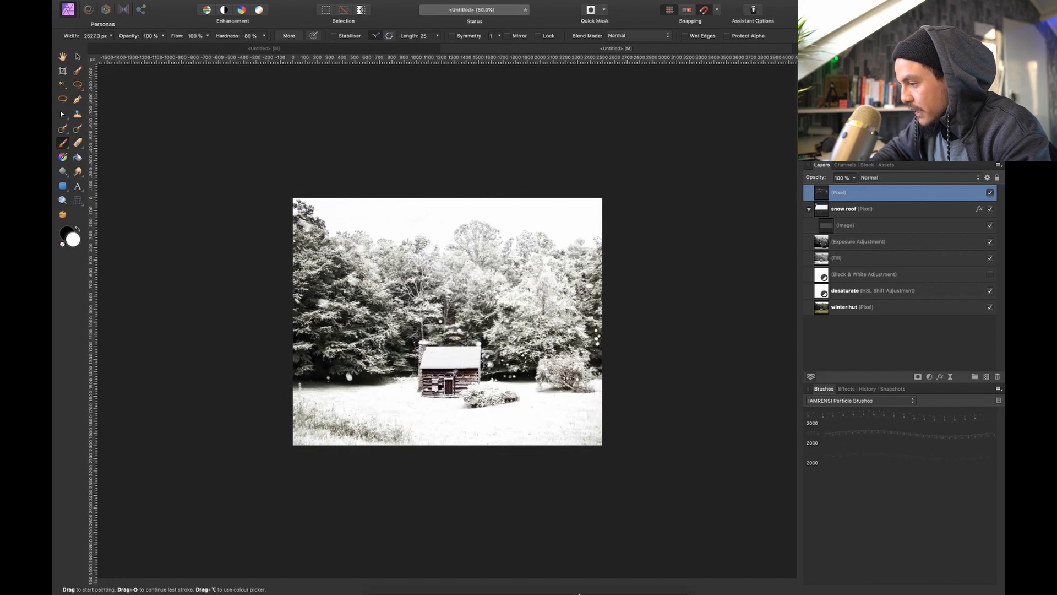
# Reduce the particle brush to about 1319 px and dab medium snowflakes over the trees
pyautogui.press('[')
pyautogui.press('[')
pyautogui.press('[')
pyautogui.press('[')
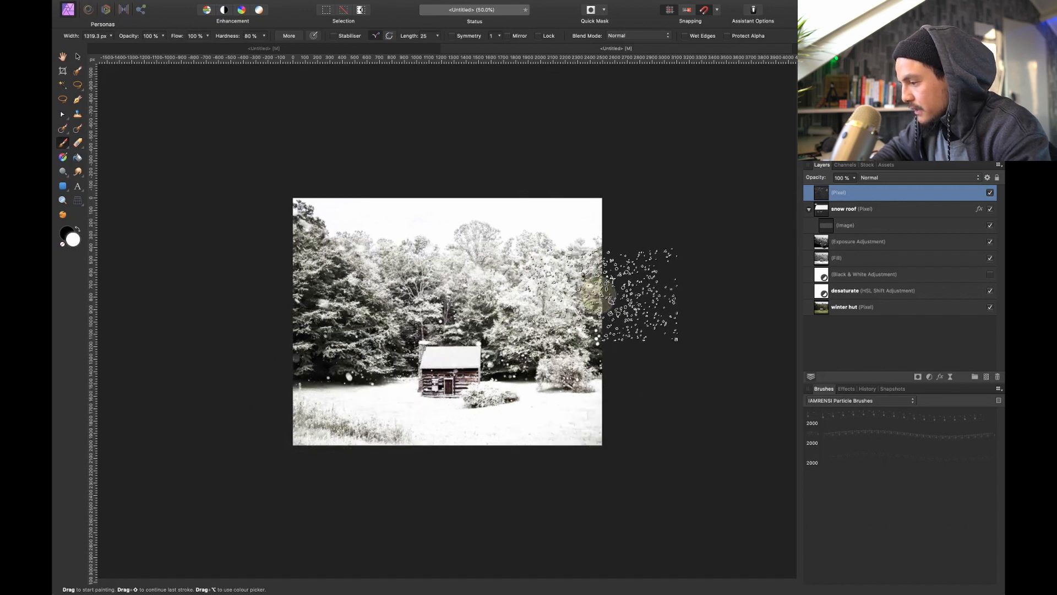
# Reduce the particle brush to about 810 px and dab fine snowflakes over the trees, hut, bush and foreground
pyautogui.press('[')
pyautogui.press('[')
pyautogui.press('[')
pyautogui.press('[')
pyautogui.press('[')
pyautogui.press('[')
pyautogui.press('[')
pyautogui.press('[')
pyautogui.press('[')
pyautogui.press('[')
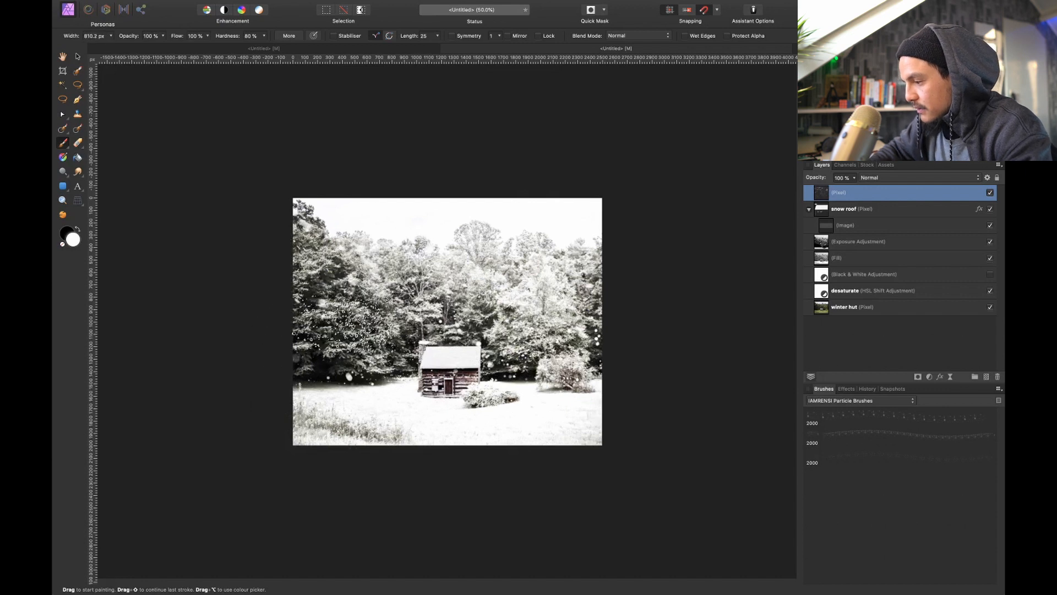
pyautogui.click(316, 350)
pyautogui.click(331, 380)
pyautogui.click(430, 361)
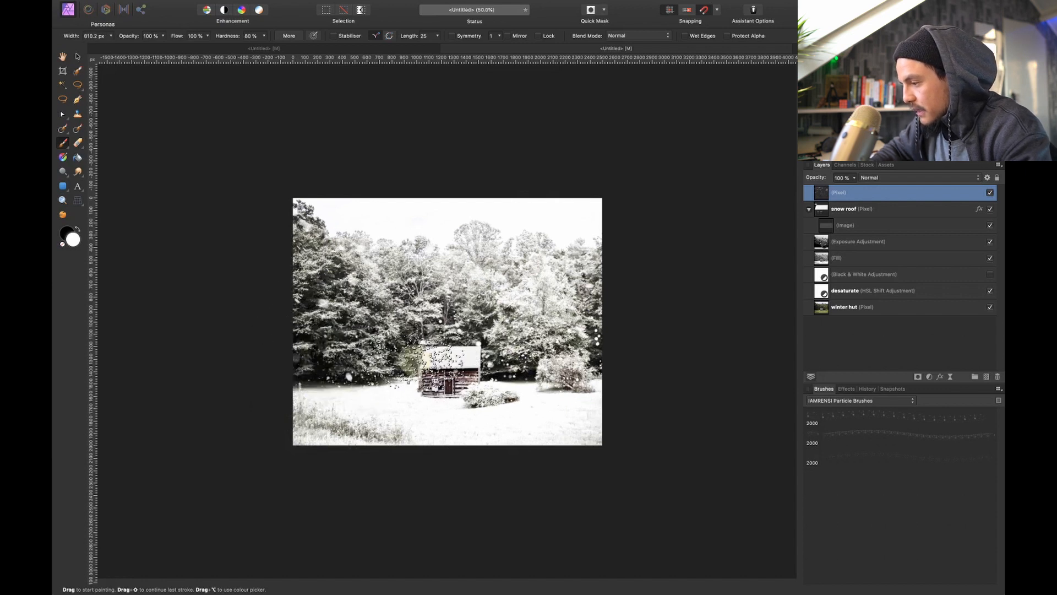
pyautogui.click(420, 294)
pyautogui.click(554, 348)
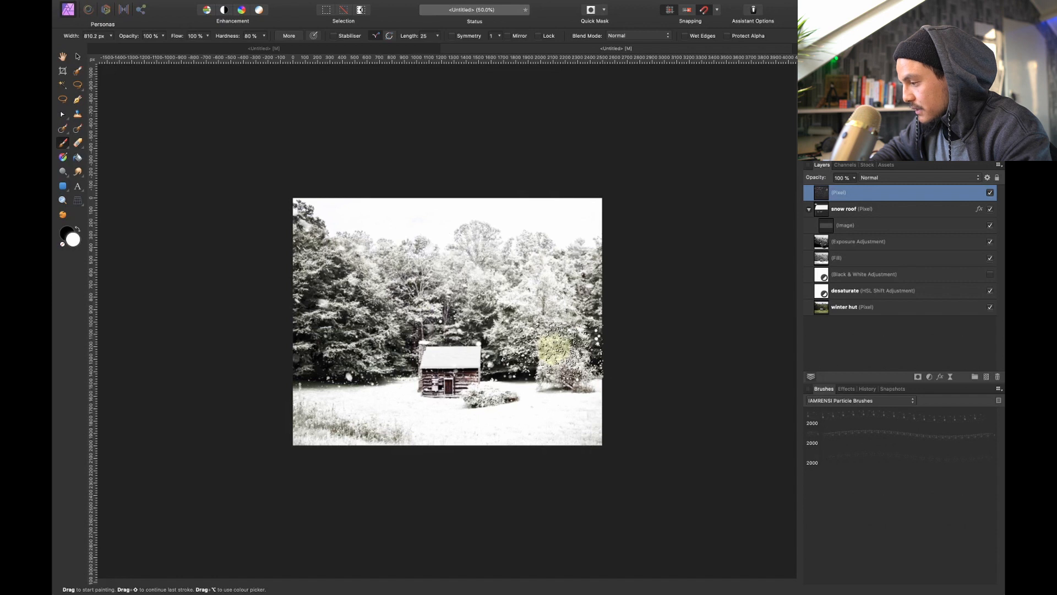
pyautogui.click(534, 377)
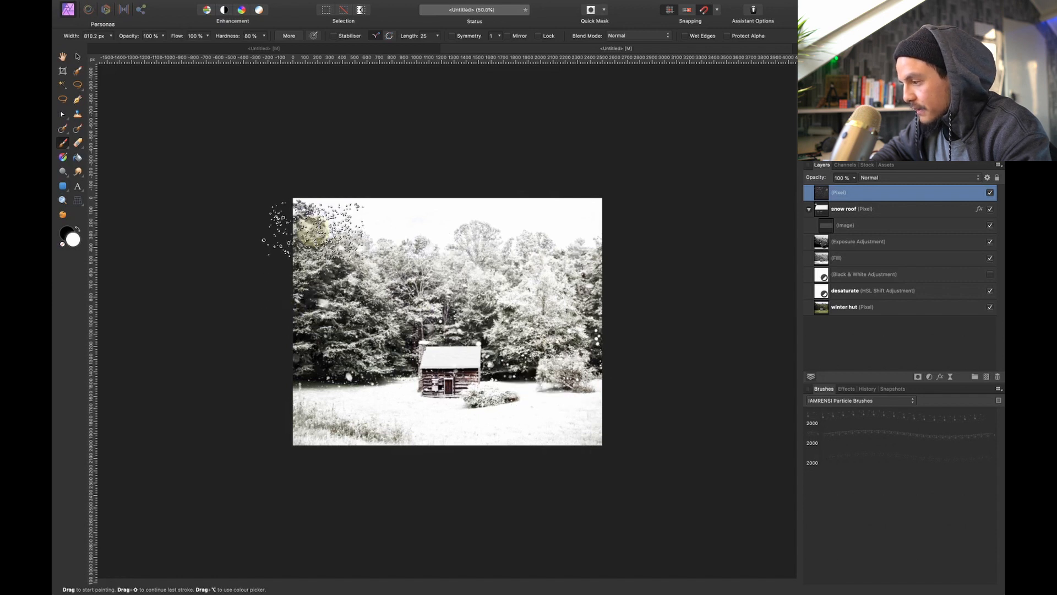
pyautogui.click(333, 419)
# Enlarge the particle brush to 4096 px for big snowflakes around the hut
pyautogui.press(']')
pyautogui.press(']')
pyautogui.press(']')
pyautogui.press(']')
pyautogui.press(']')
pyautogui.press(']')
pyautogui.press(']')
pyautogui.press(']')
pyautogui.press(']')
pyautogui.press(']')
pyautogui.press(']')
pyautogui.press(']')
pyautogui.press(']')
pyautogui.press(']')
pyautogui.press(']')
pyautogui.press(']')
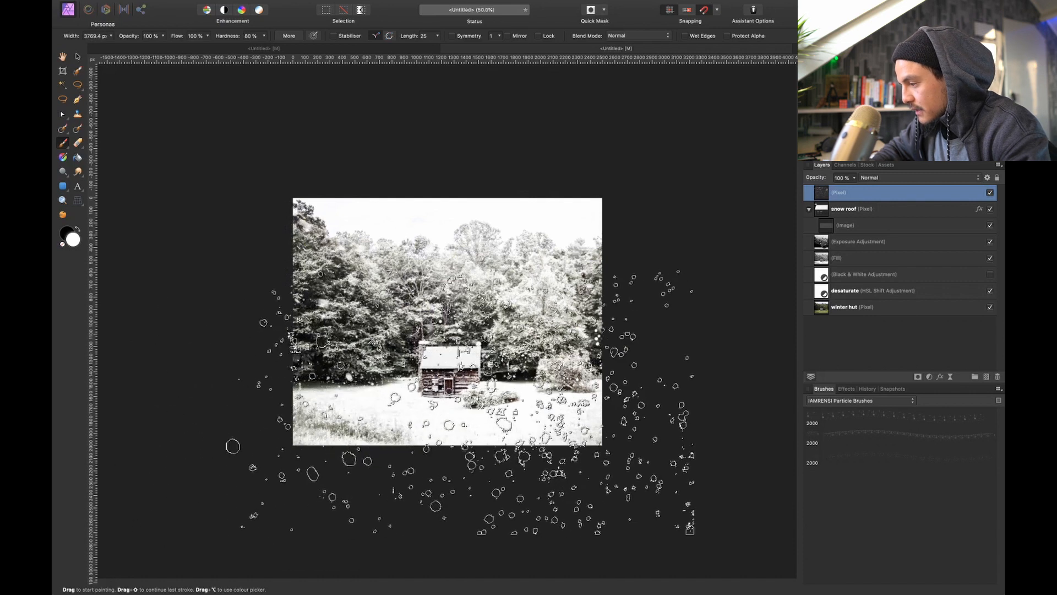
pyautogui.press(']')
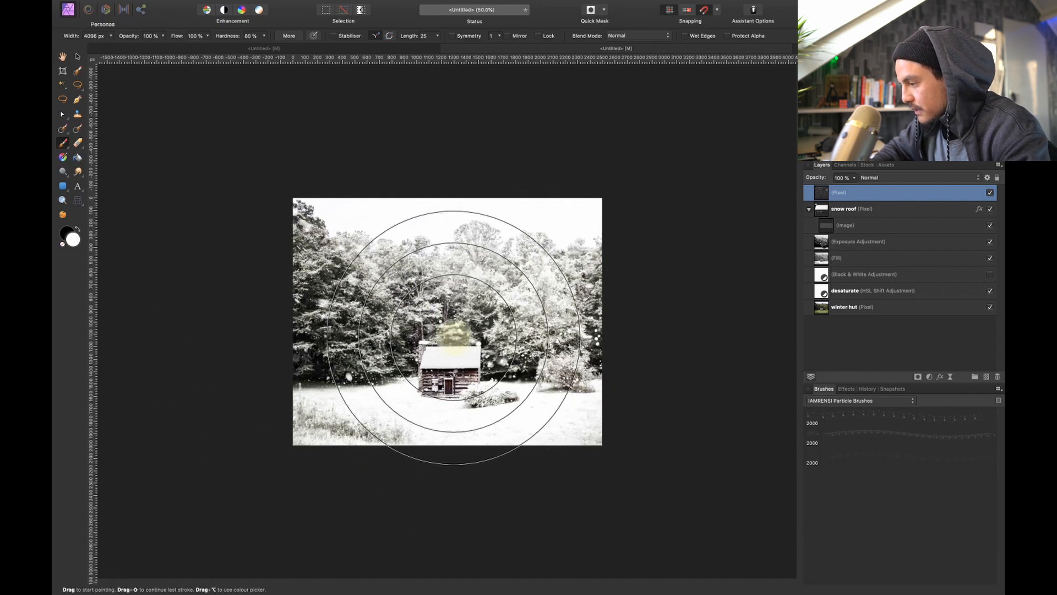
# Compare the full image with the painted snowflake layer hidden and shown, leaving the layer visible
pyautogui.press('super+0')
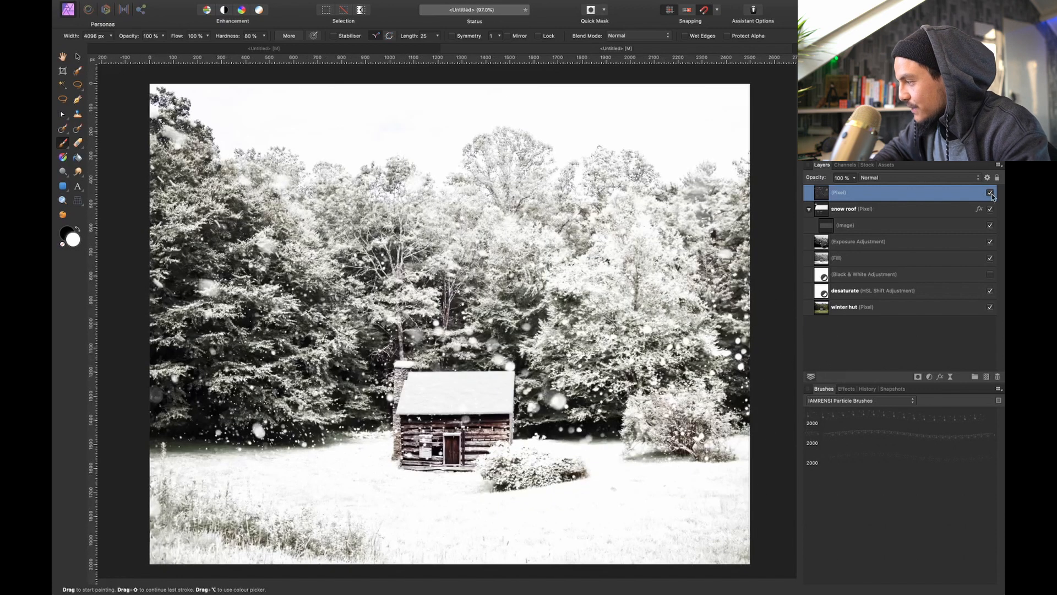
pyautogui.click(990, 193)
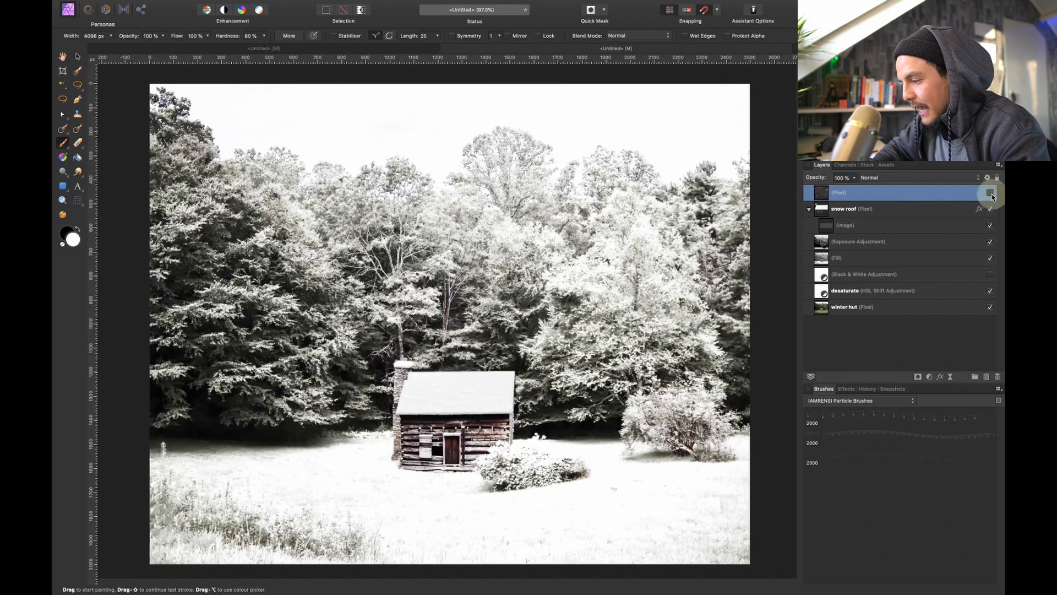
pyautogui.click(990, 192)
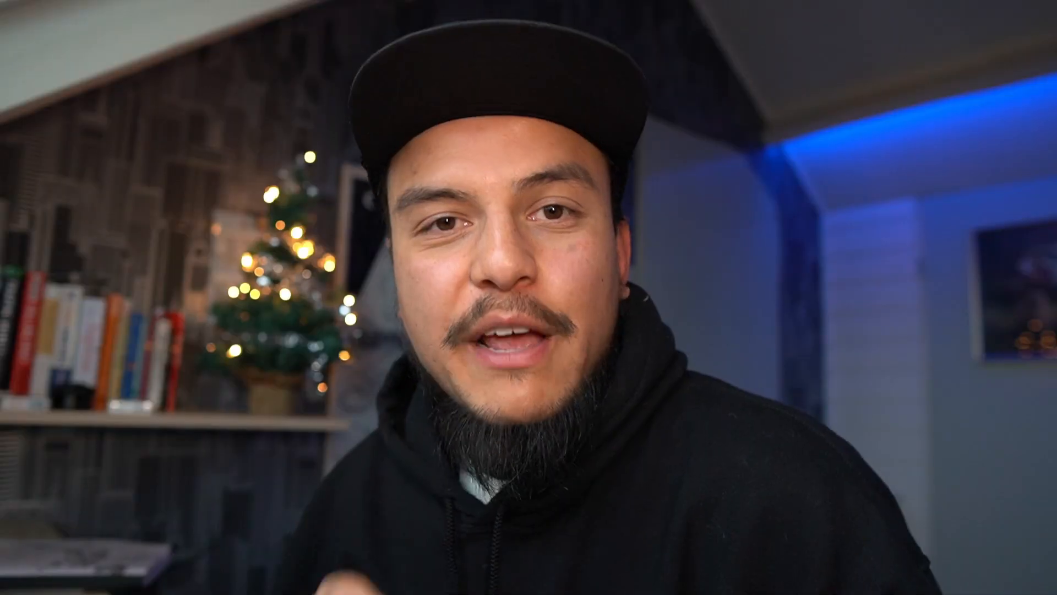